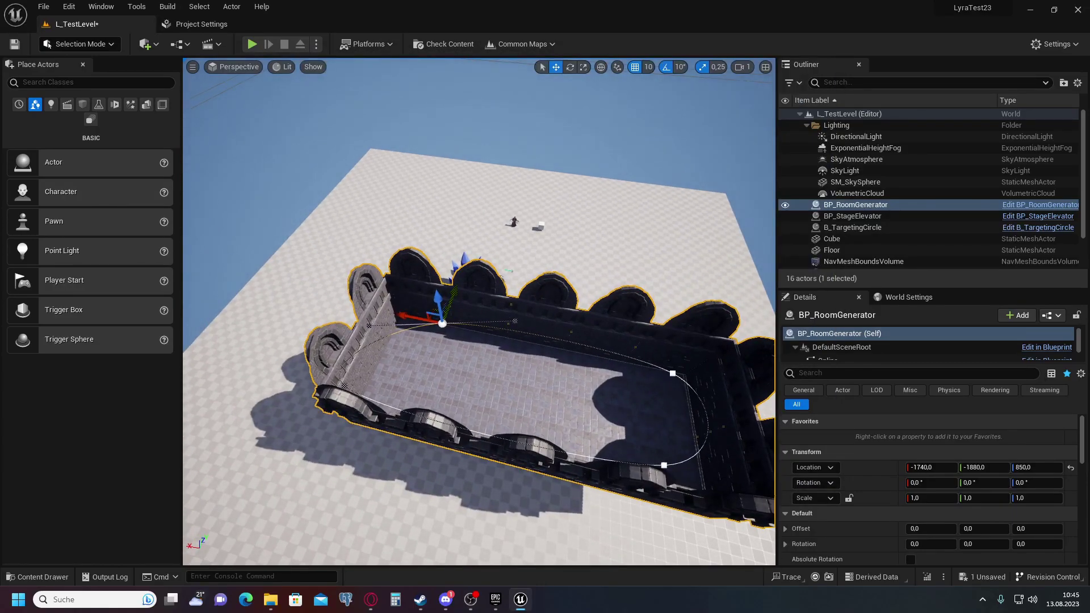
Move a corner spline point of BP_RoomGenerator outward to widen the room, and inspect the regenerated walls and floor.
right_drag(478, 312, 630, 352)
mouse_move(457, 270)
right_down()
mouse_move(408, 267)
mouse_move(431, 269)
mouse_move(437, 233)
mouse_move(457, 270)
right_up()
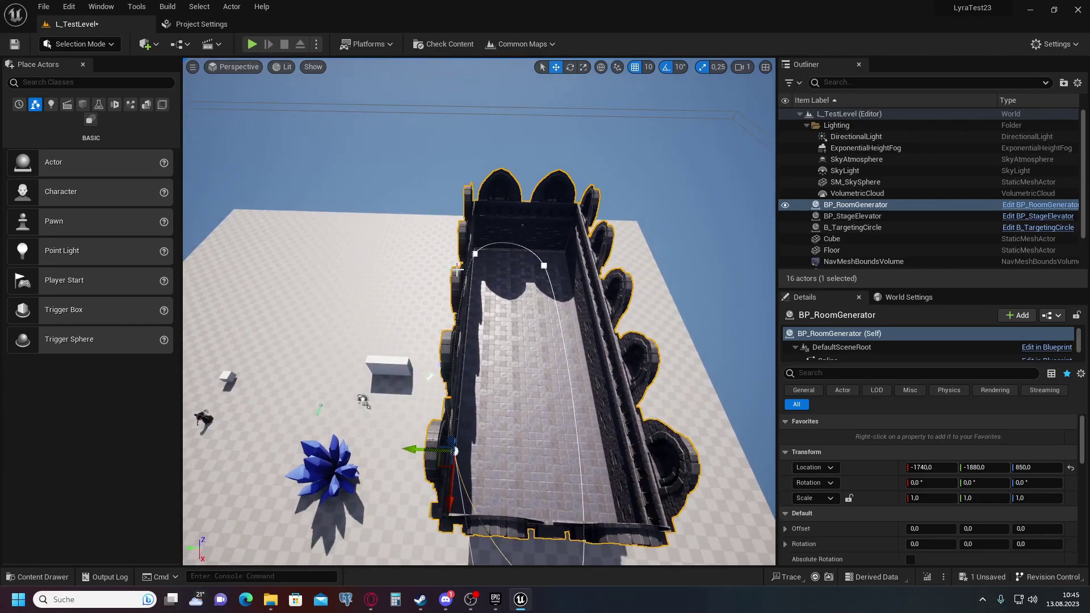
right_drag(458, 271, 439, 337)
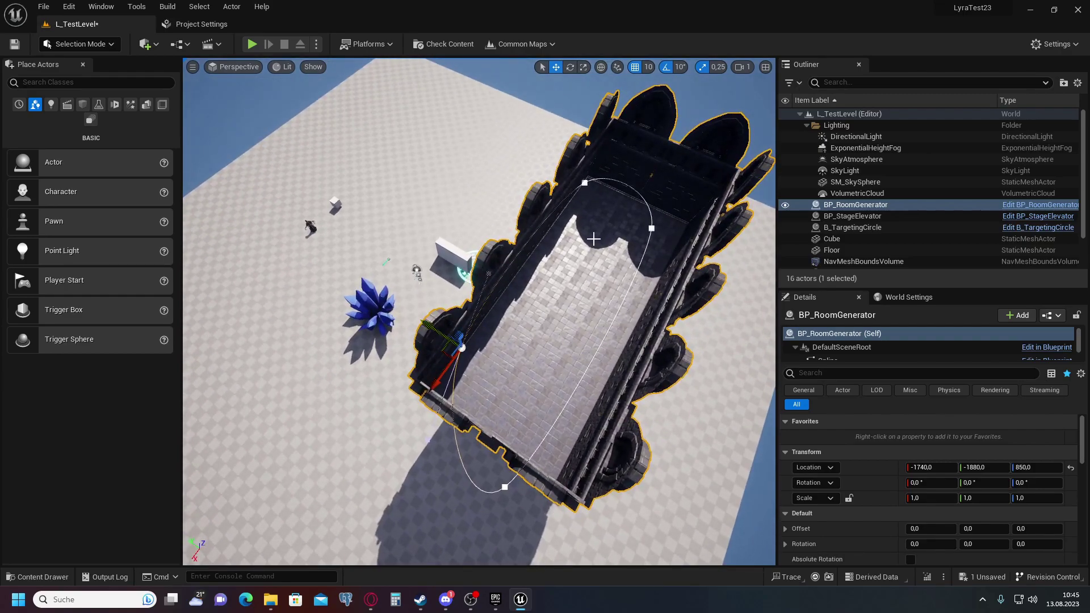
drag(447, 339, 315, 249)
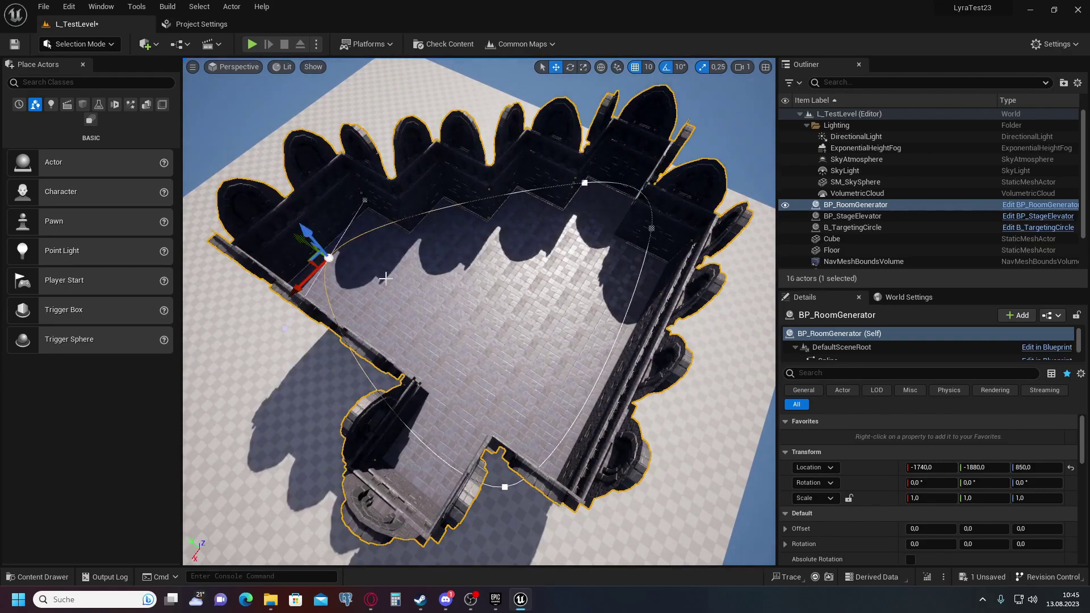
right_drag(458, 275, 471, 310)
right_drag(531, 328, 524, 336)
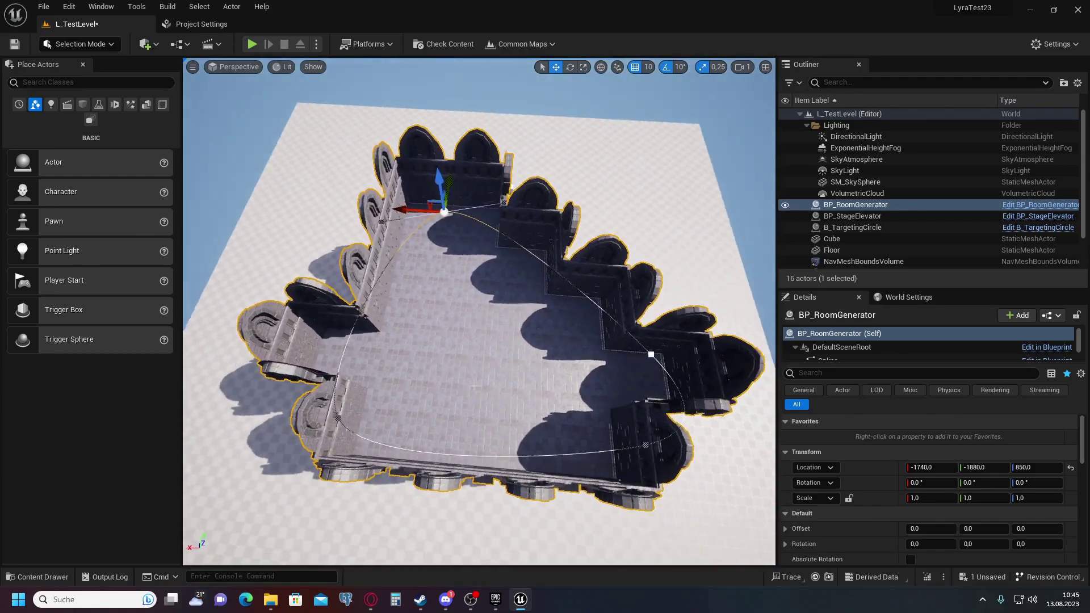
drag(314, 209, 413, 213)
right_drag(413, 214, 386, 210)
right_drag(482, 310, 503, 192)
right_drag(490, 282, 490, 283)
right_drag(517, 228, 516, 228)
right_drag(642, 393, 642, 392)
Search the project's plugins for "Generat" and check whether the Procedural Content Generation Framework and its Geometry Script Interop are enabled.
click(64, 7)
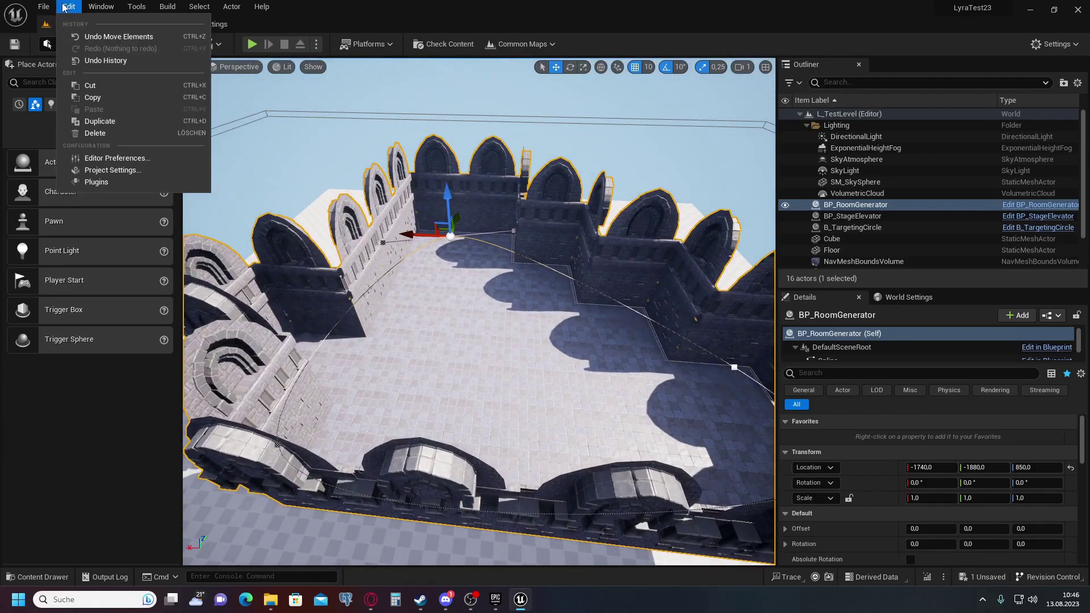
click(105, 181)
text(Gn)
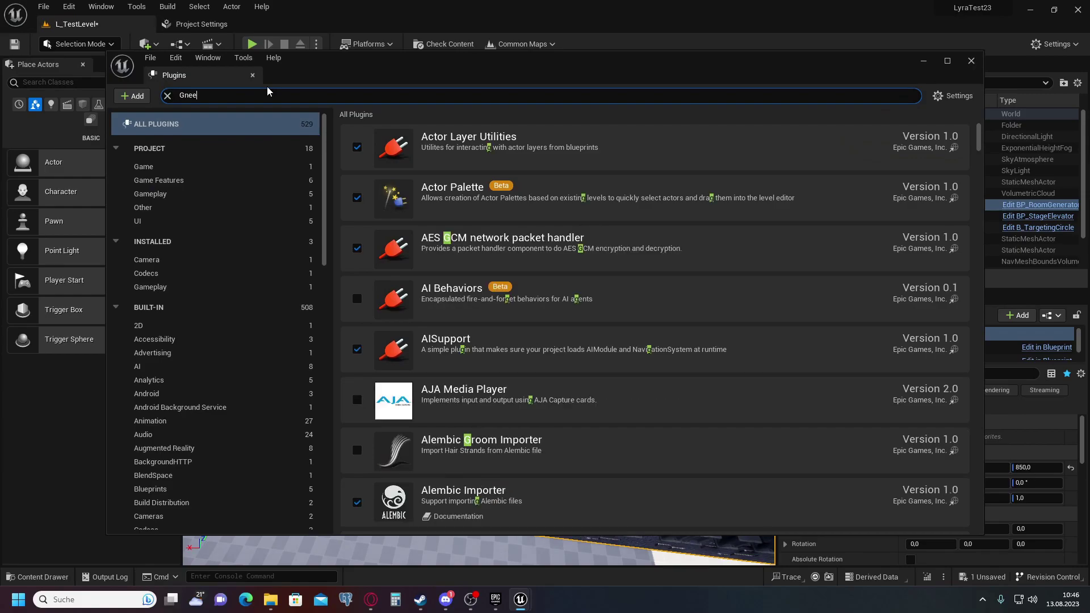
key(BackSpace)
text(enerat)
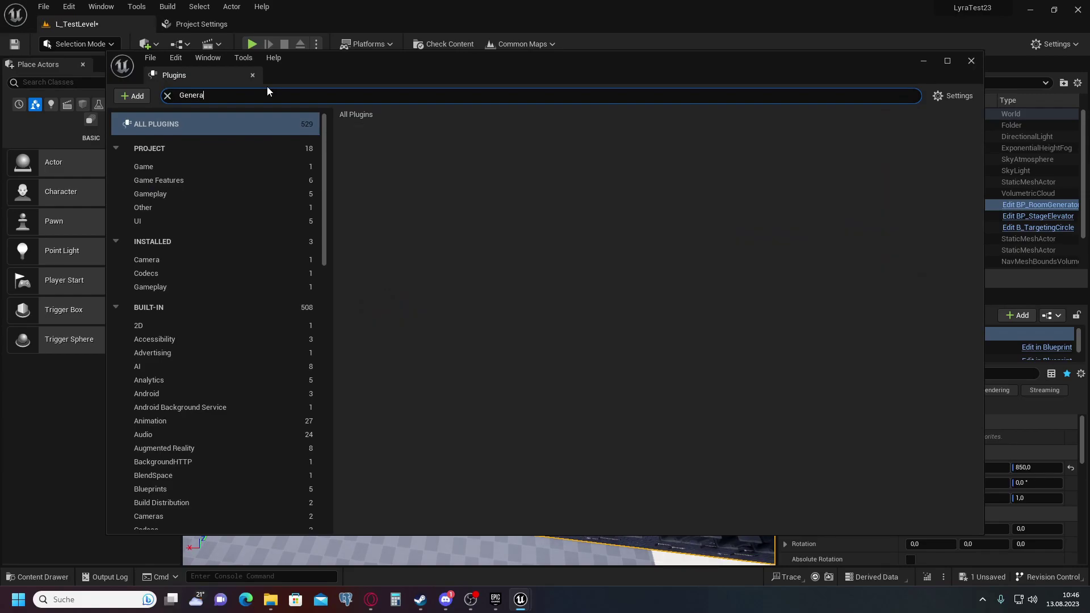
scroll(492, 316, down, 8)
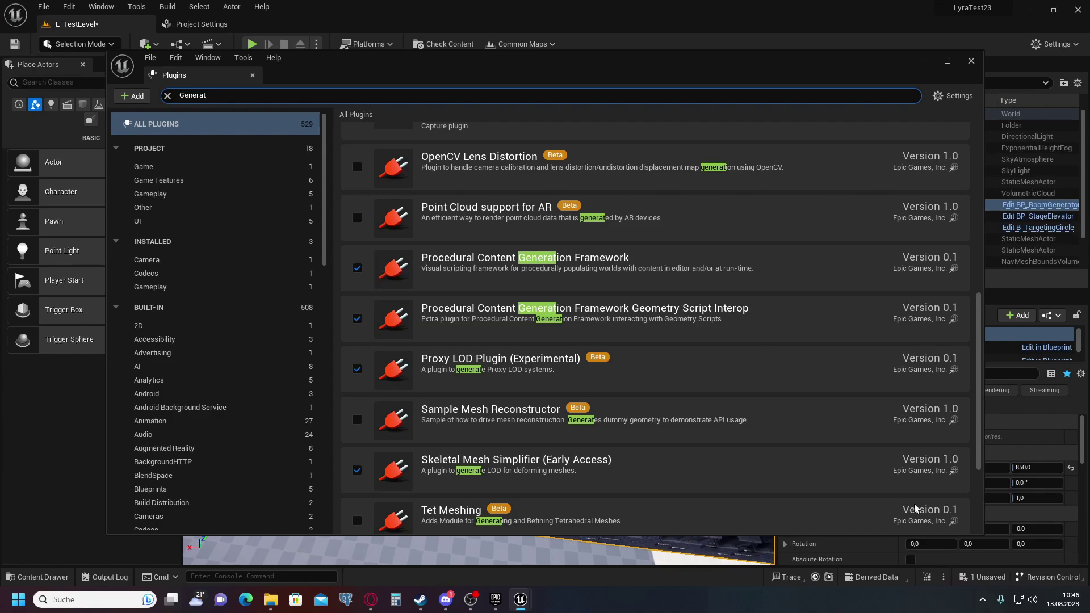
click(971, 60)
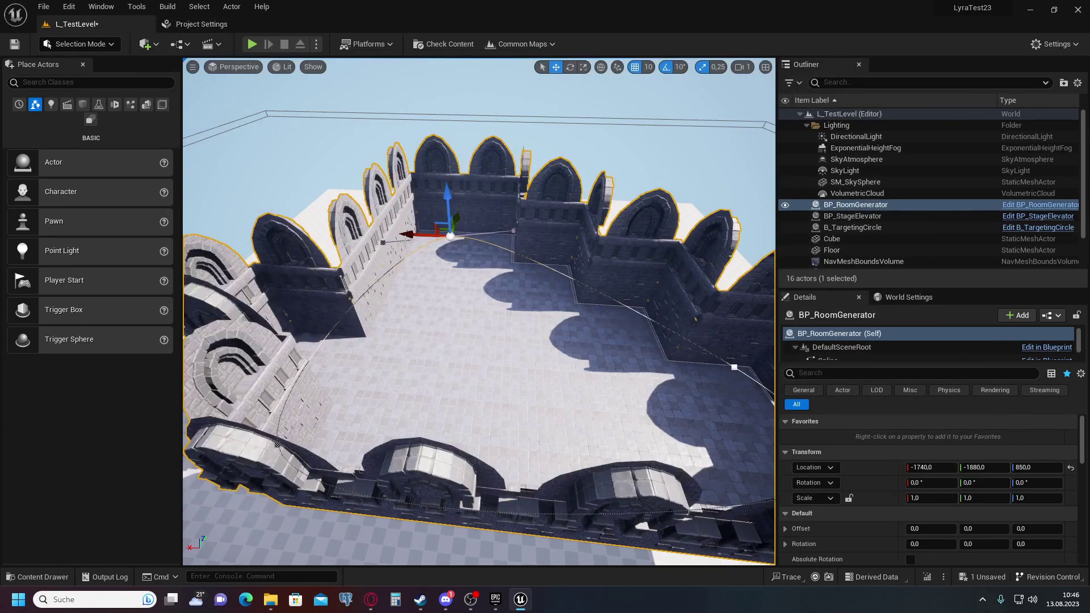
Create an Actor Blueprint named BP_RoomTutorial in the RogueCore Content Rooms/RoomTutorial folder.
right_drag(478, 312, 568, 405)
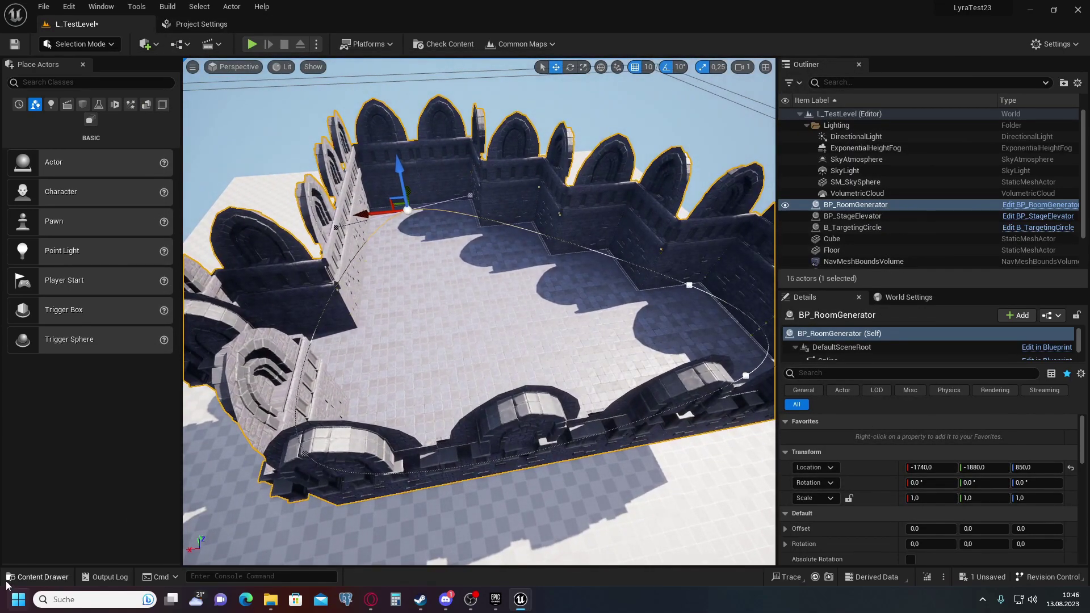
click(17, 577)
click(74, 478)
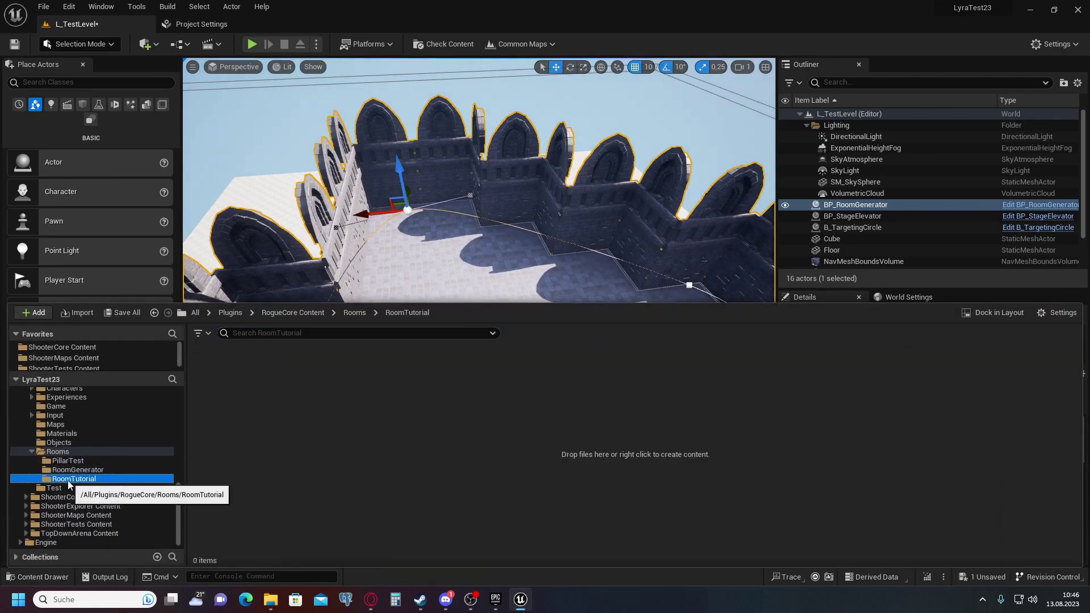
right_click(305, 398)
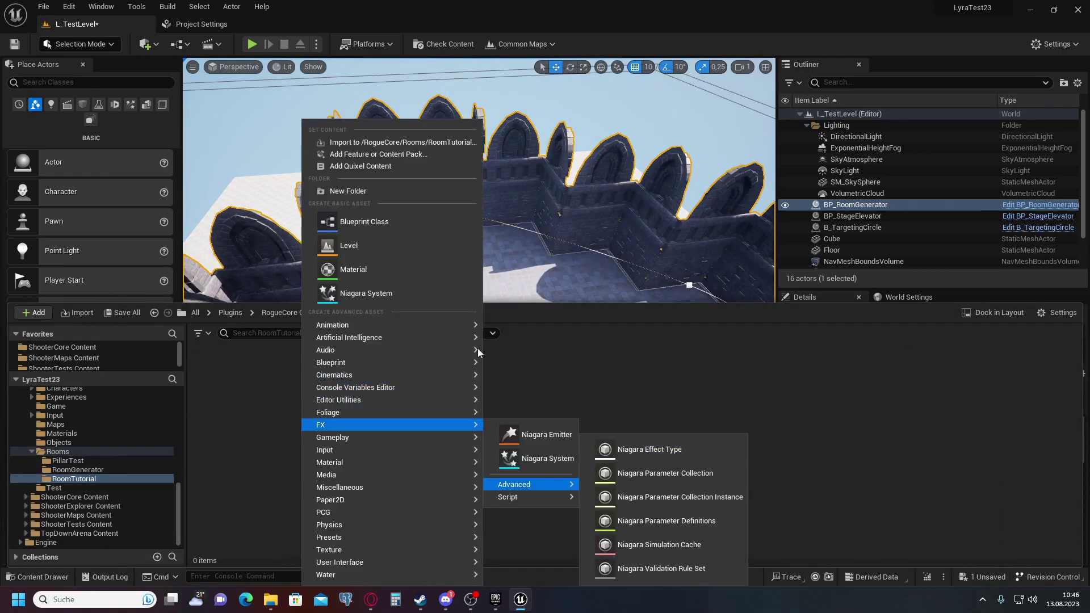
click(366, 220)
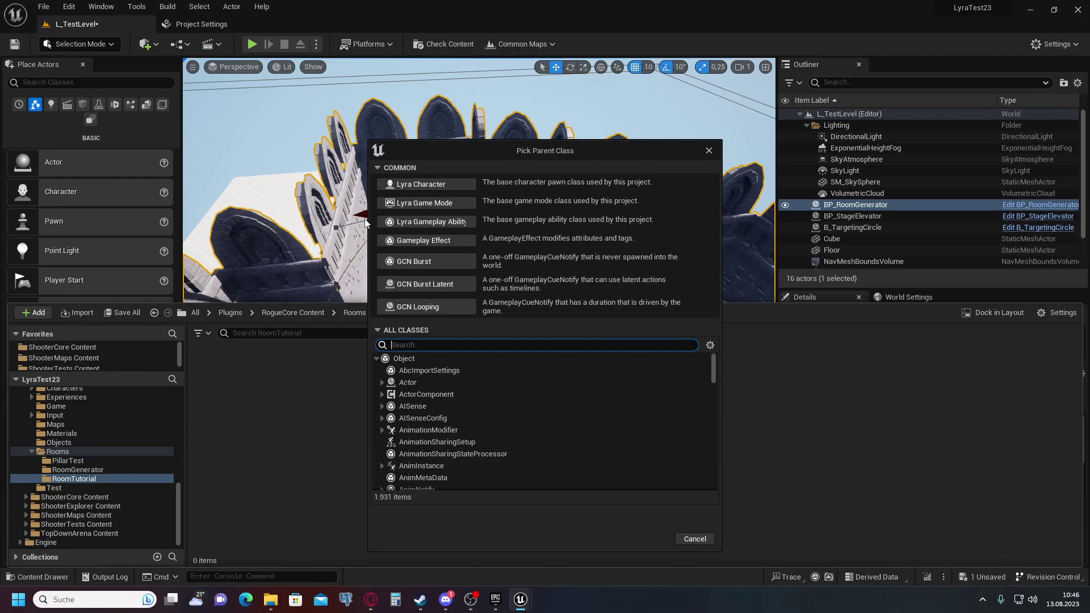
click(407, 382)
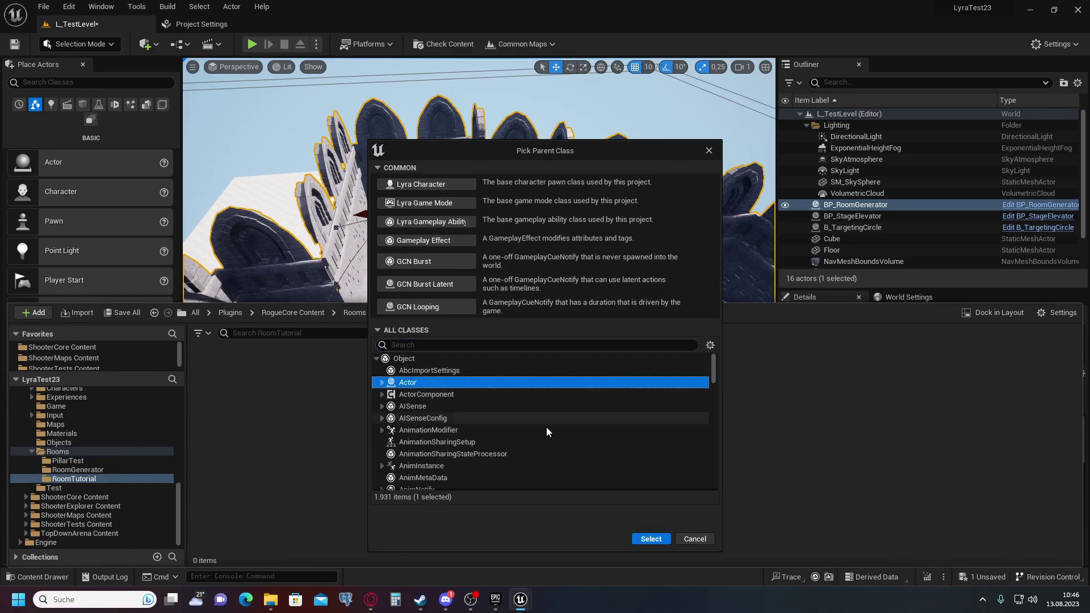
click(652, 539)
text(BP)
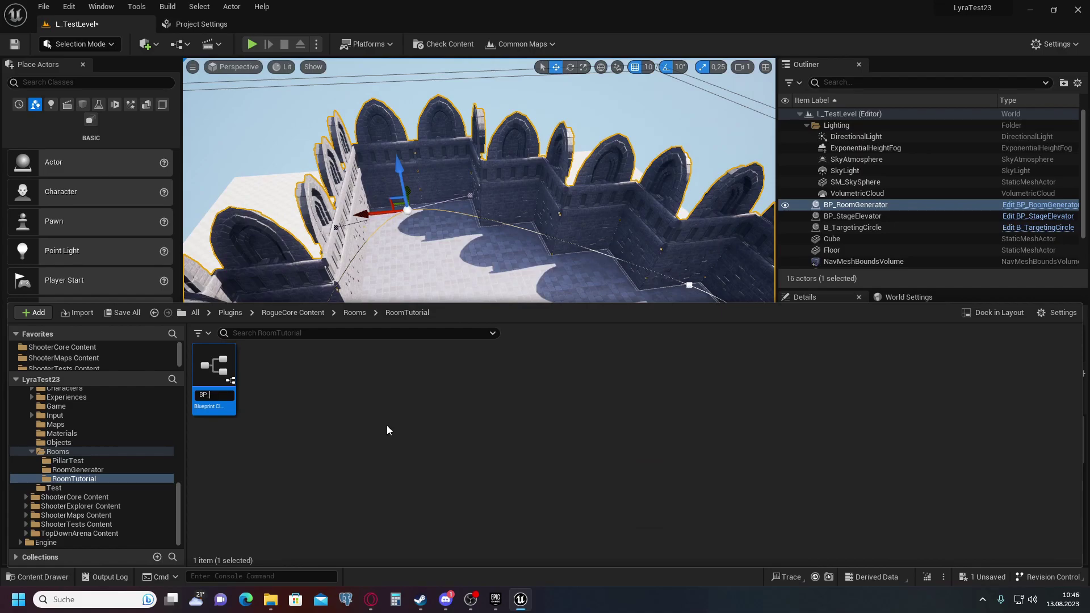
text(_RoomTutor)
text(ial)
key(Return)
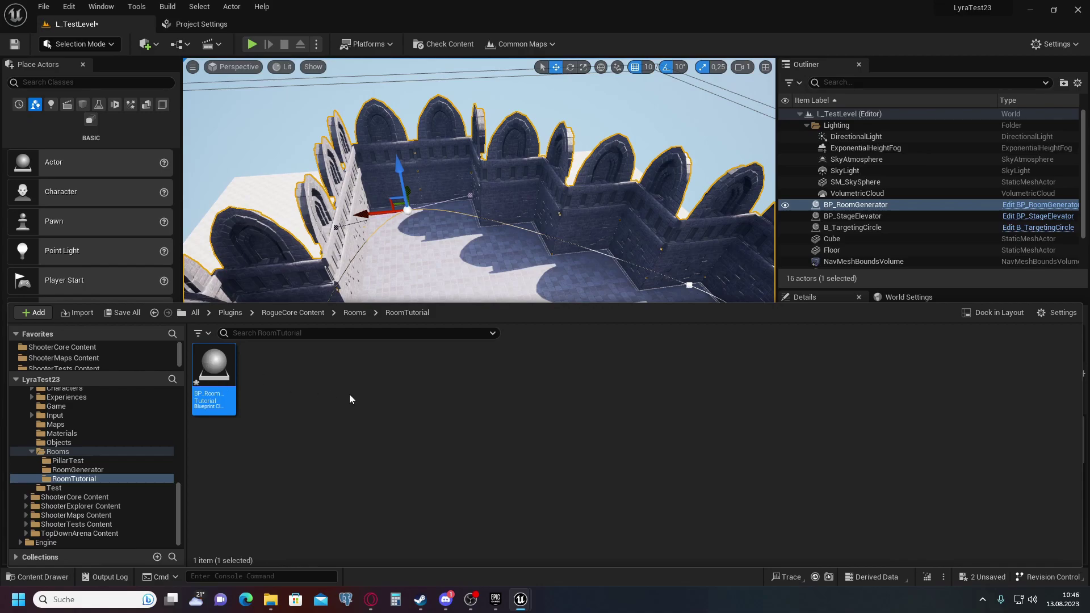
Open BP_RoomTutorial in a maximized editor and add a Spline component under its scene root.
key(Return)
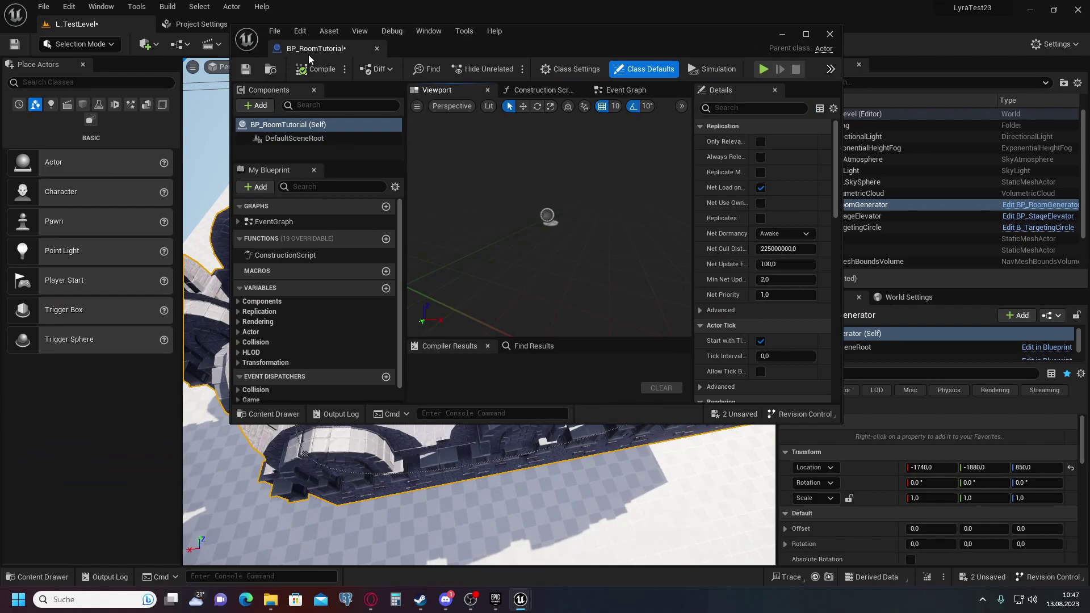
click(807, 35)
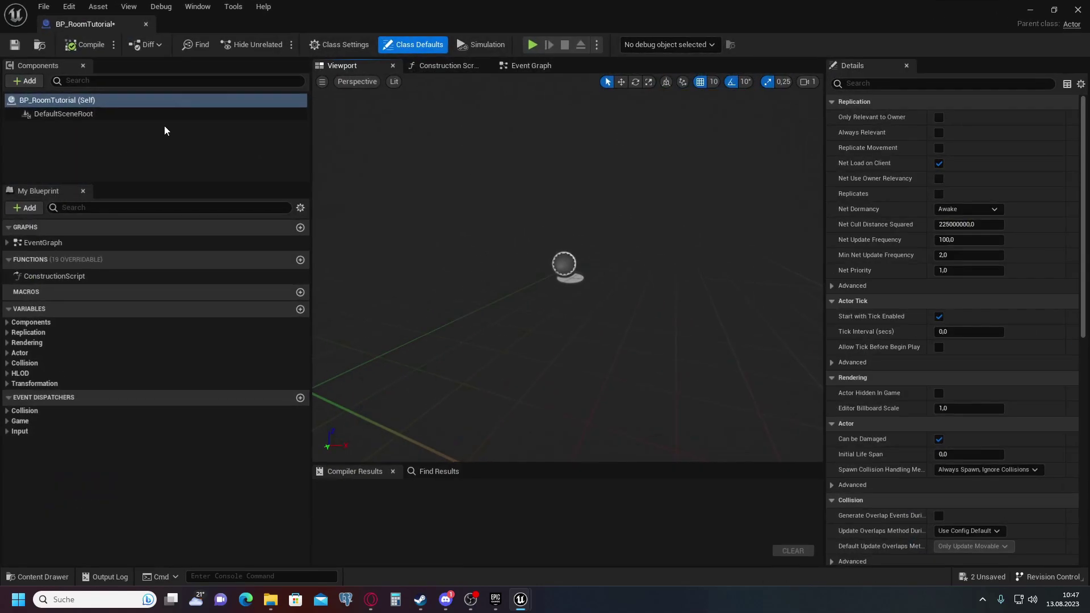
click(26, 82)
text(Sp)
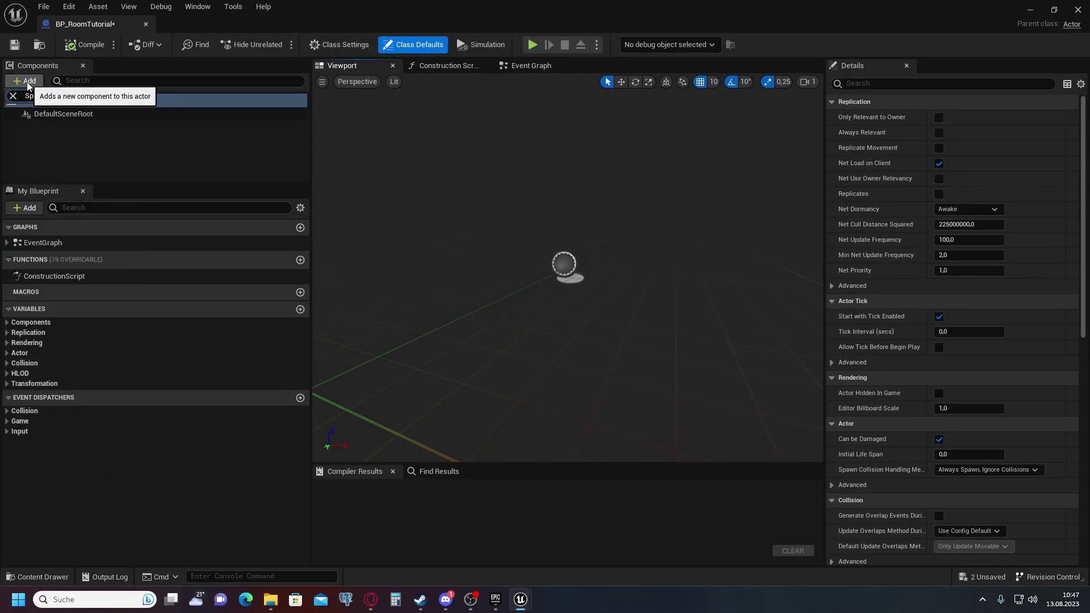
text(l)
click(29, 151)
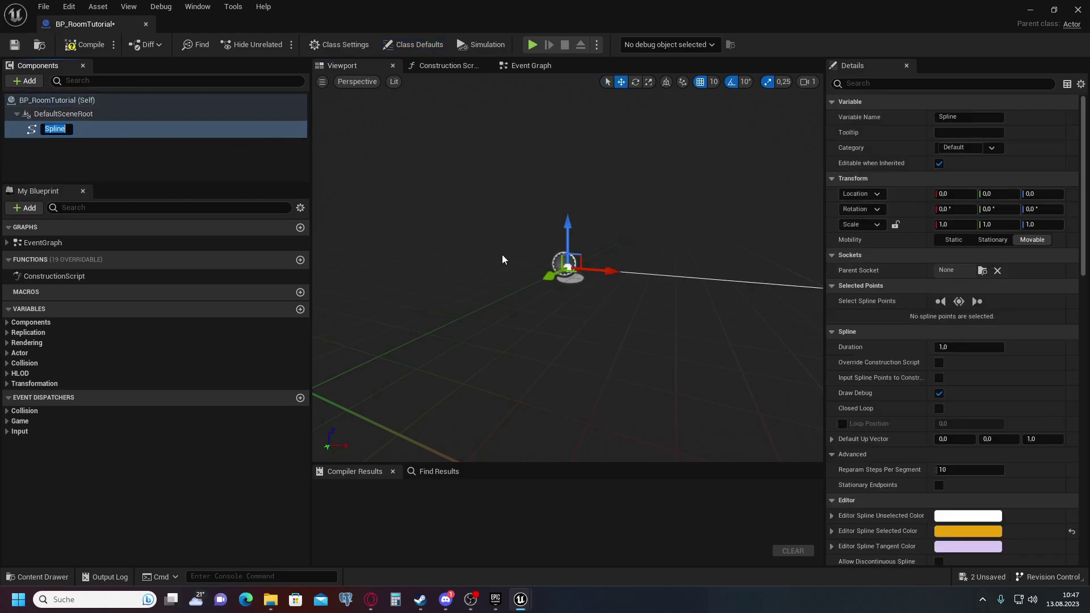
click(186, 143)
click(91, 128)
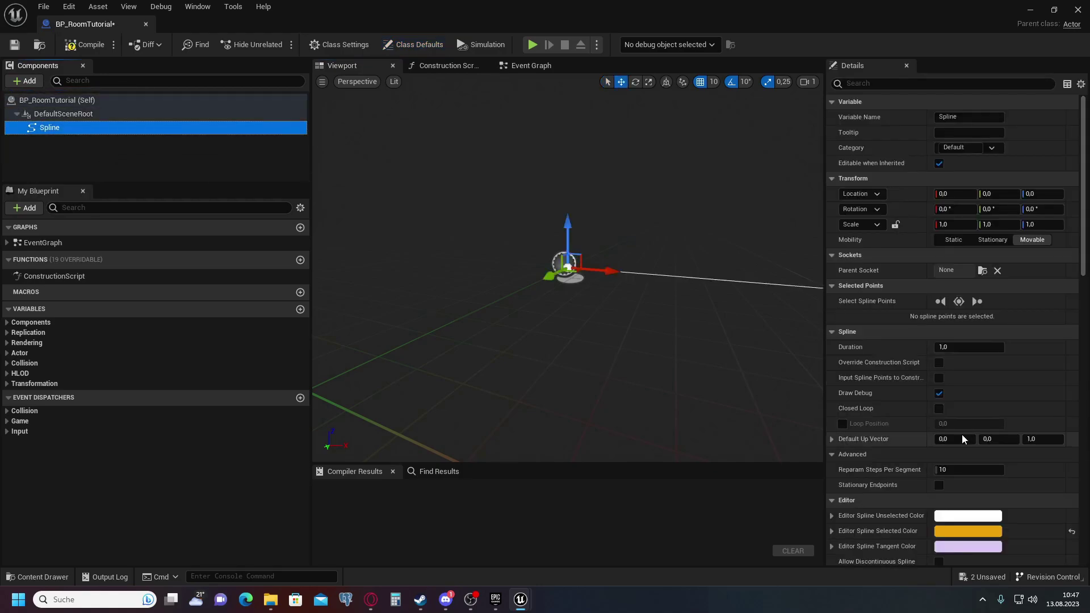
Make the spline a closed loop and shape it into four points, with the far corner at about X 1124, Y 936.
click(939, 409)
mouse_move(535, 292)
right_down()
mouse_move(466, 262)
mouse_move(510, 267)
mouse_move(535, 292)
right_up()
drag(539, 272, 823, 280)
right_drag(724, 332, 644, 274)
alt+drag(620, 231, 568, 500)
right_drag(544, 349, 567, 293)
drag(562, 295, 619, 309)
click(627, 196)
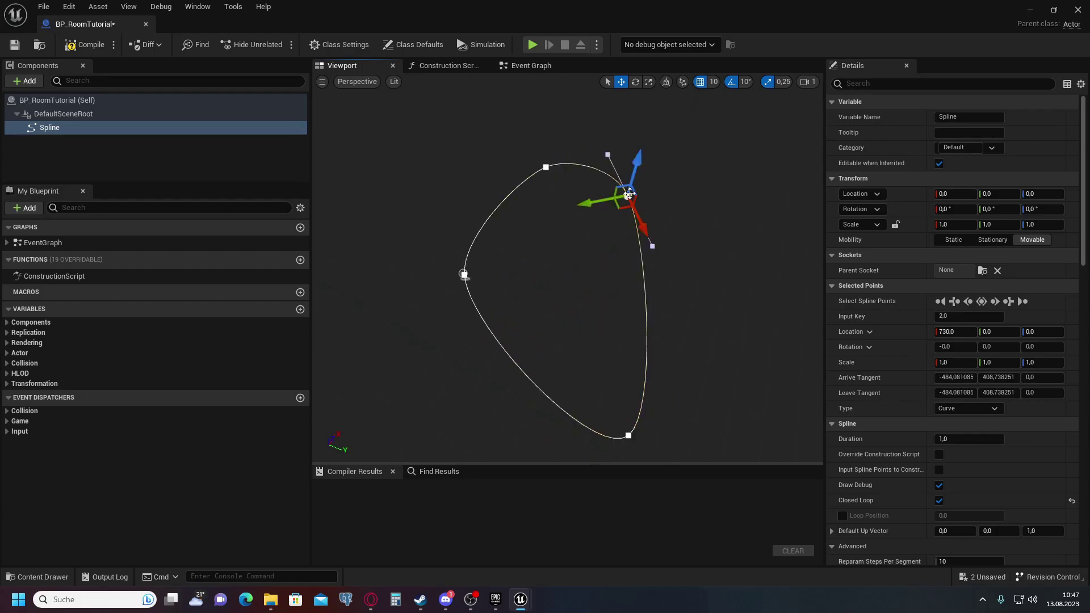
drag(604, 202, 668, 206)
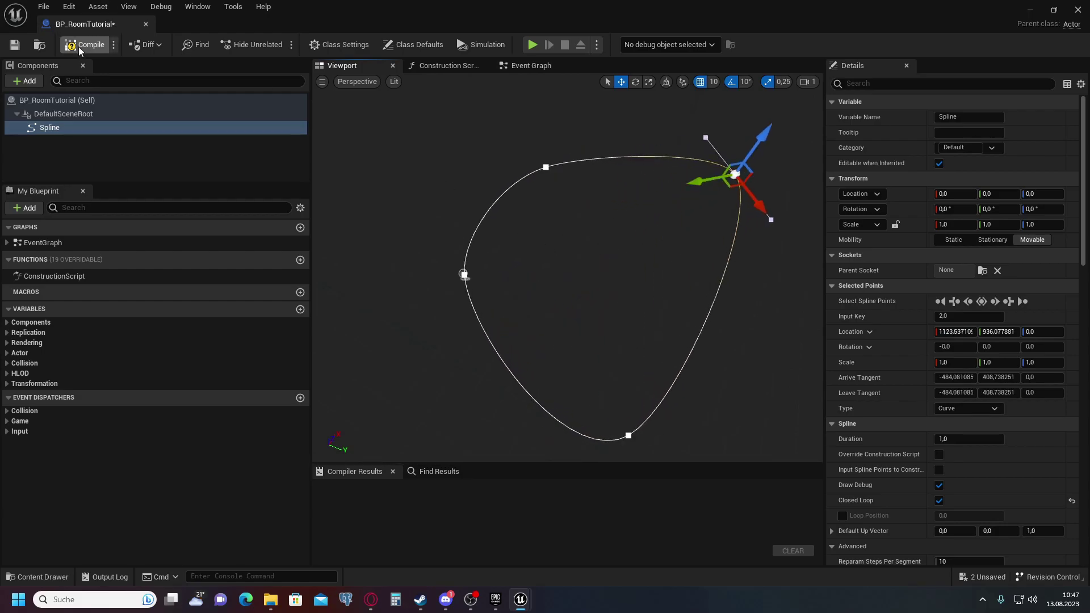
Dock the BP_RoomTutorial editor alongside the level and delete the BP_RoomGenerator actor from L_TestLevel.
drag(71, 23, 325, 20)
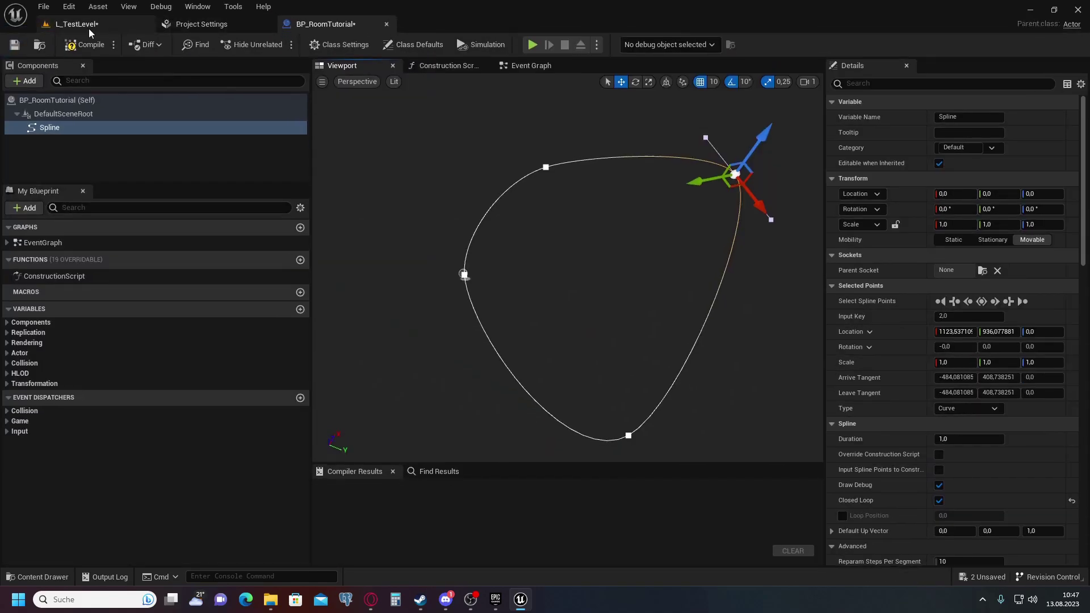
click(88, 26)
key(w)
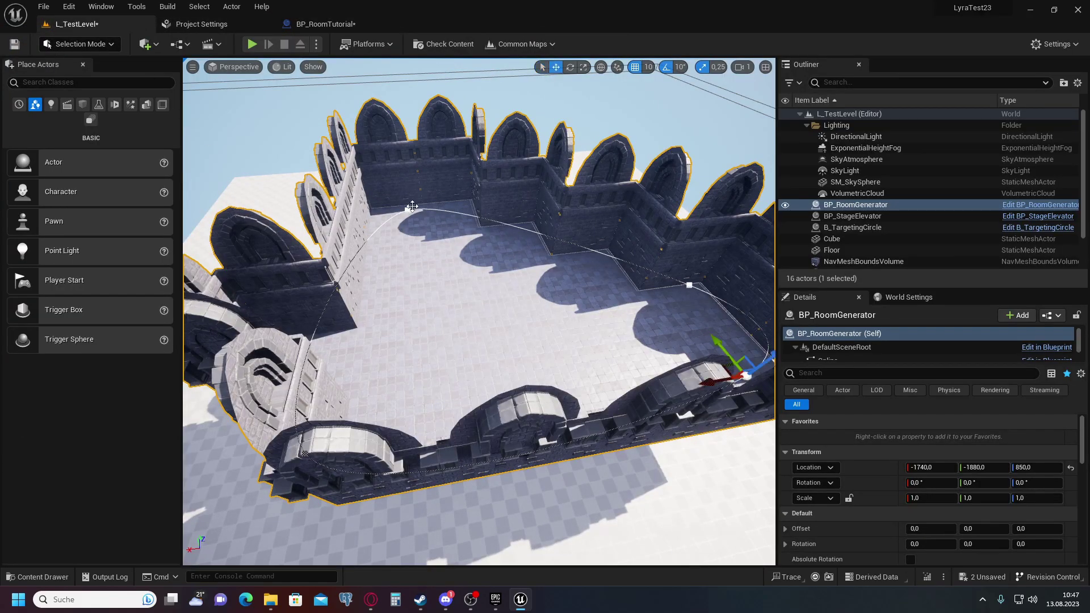
click(872, 205)
key(Delete)
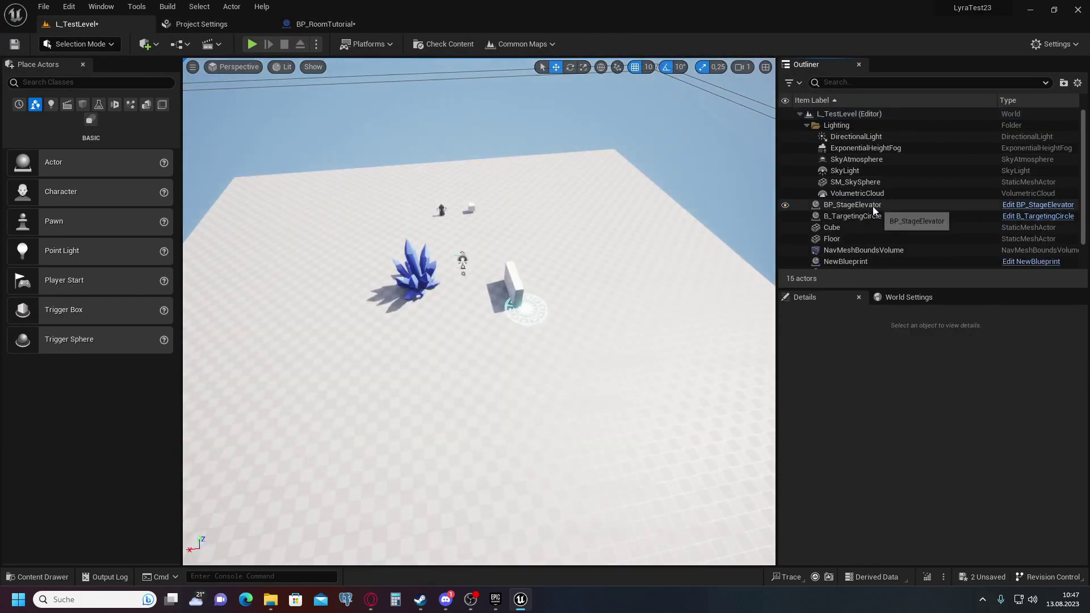
Place a BP_RoomTutorial actor on the floor of the level at about X -1070, Y -1790, Z 0.
click(23, 576)
drag(208, 385, 599, 295)
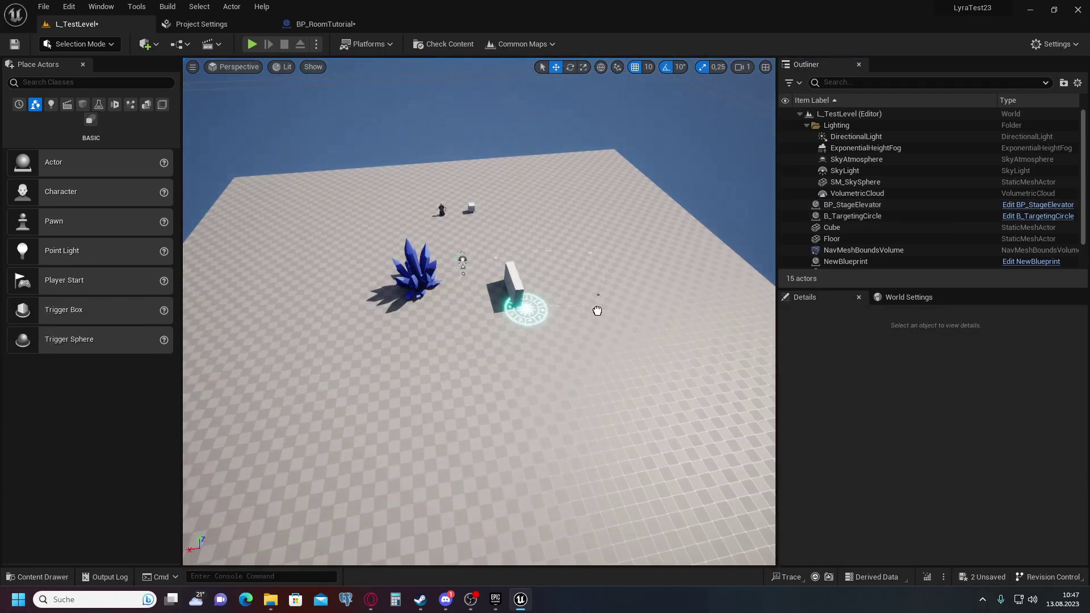
drag(609, 424, 609, 423)
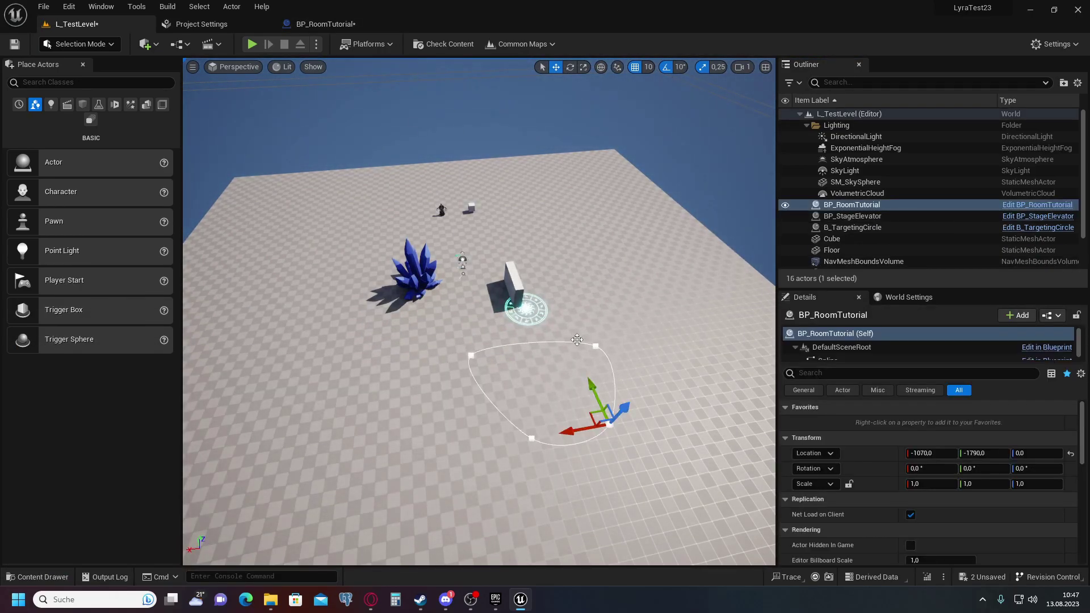
Add a PCG component to the BP_RoomTutorial Blueprint.
click(325, 24)
click(464, 275)
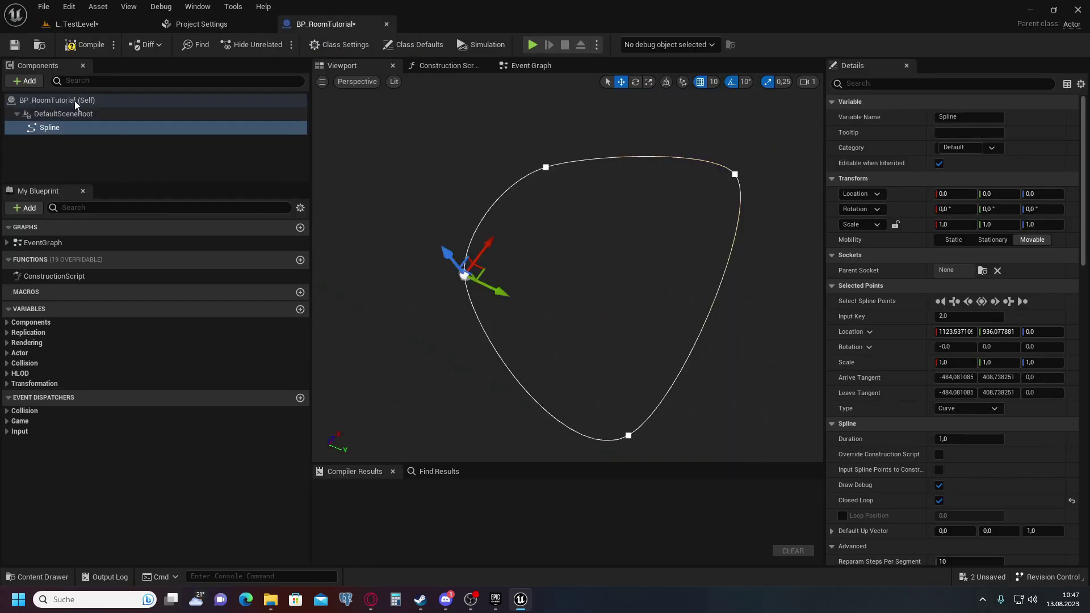
click(27, 80)
text(PCG)
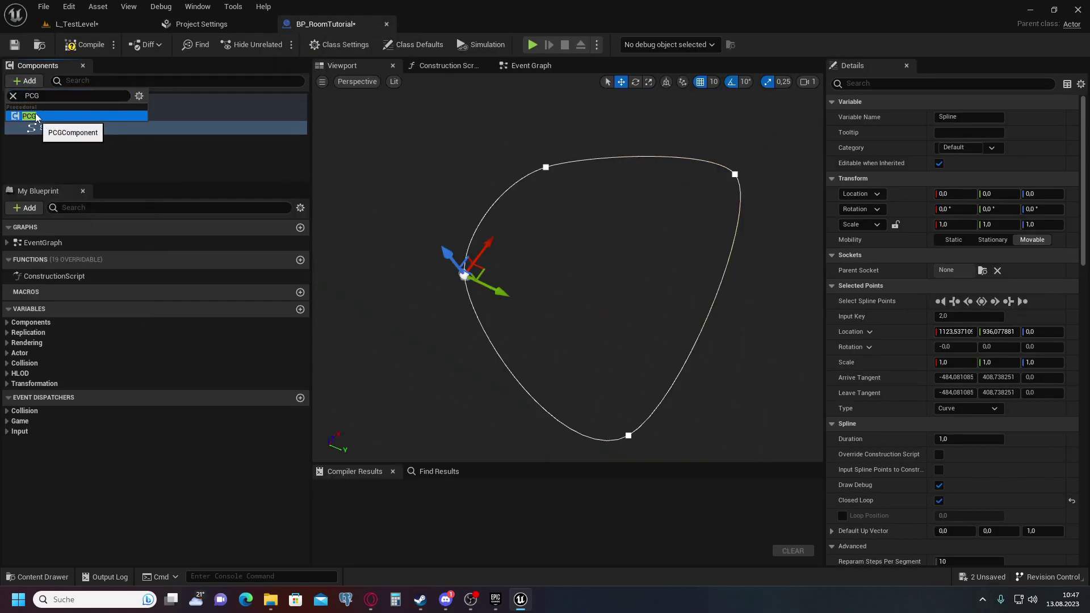
click(34, 113)
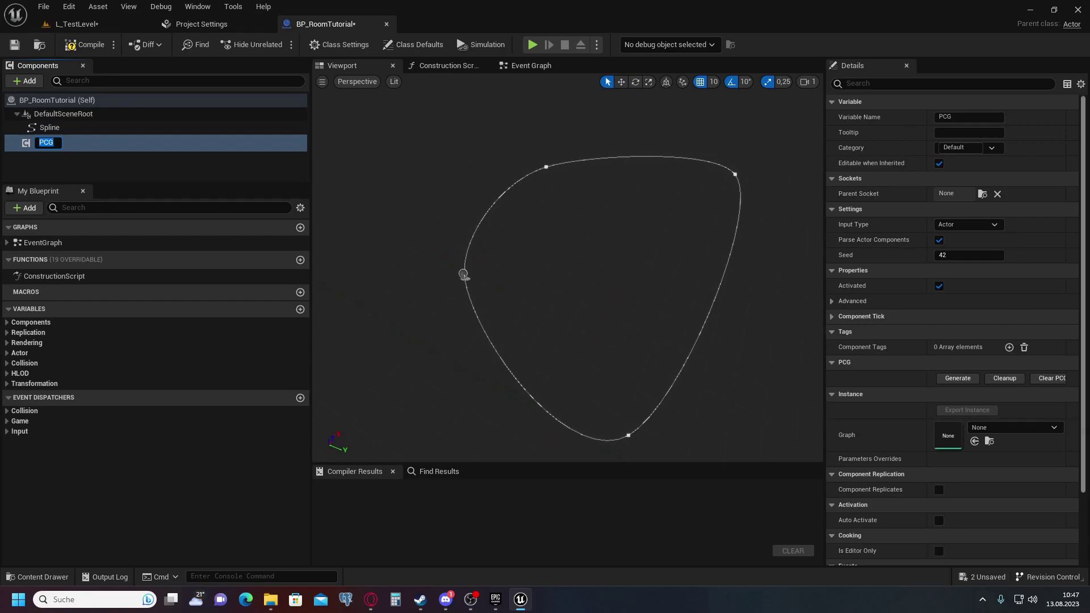
Create a PCG Graph asset named PCG_Room in the RoomTutorial folder and open it.
click(37, 576)
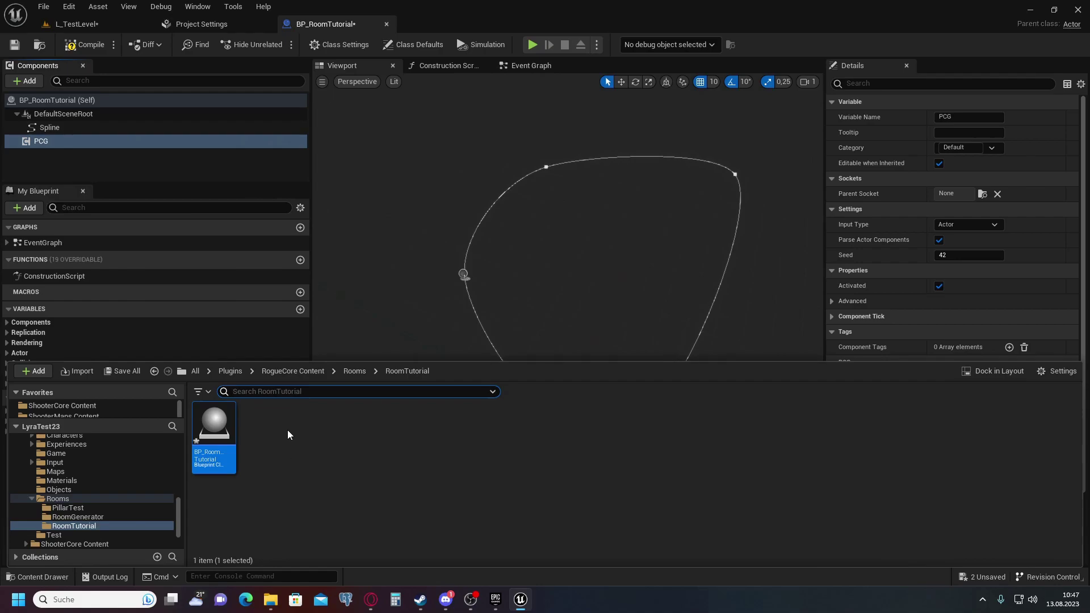
right_click(270, 434)
mouse_move(339, 475)
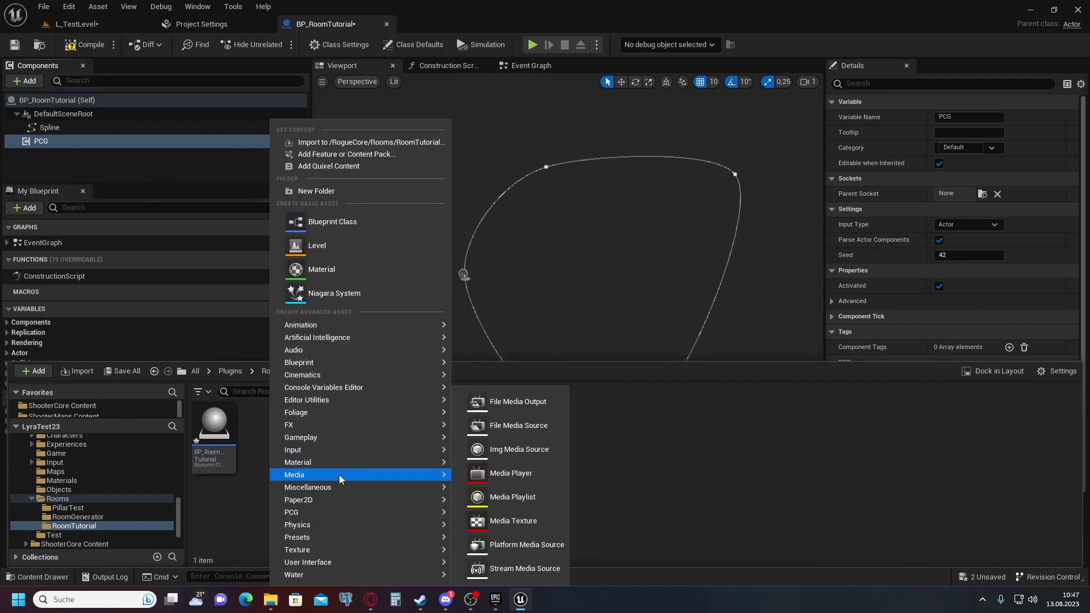
mouse_move(323, 514)
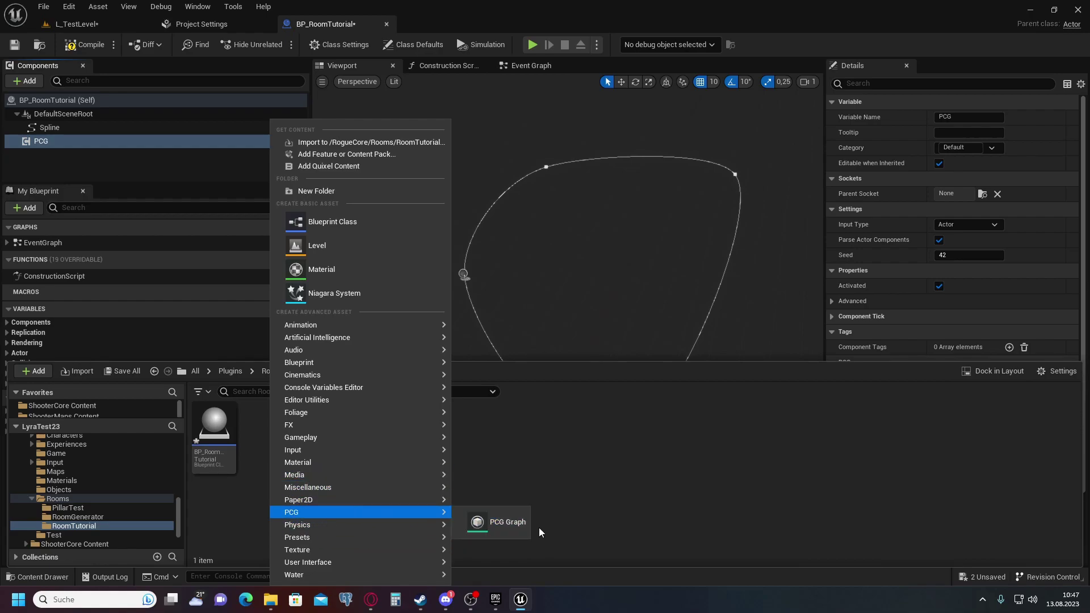
click(493, 525)
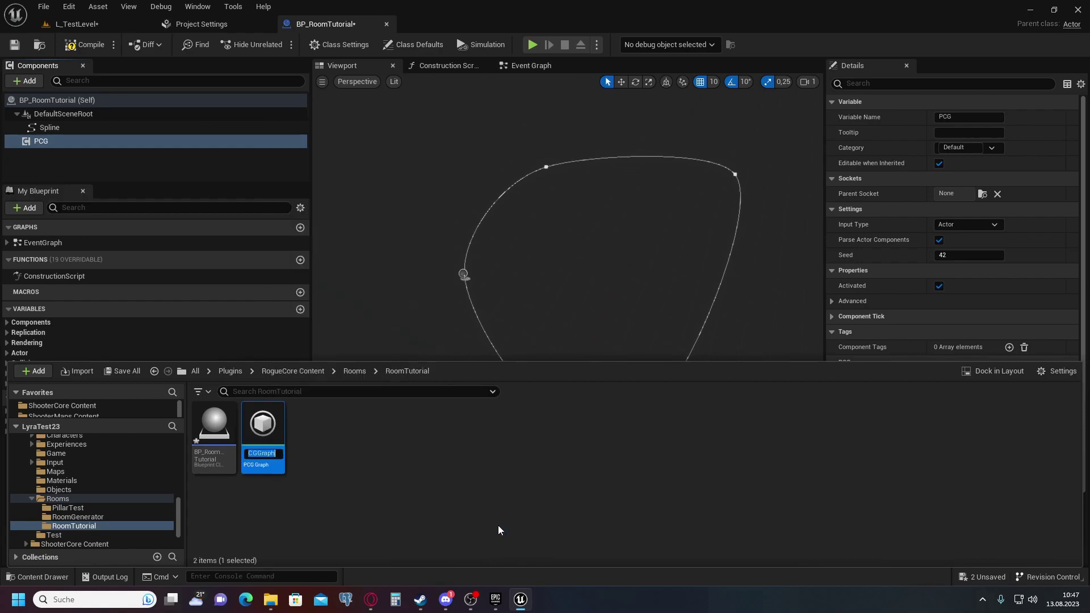
text(PCG)
text(_Room)
key(Return)
double_click(263, 423)
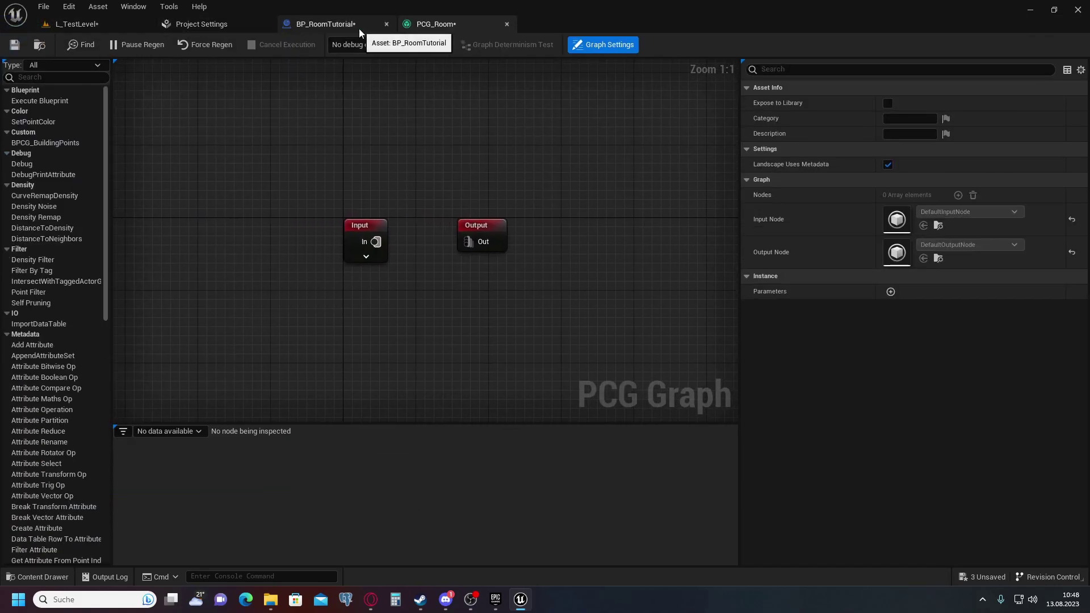
right_drag(353, 364, 389, 292)
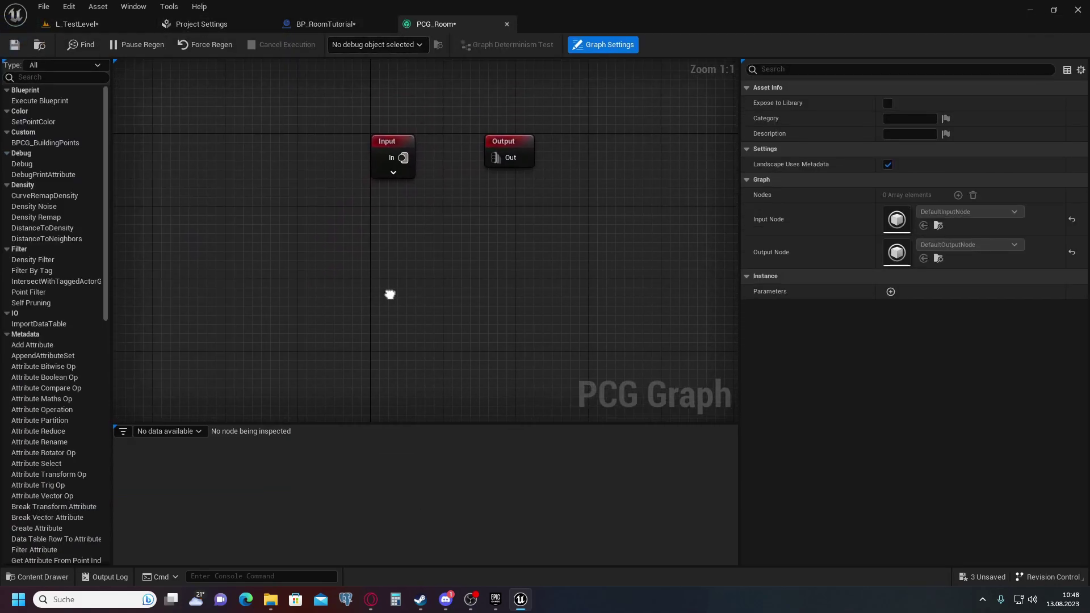
Assign PCG_Room as the graph of the PCG component in BP_RoomTutorial.
click(324, 23)
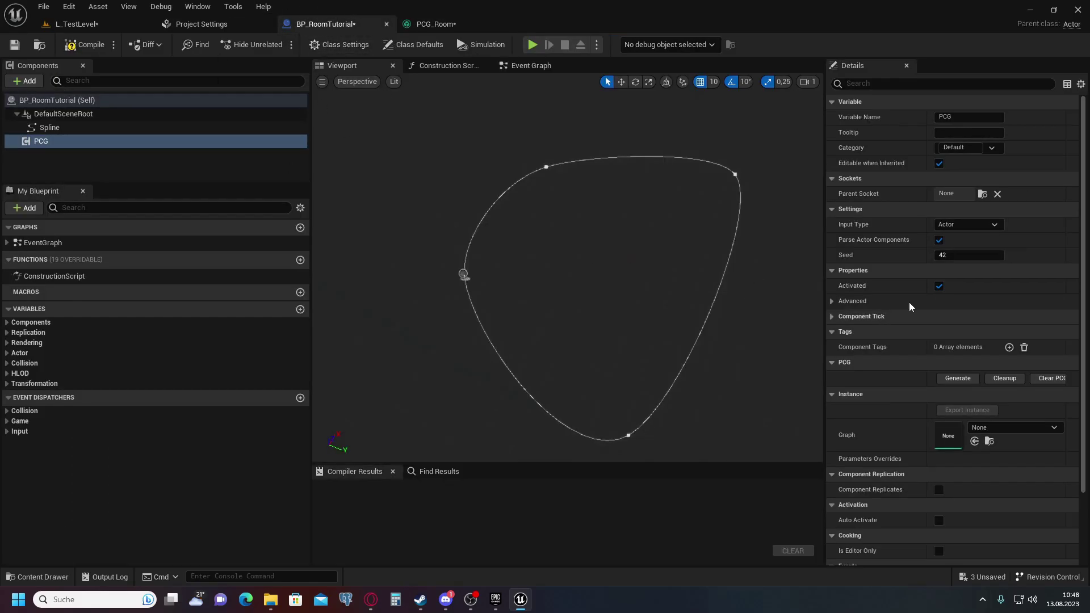
click(991, 429)
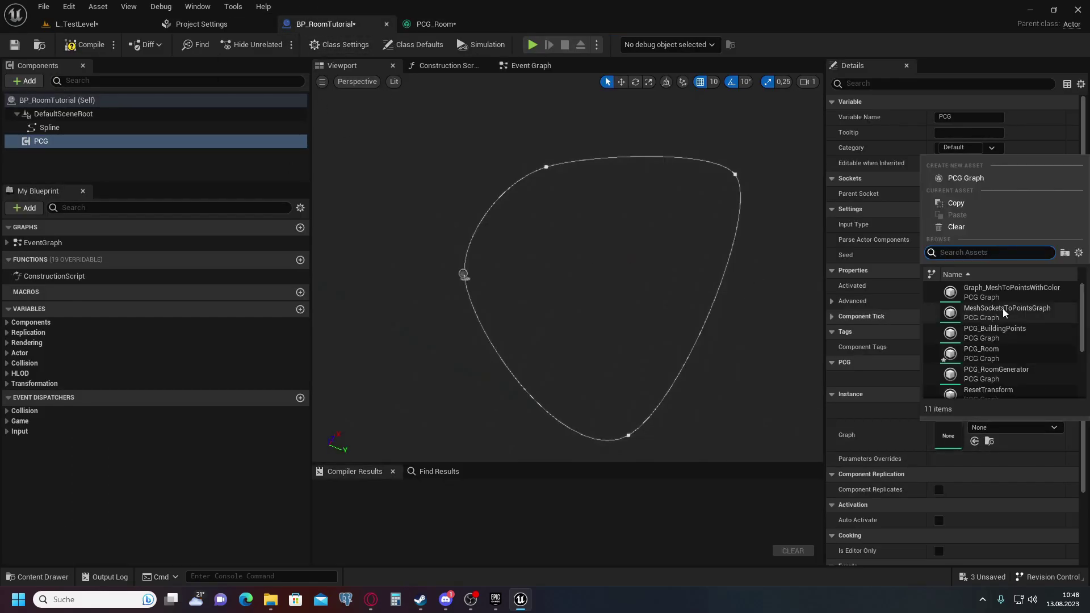
click(993, 358)
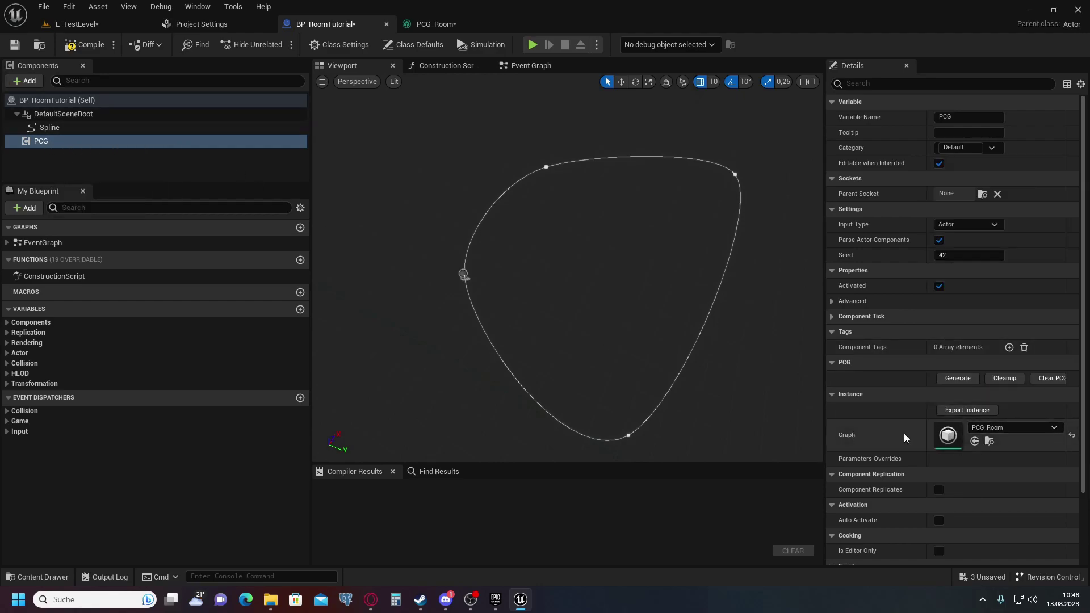
click(989, 440)
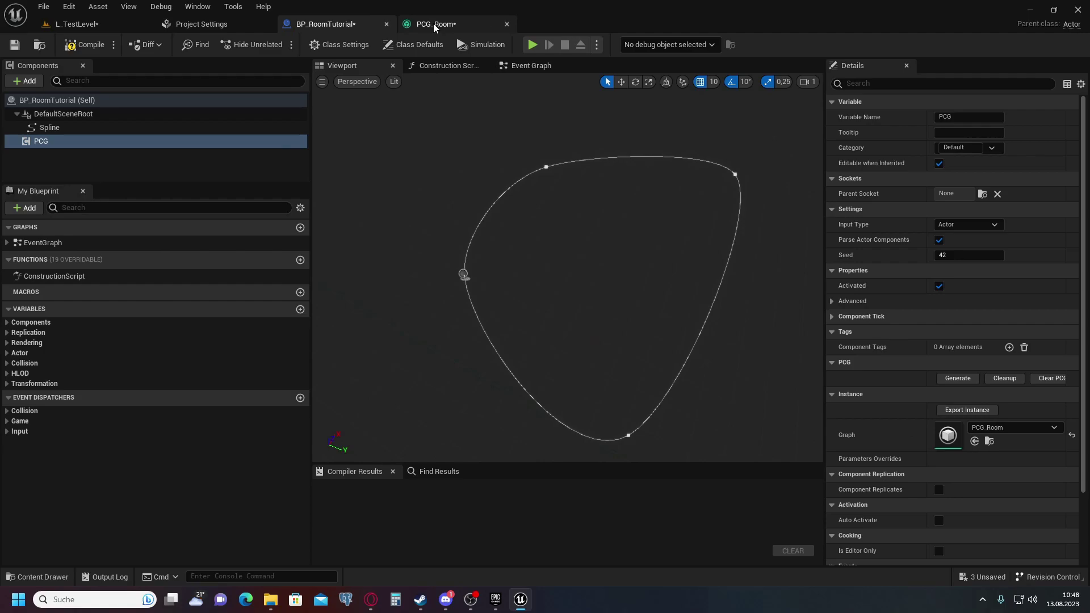
In the PCG_Room graph, add a Get Spline Data node and connect its output to a new Spline Sampler node.
click(435, 25)
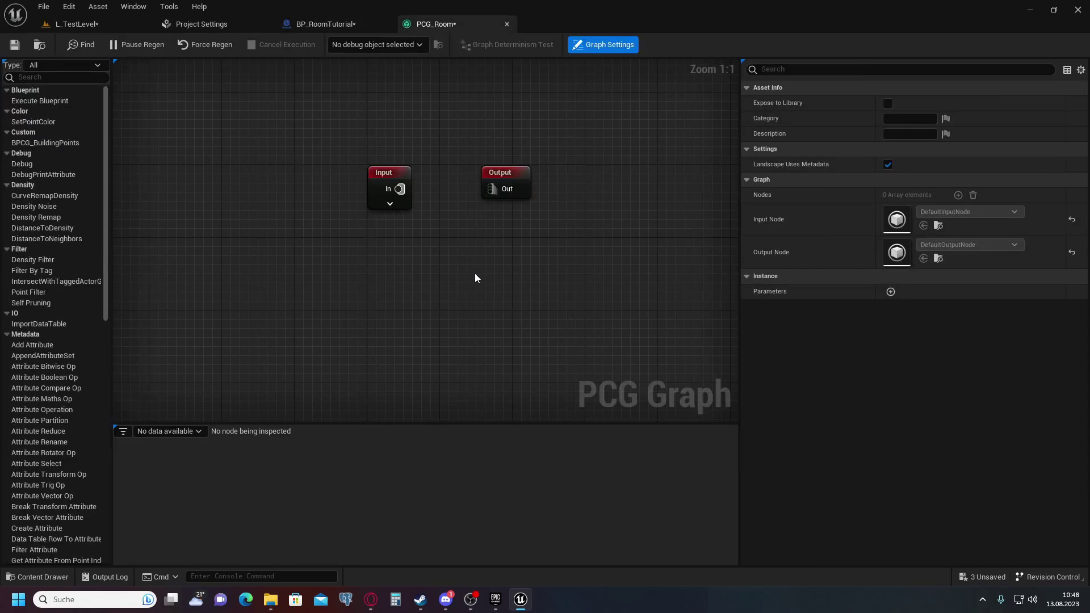
scroll(392, 247, down, 3)
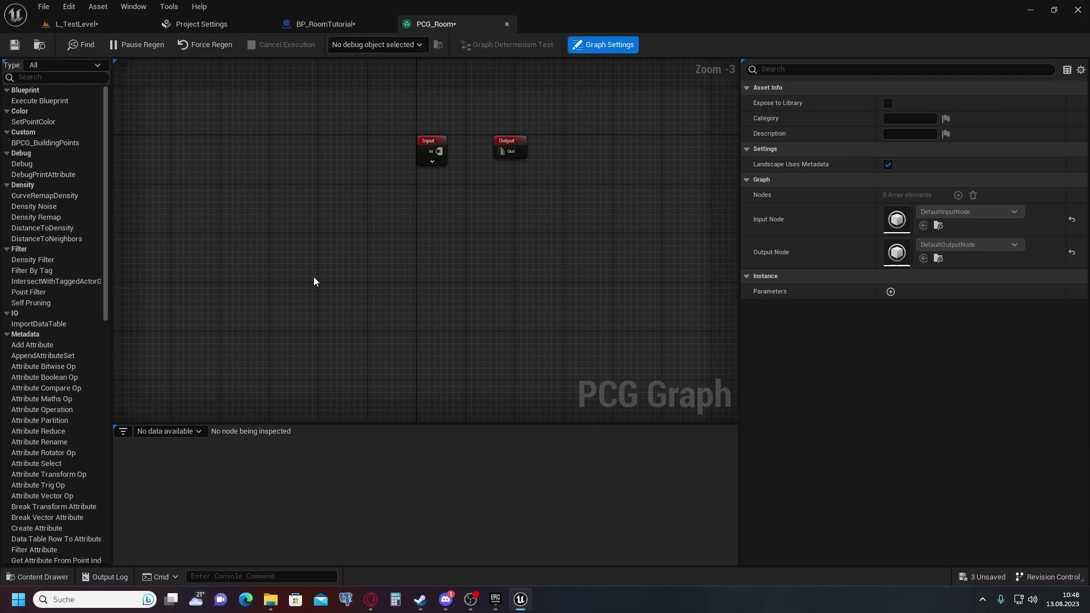
right_click(332, 283)
text(Get spl)
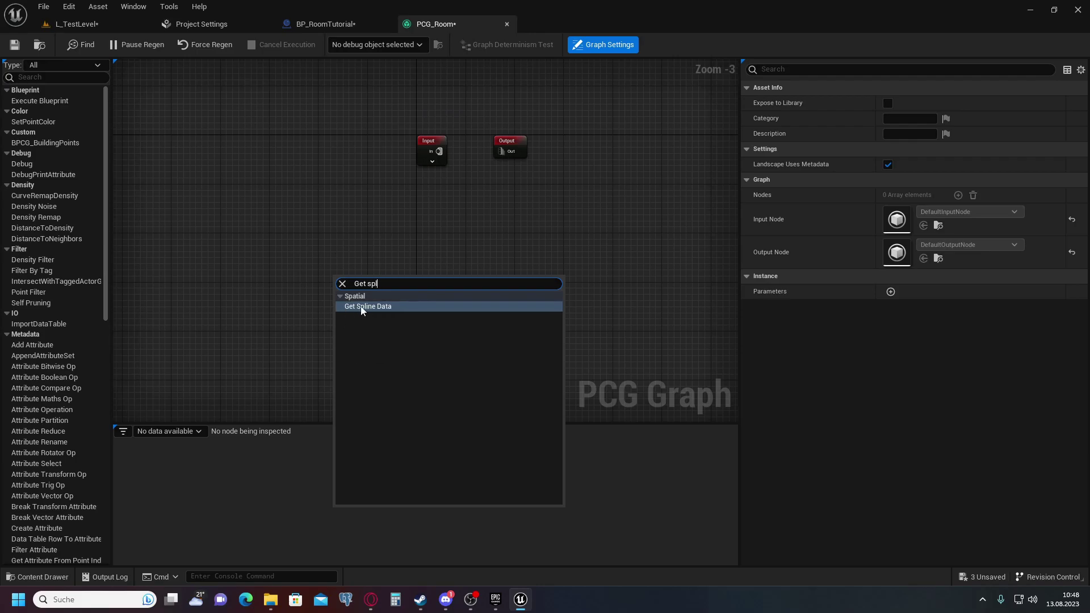
click(363, 308)
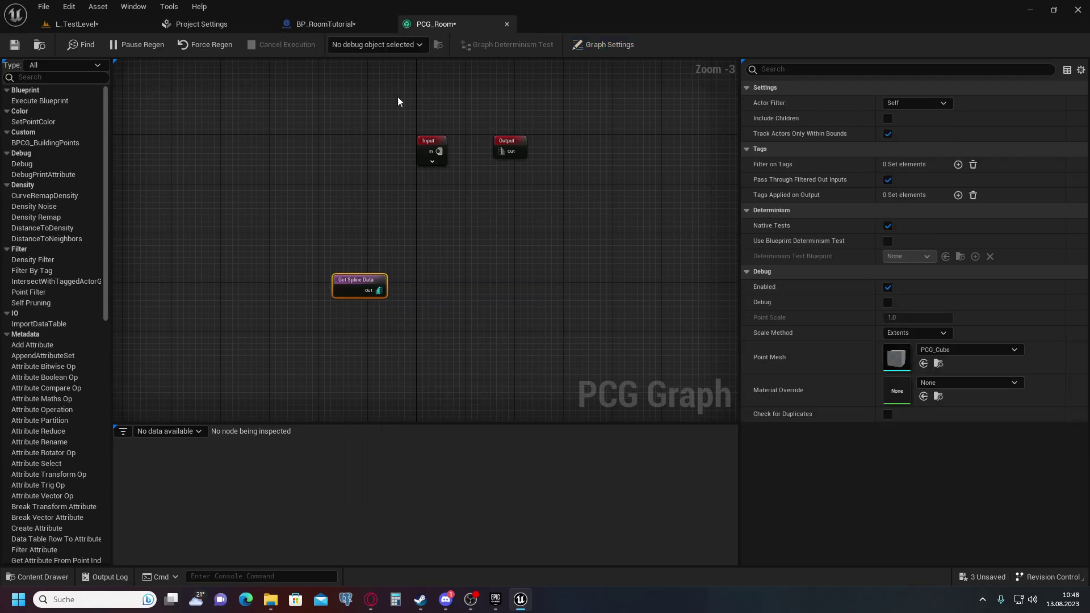
drag(378, 291, 492, 284)
text(samp)
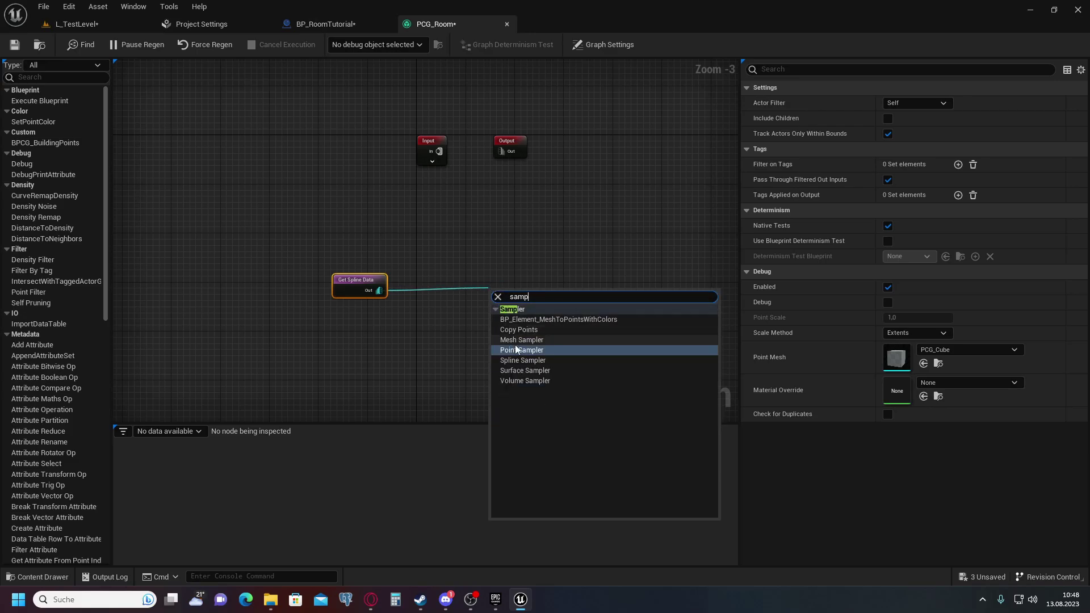
click(517, 361)
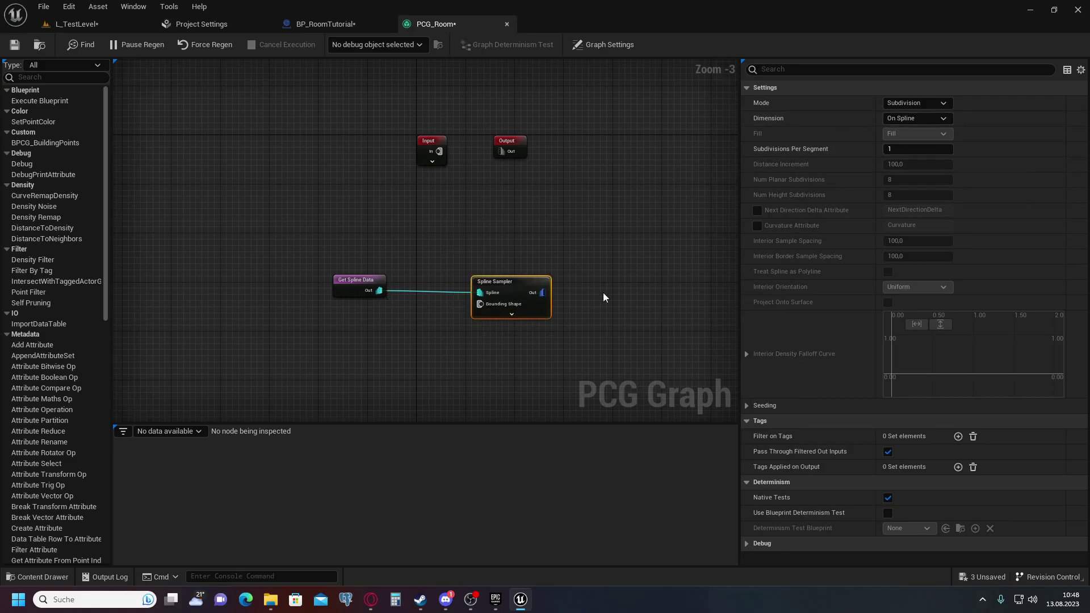
Set the Spline Sampler's dimension to On Interior and its interior sample spacing to 600.
click(923, 122)
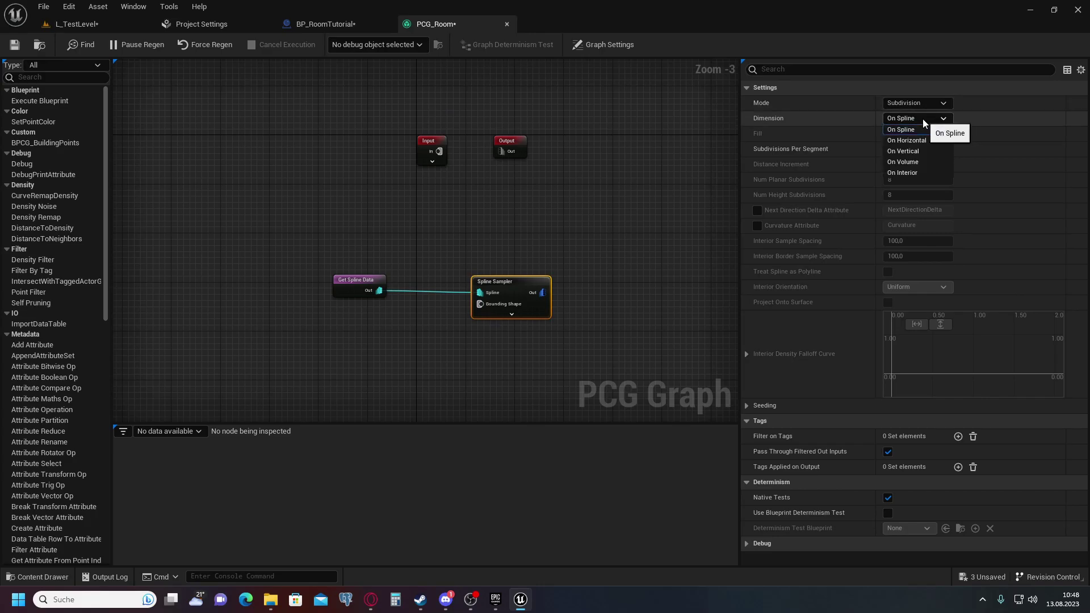
click(925, 172)
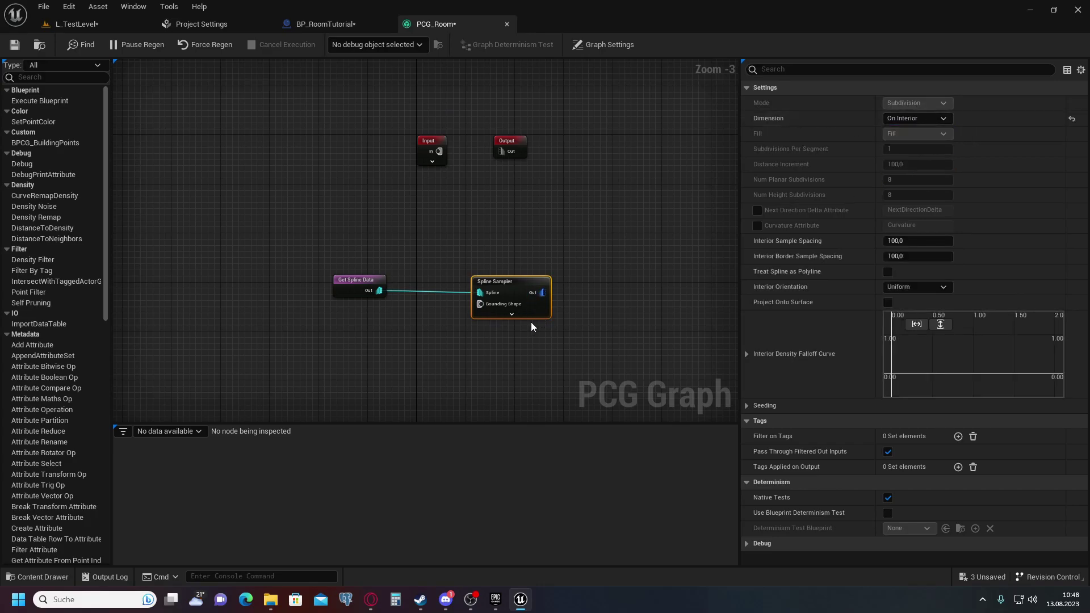
click(925, 237)
Add a Static Mesh Spawner node fed by the Spline Sampler's output.
right_drag(686, 278, 589, 263)
scroll(454, 284, up, 1)
drag(445, 277, 593, 270)
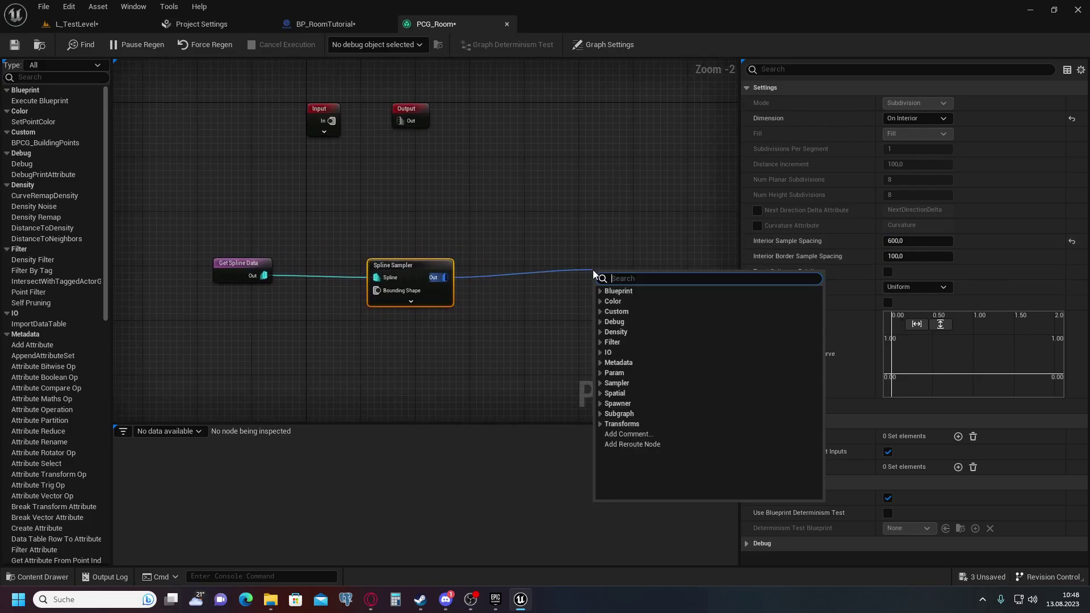
text(spawn)
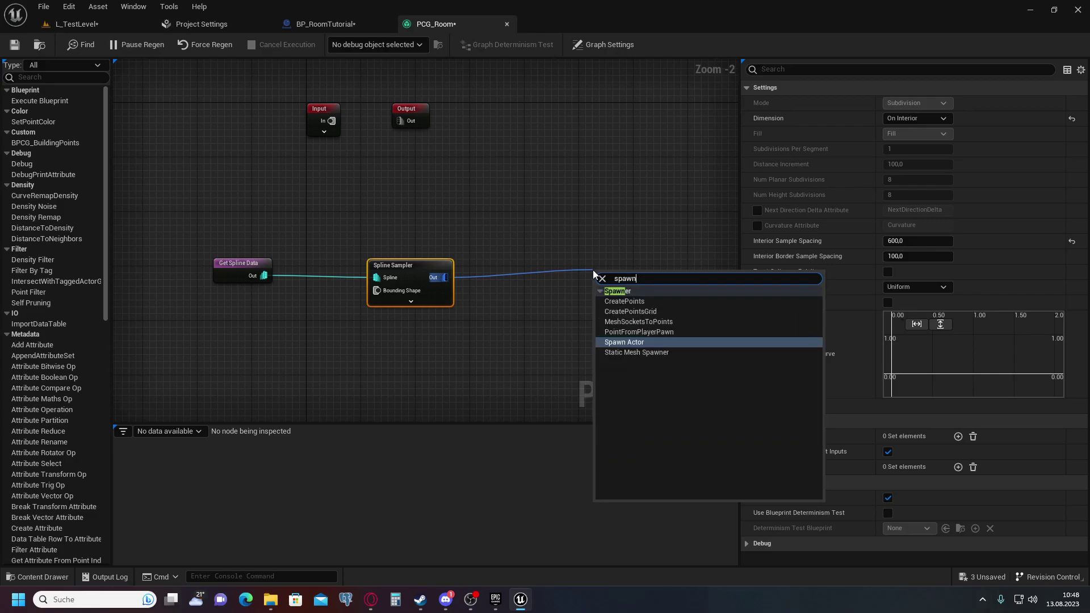
click(638, 353)
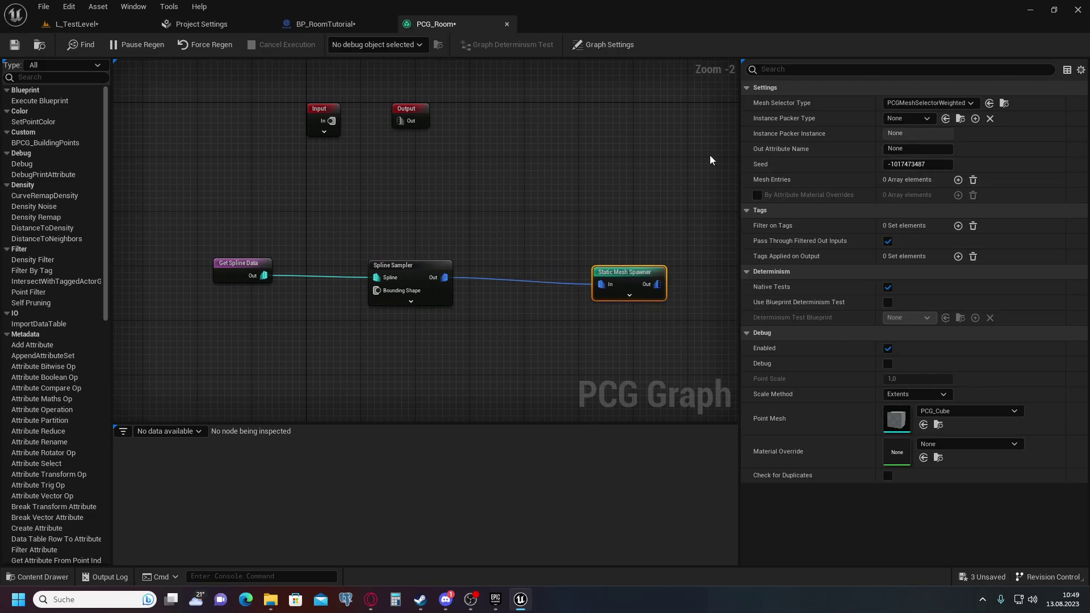
Add one mesh entry to the Static Mesh Spawner and set its static mesh to SM_floor_01.
click(958, 180)
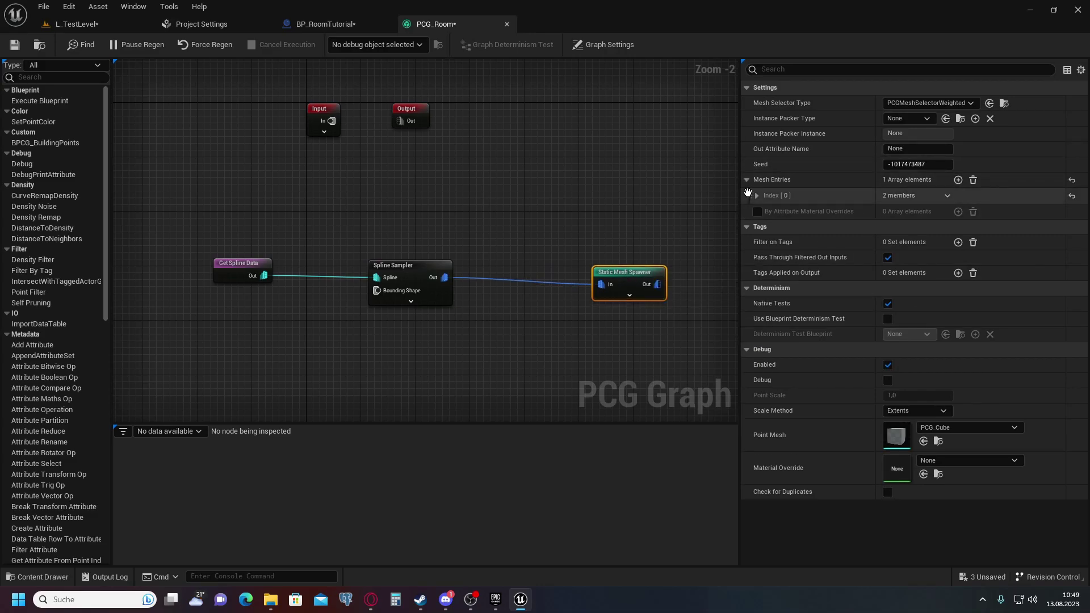
click(852, 196)
click(764, 211)
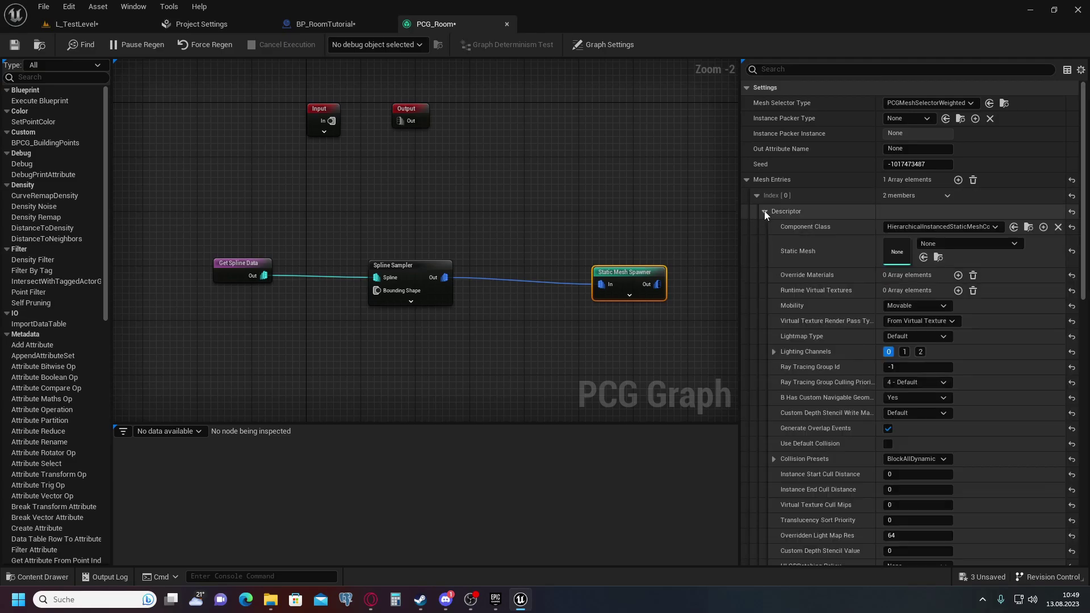
click(953, 244)
text(sm)
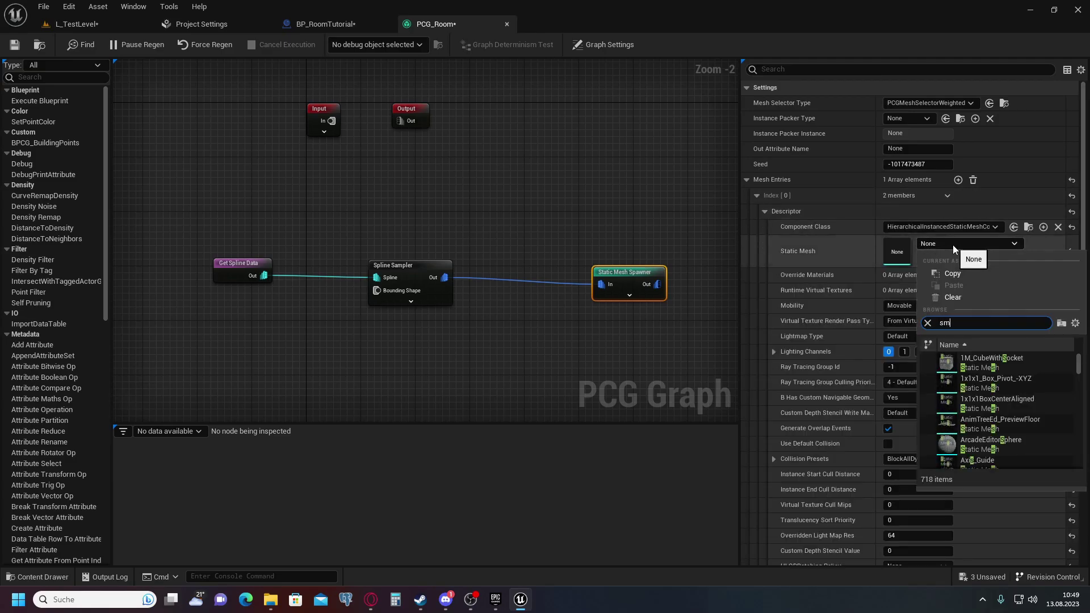
text(_floo)
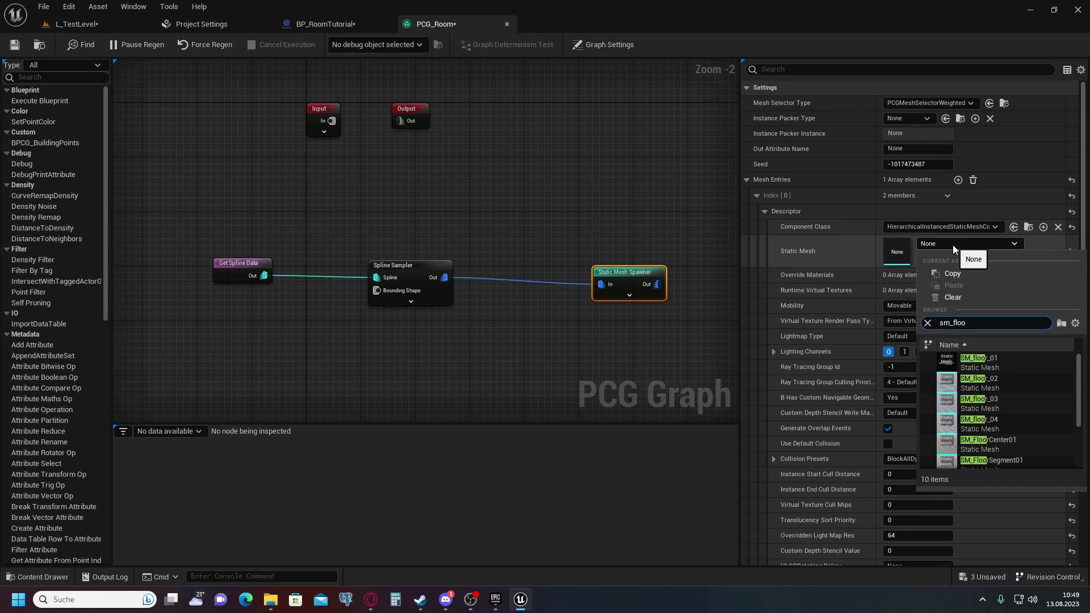
click(988, 362)
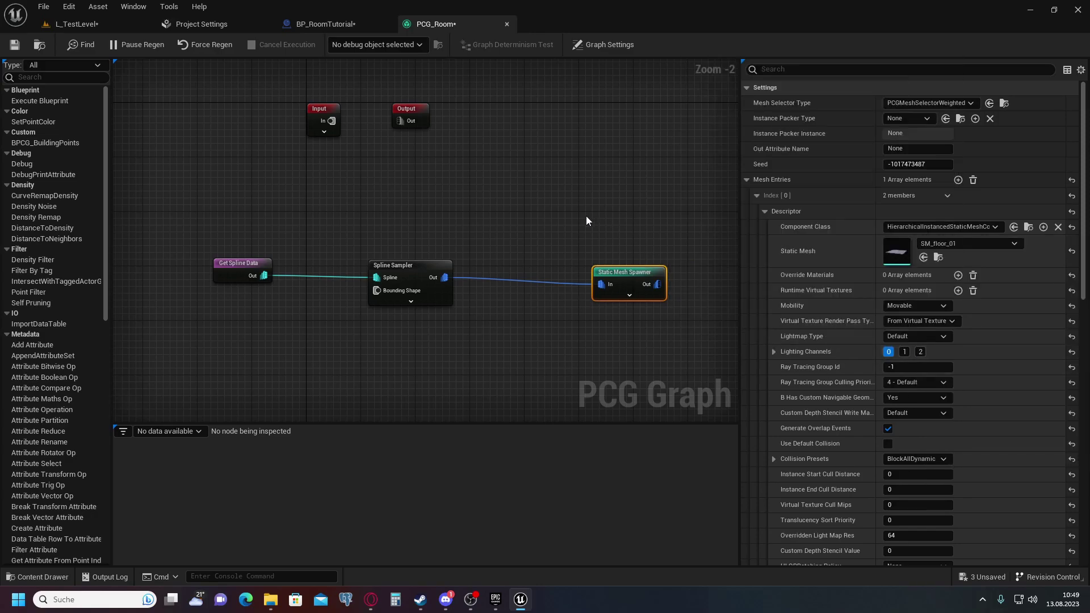
click(377, 159)
In L_TestLevel, move the BP_RoomTutorial actor to Y -2170 and pull a spline point outward to enlarge the room outline.
click(112, 25)
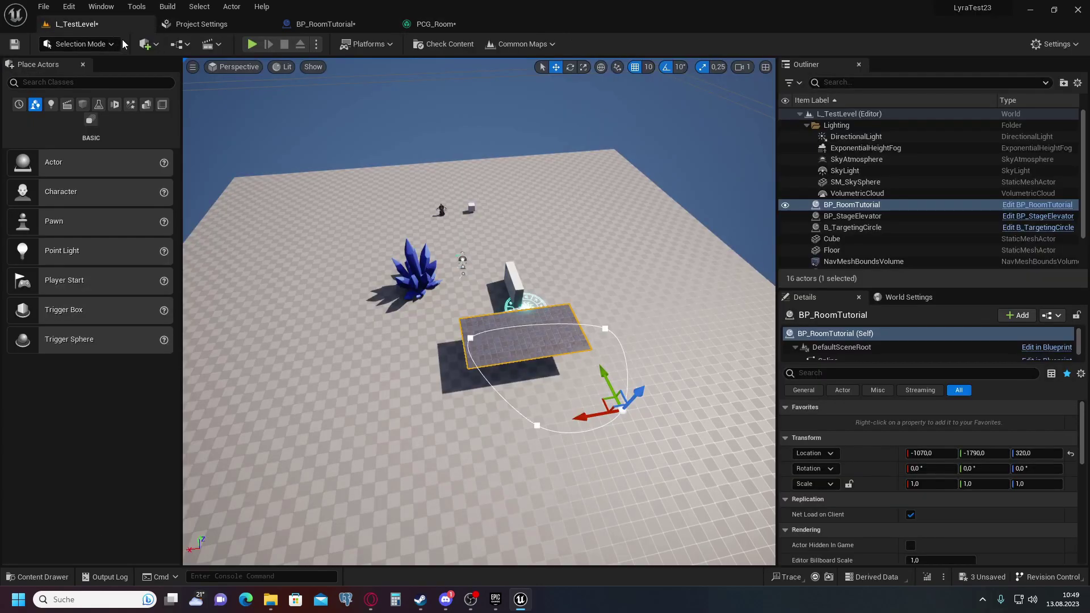
drag(548, 259, 535, 248)
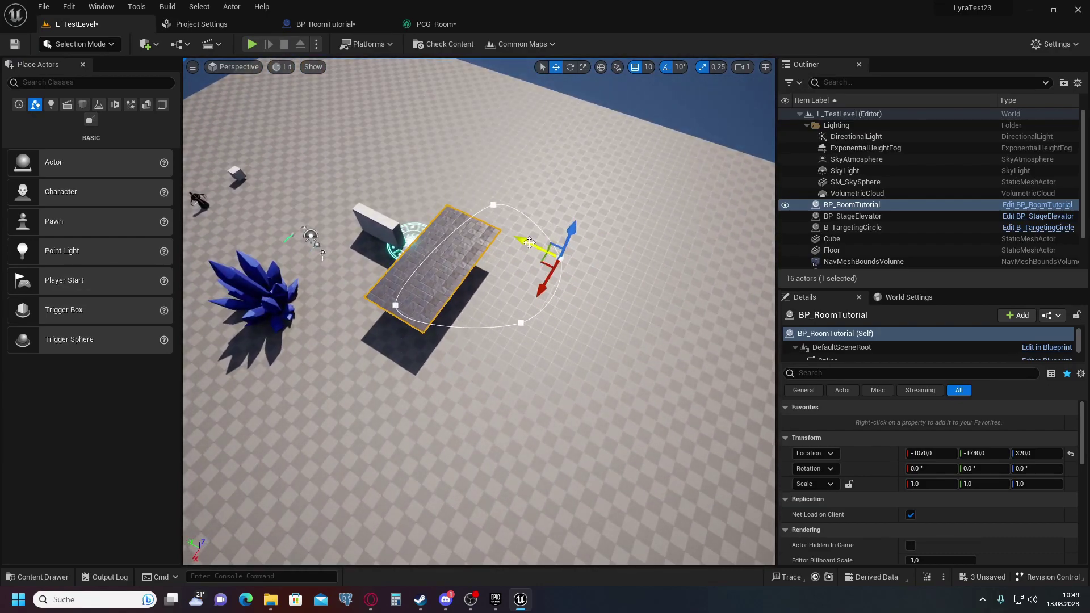
click(560, 258)
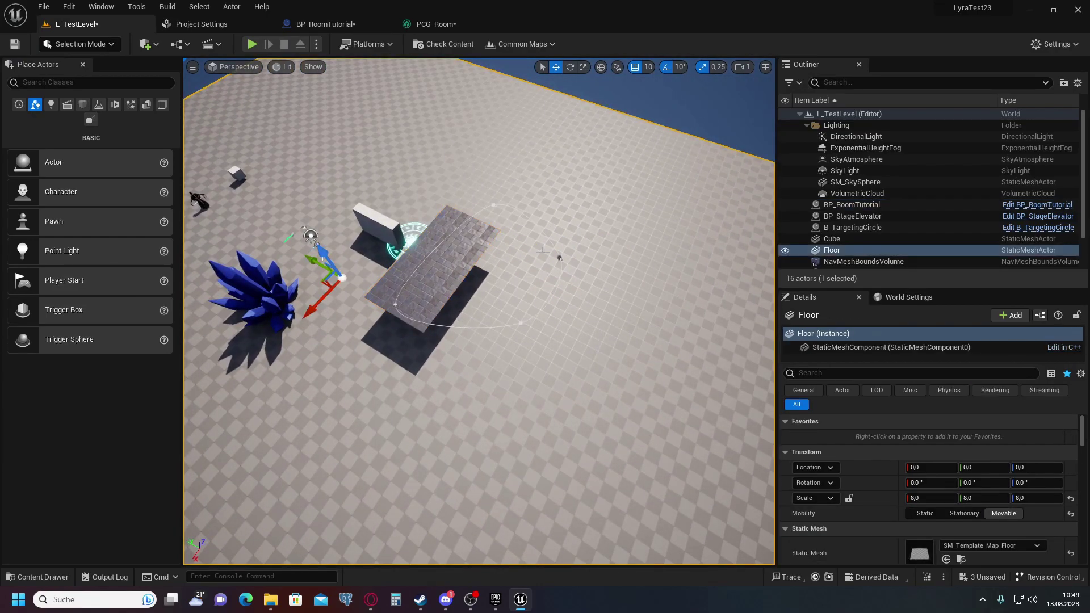
click(422, 249)
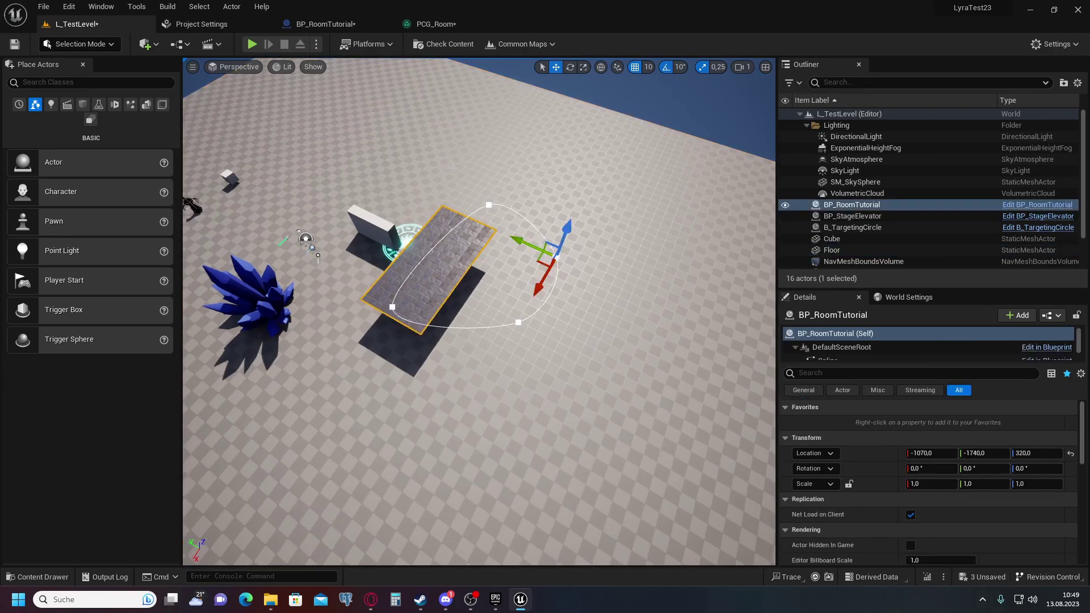
drag(524, 245, 569, 266)
click(529, 221)
drag(530, 222, 438, 106)
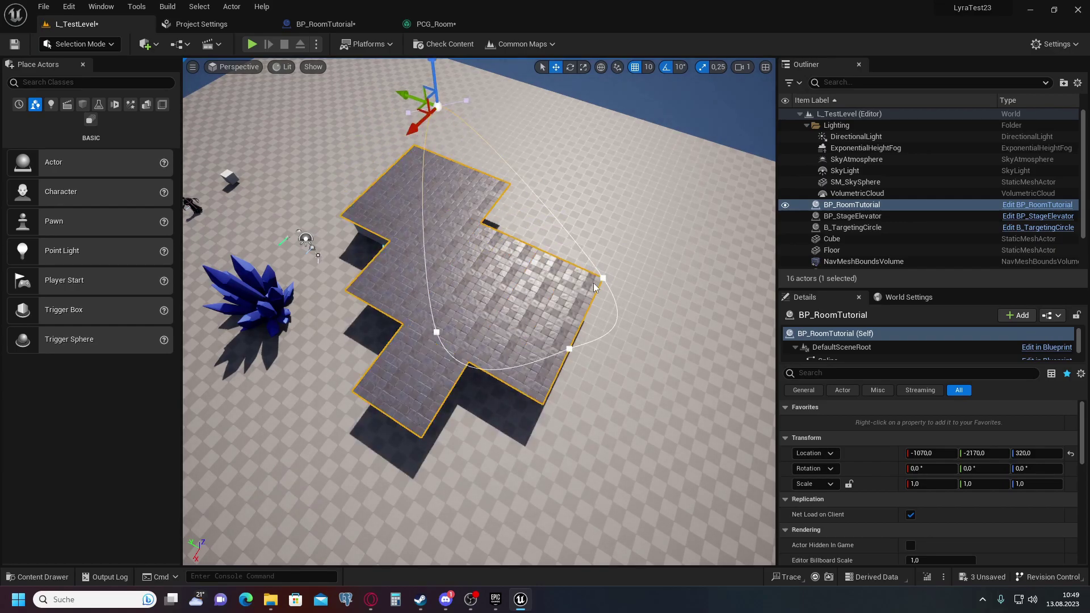
Enable Debug on the Spline Sampler node in PCG_Room and inspect the sampled points on the floor in L_TestLevel.
click(349, 24)
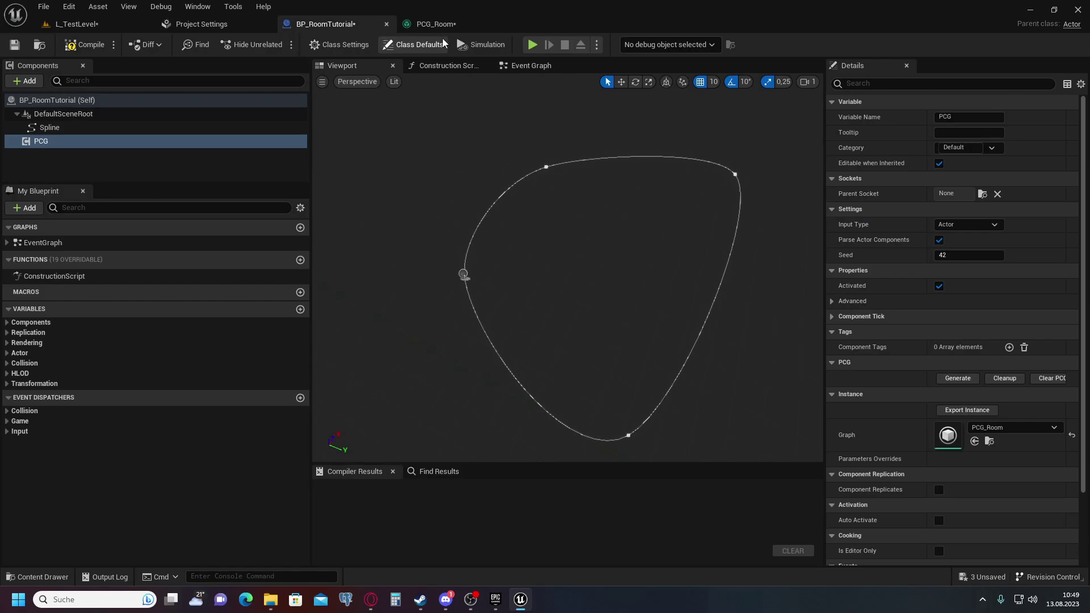
click(434, 24)
right_click(414, 264)
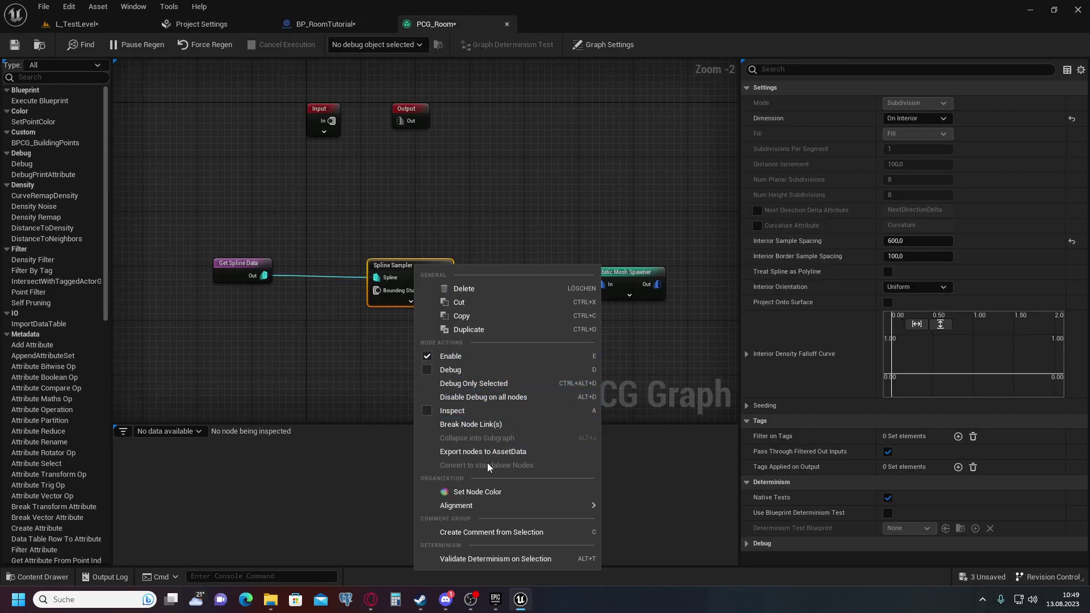
click(77, 24)
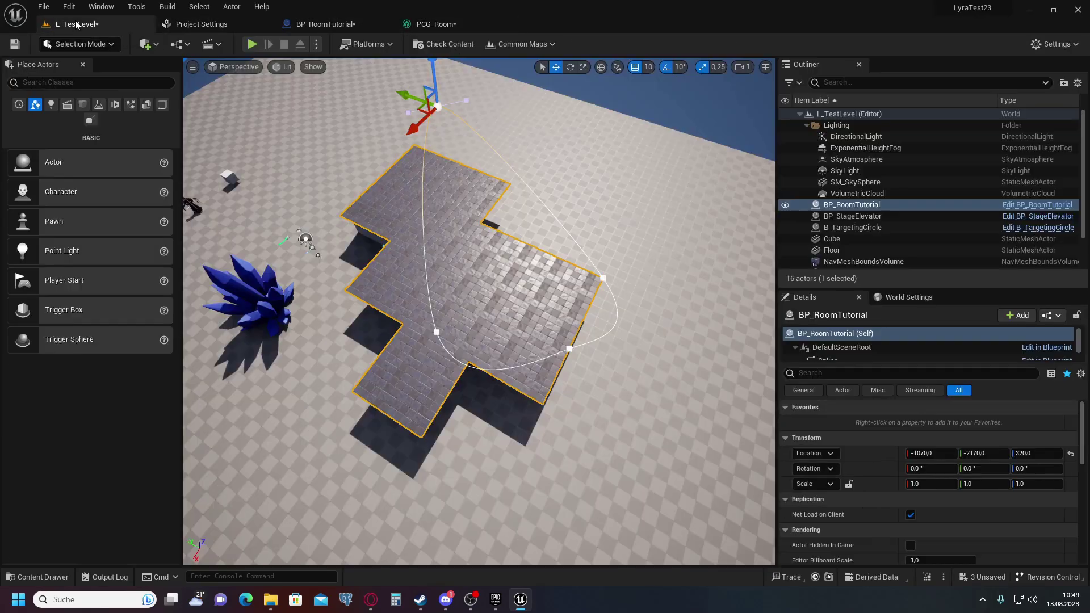
mouse_move(506, 185)
right_down()
mouse_move(506, 137)
mouse_move(562, 188)
mouse_move(590, 187)
mouse_move(491, 190)
right_up()
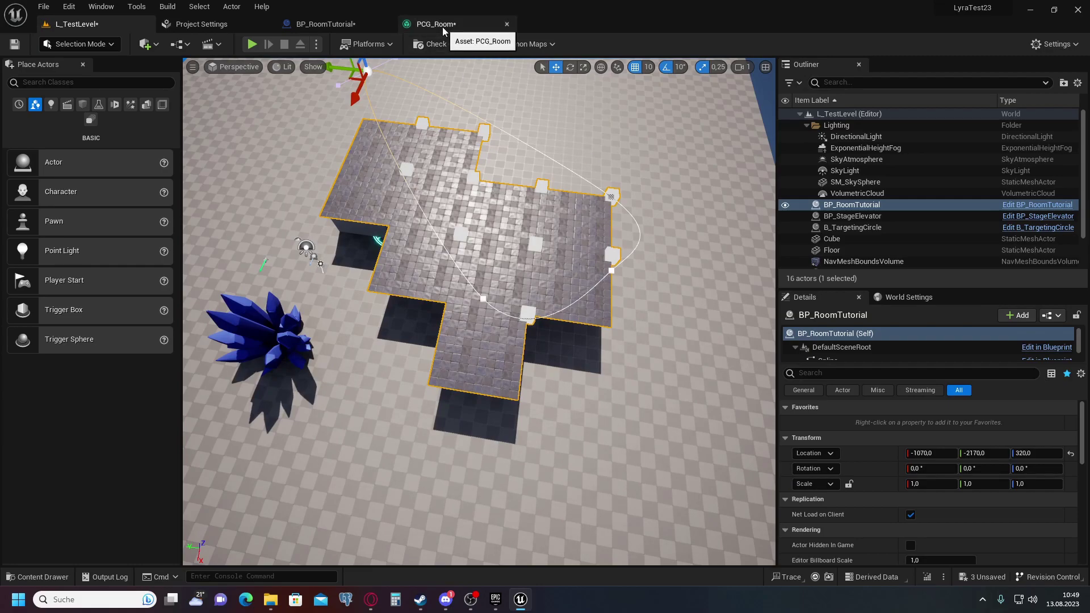
Add a Transform Points node in PCG_Room fed by the Spline Sampler's output.
alt+drag(547, 248, 480, 248)
right_drag(512, 250, 544, 239)
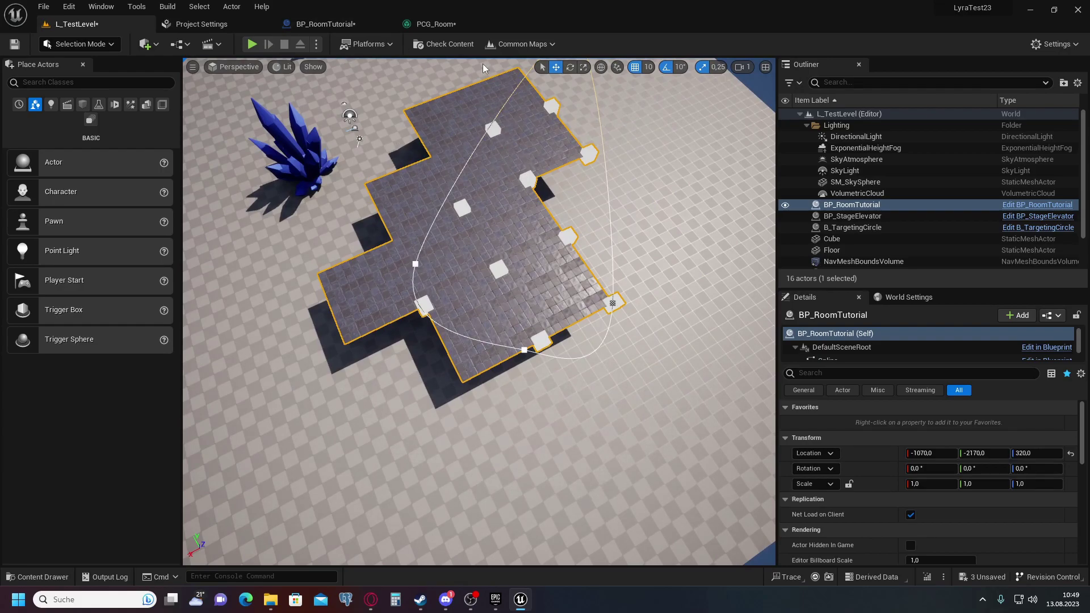
click(431, 22)
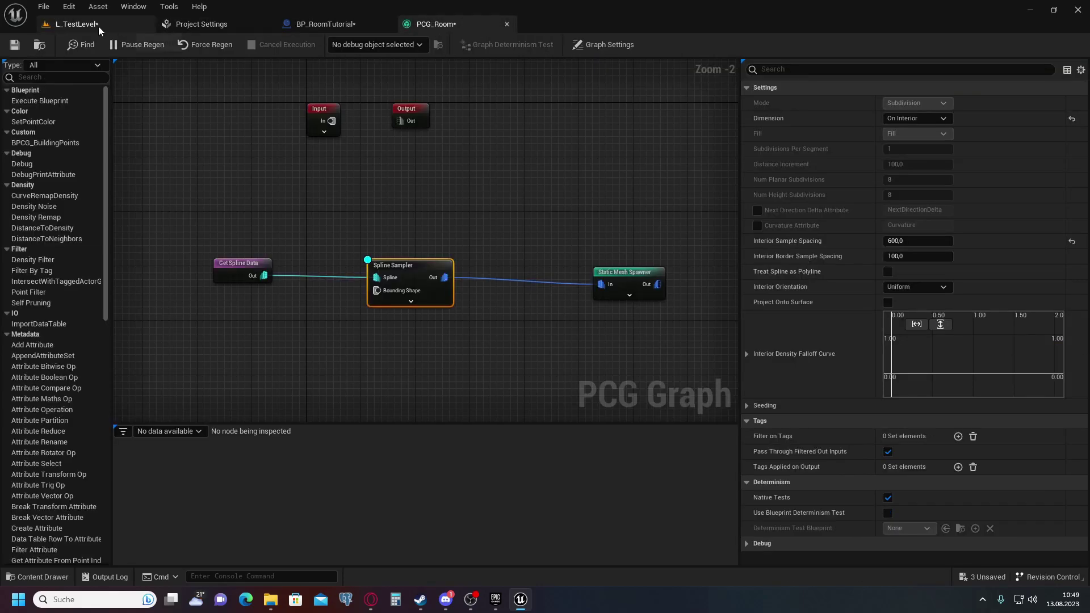
click(76, 24)
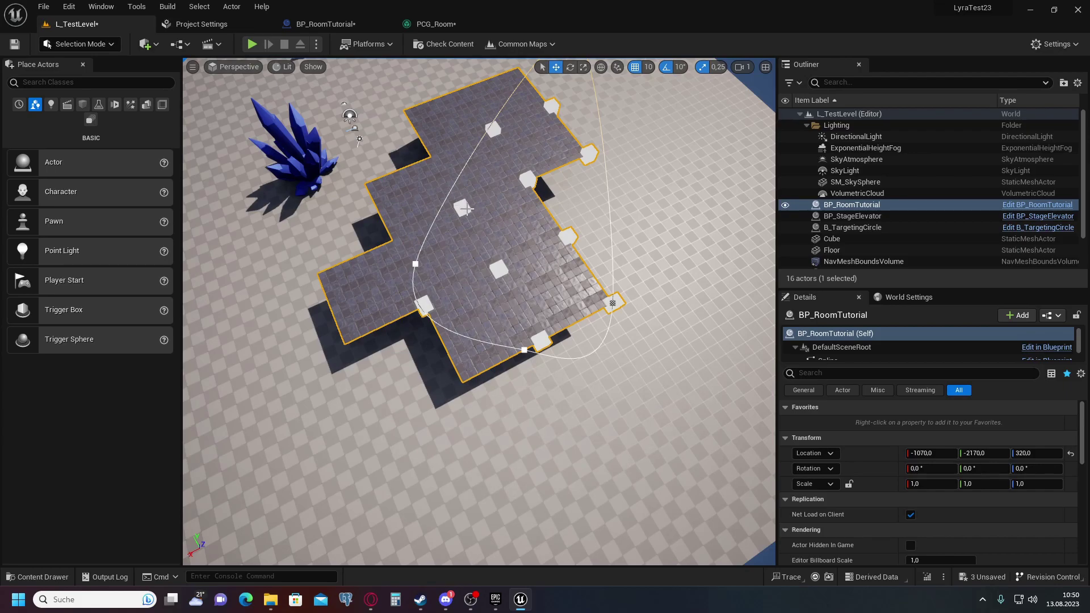
click(420, 23)
drag(445, 277, 510, 244)
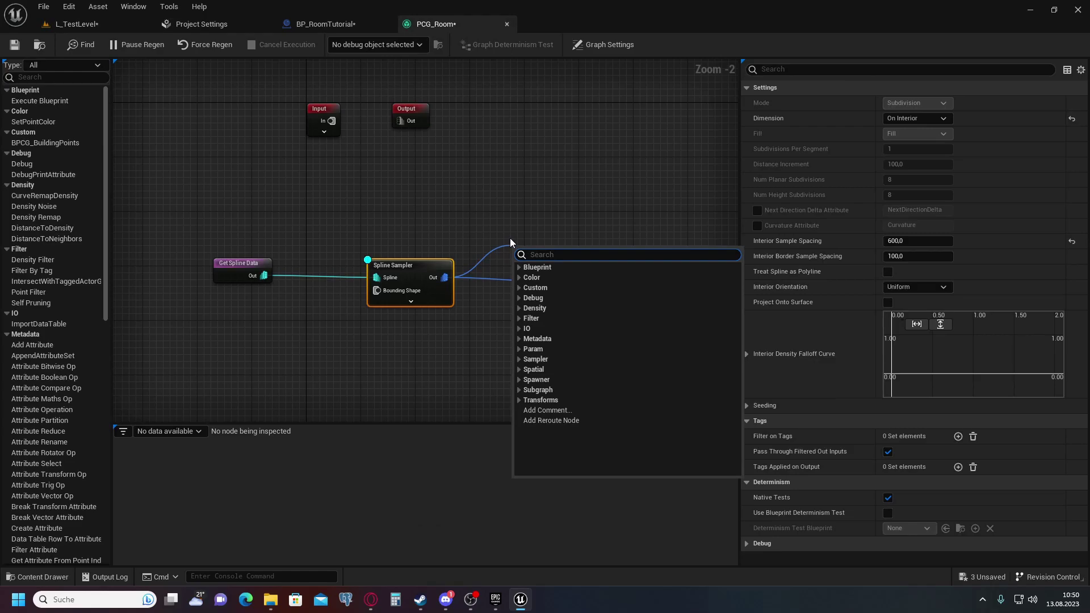
text(trans)
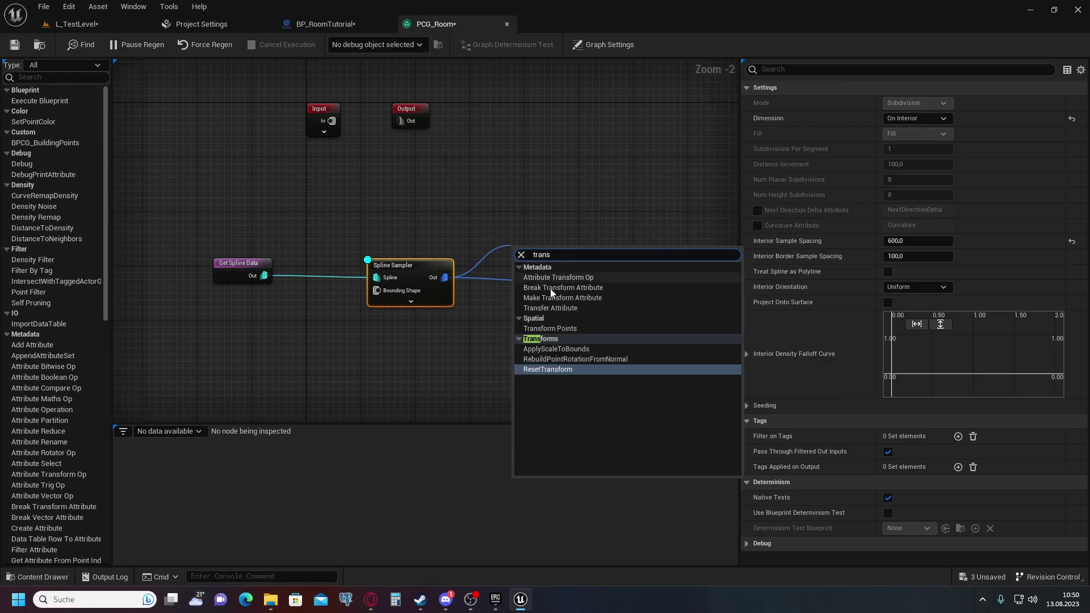
click(568, 327)
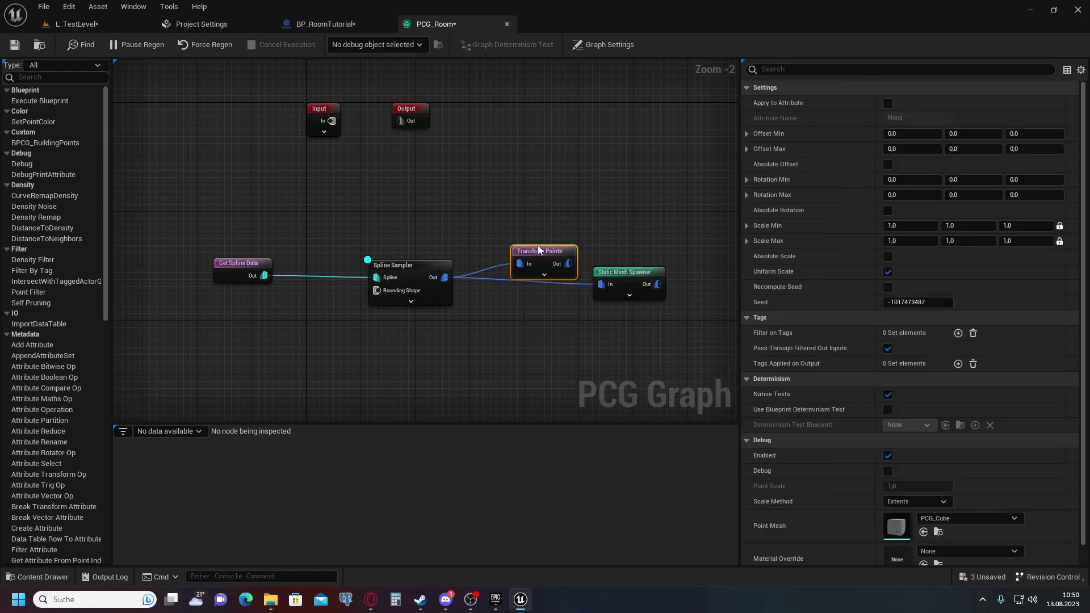
Set the Transform Points node's Offset Min and Offset Max to -300 in both X and Y.
click(899, 134)
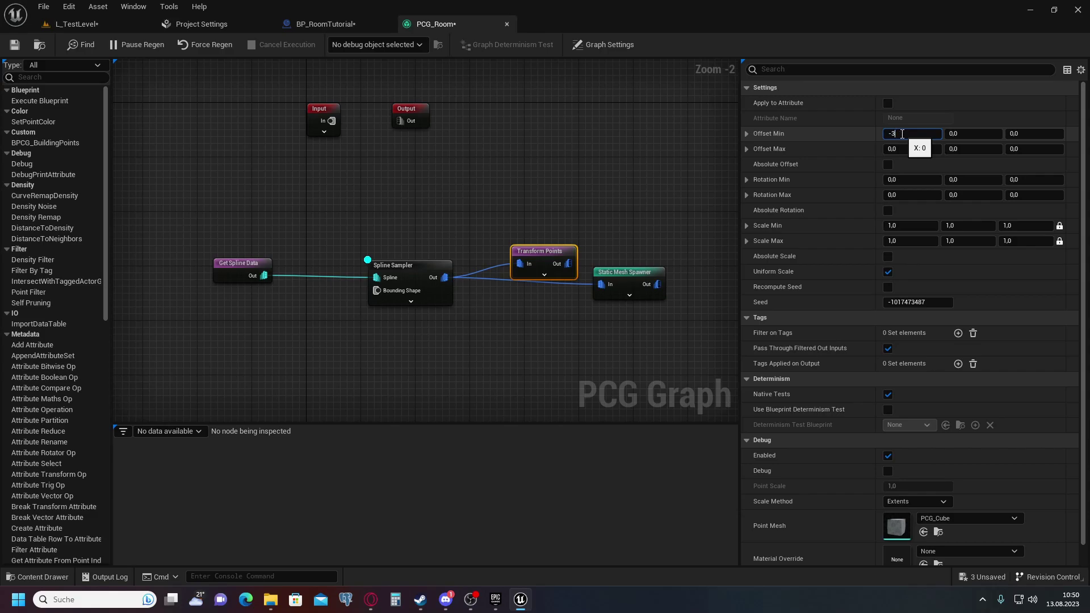
text(-300)
key(ctrl+a)
key(ctrl+c)
click(899, 149)
key(ctrl+v)
key(Return)
click(972, 134)
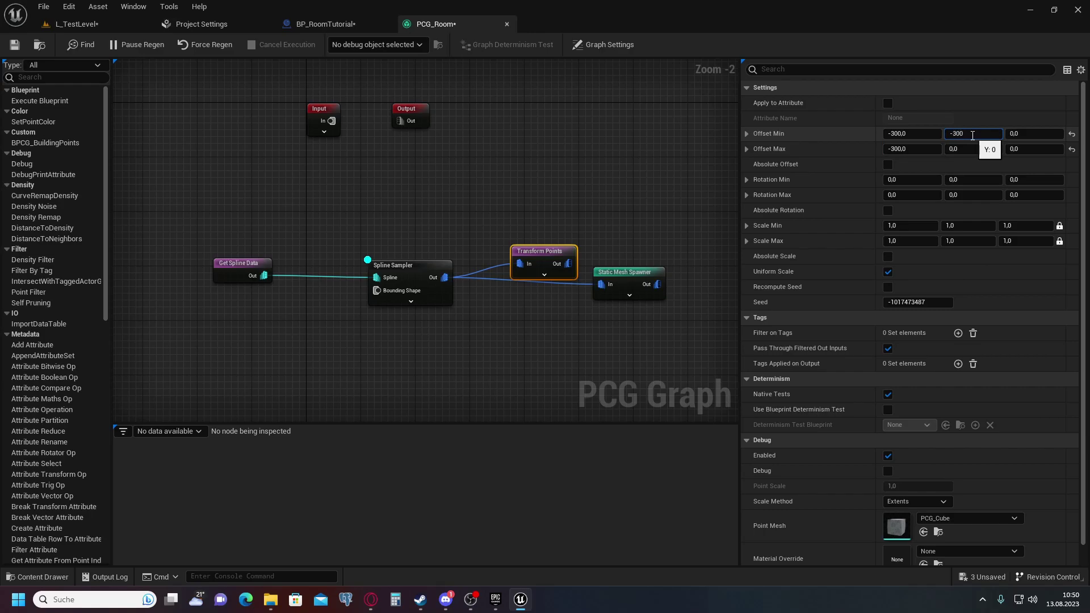
click(967, 149)
text(3)
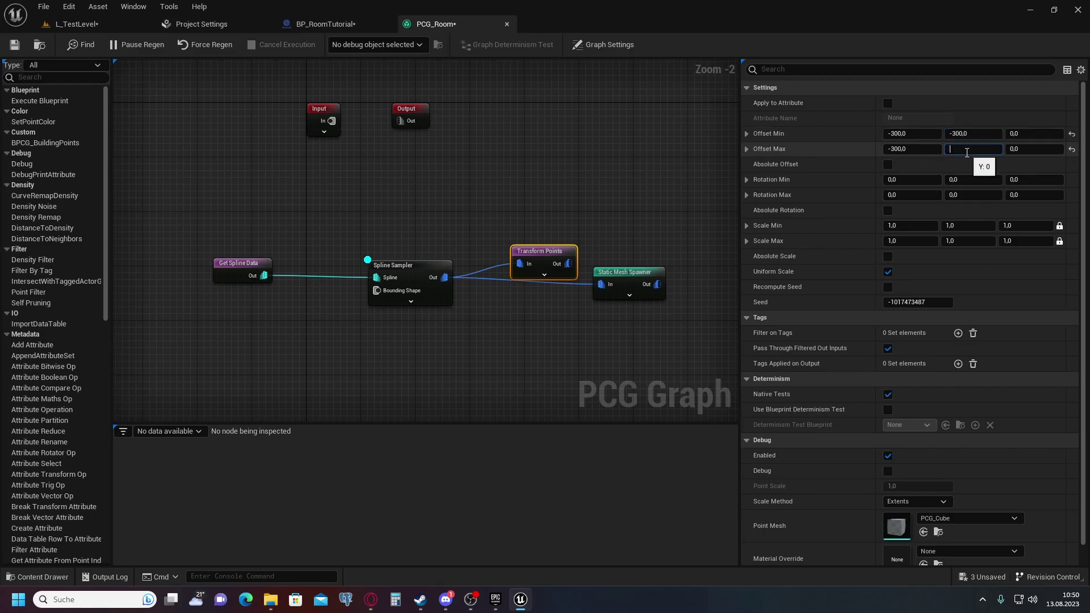
text(00)
key(Return)
Connect the Transform Points output to the Static Mesh Spawner and check the shifted floor tiles against the debug points in L_TestLevel.
drag(570, 265, 603, 285)
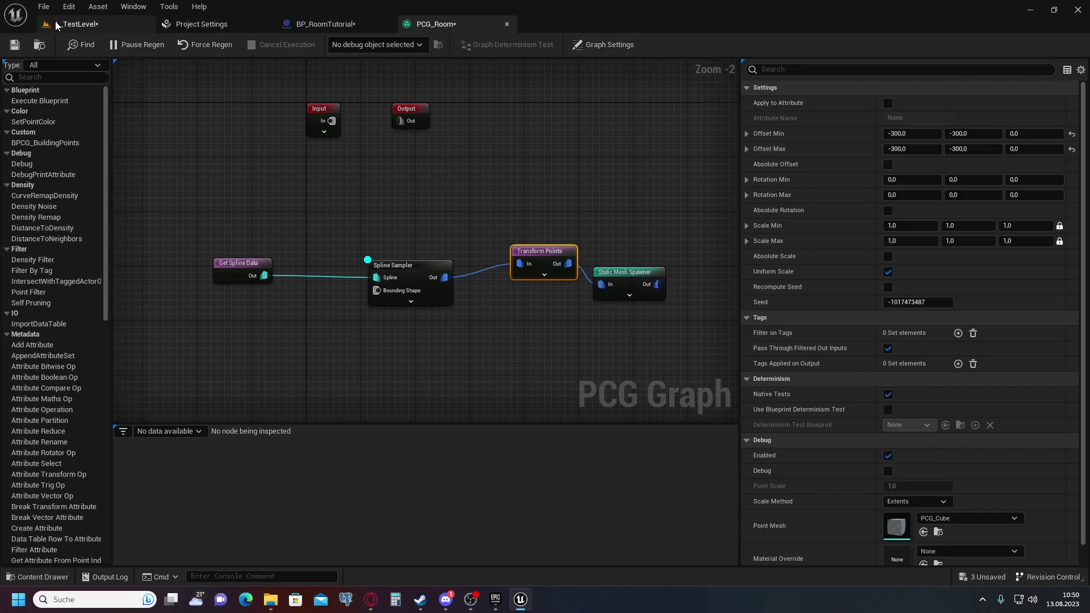
click(76, 24)
right_drag(498, 144, 504, 221)
key(s)
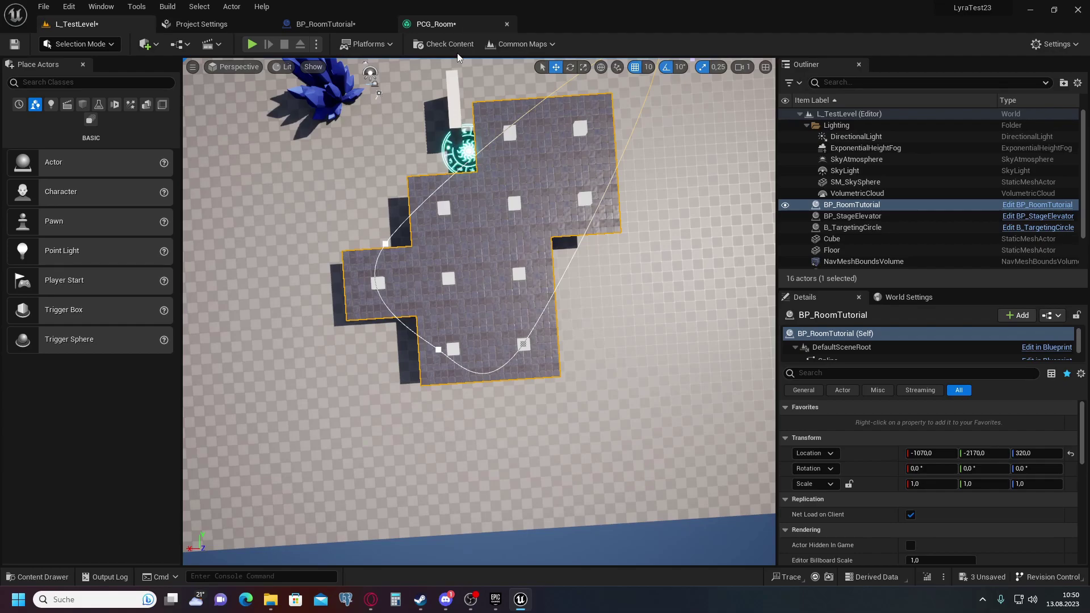
Line up the Transform Points and Static Mesh Spawner nodes in a row with the Spline Sampler in PCG_Room.
click(445, 26)
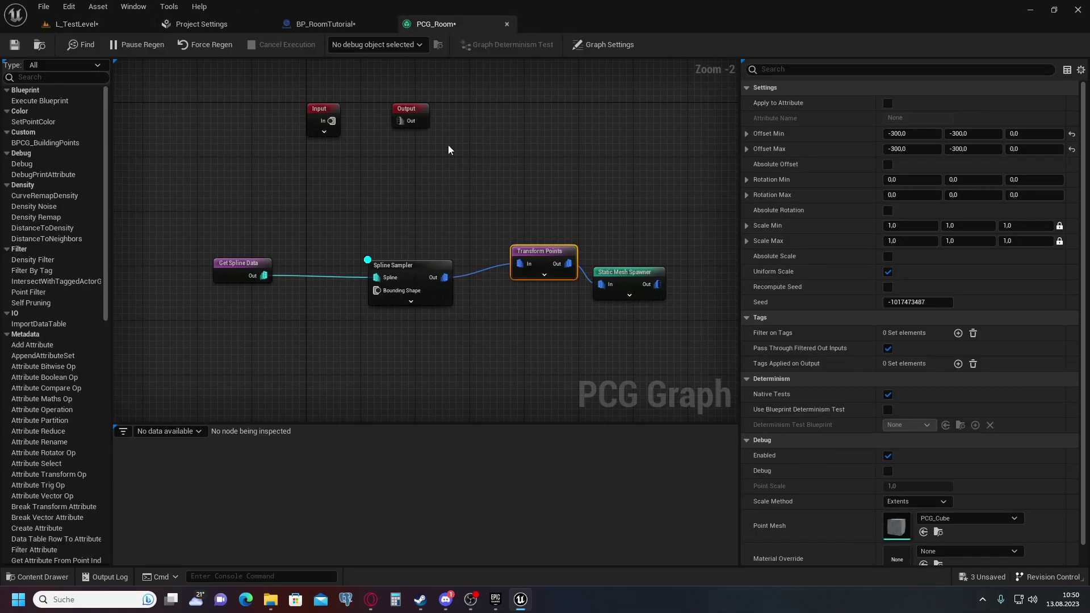
drag(549, 253, 534, 266)
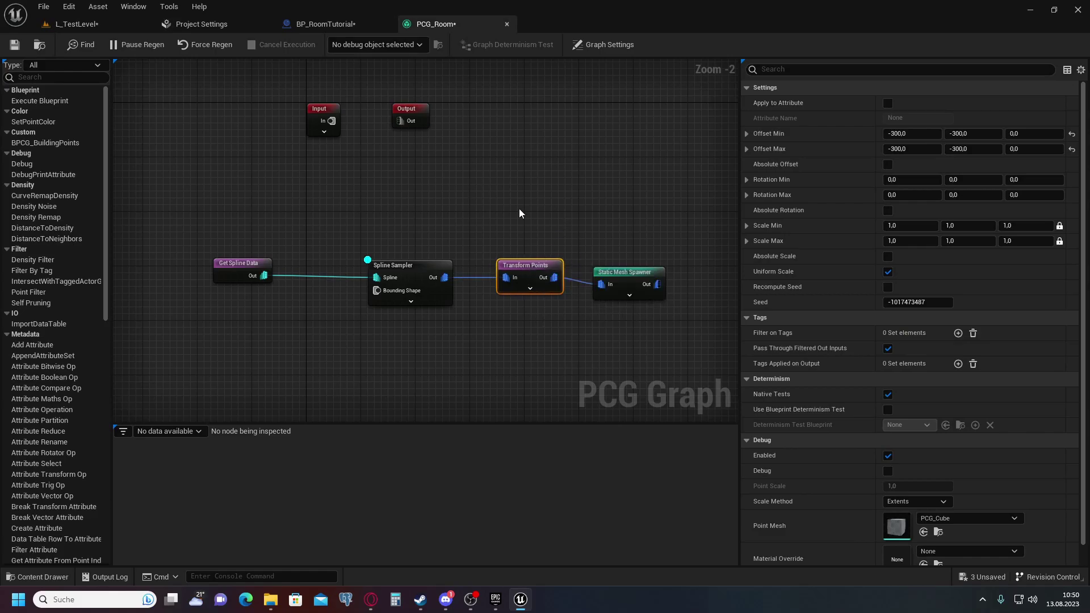
drag(631, 273, 632, 266)
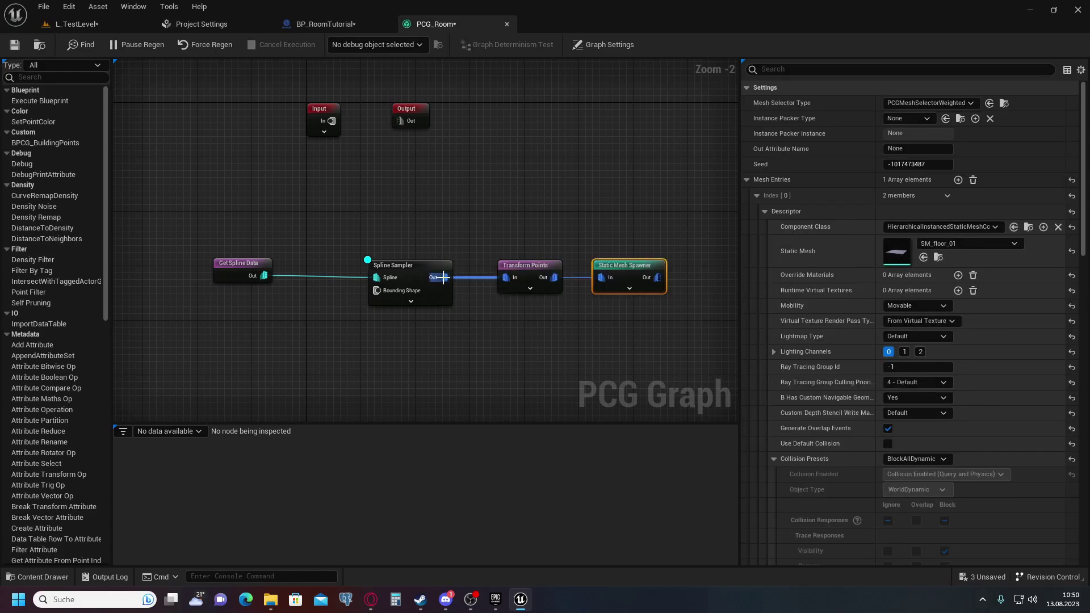
Add a second Transform Points node from the Spline Sampler's output and place it above the floor branch.
drag(445, 277, 537, 94)
text(trans)
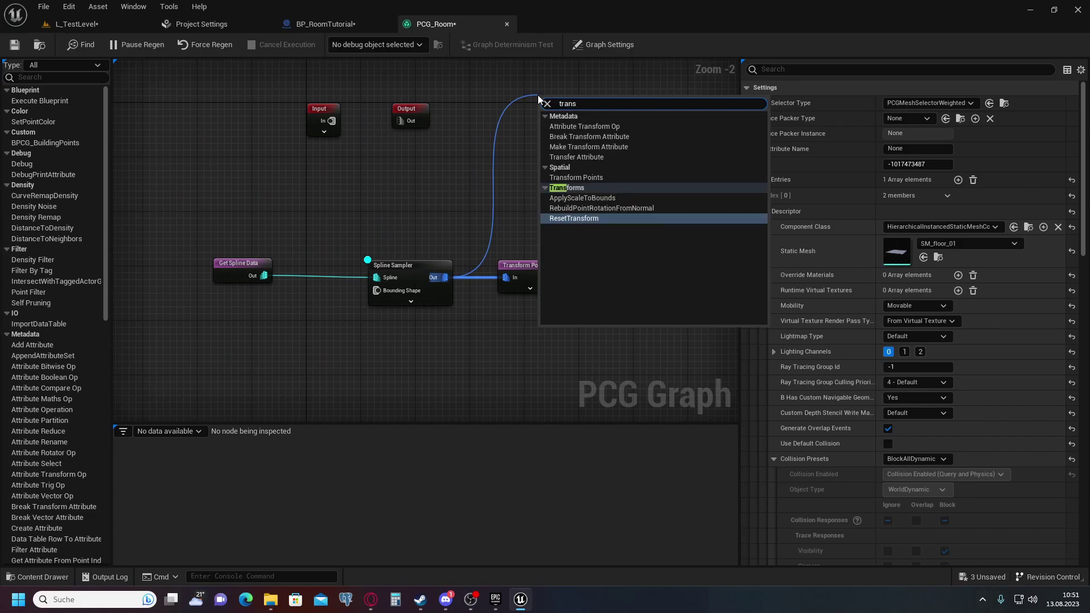
click(563, 179)
right_drag(546, 160, 538, 253)
drag(554, 202, 529, 145)
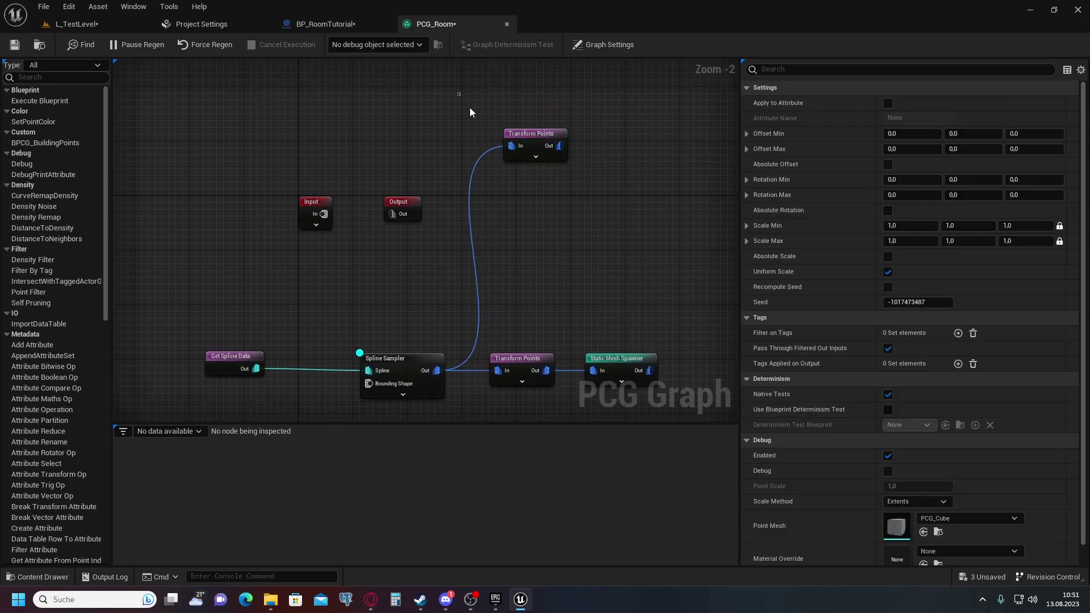
Paste three copies of the new Transform Points node and stack them below it.
click(523, 197)
key(ctrl+v)
drag(550, 205, 536, 183)
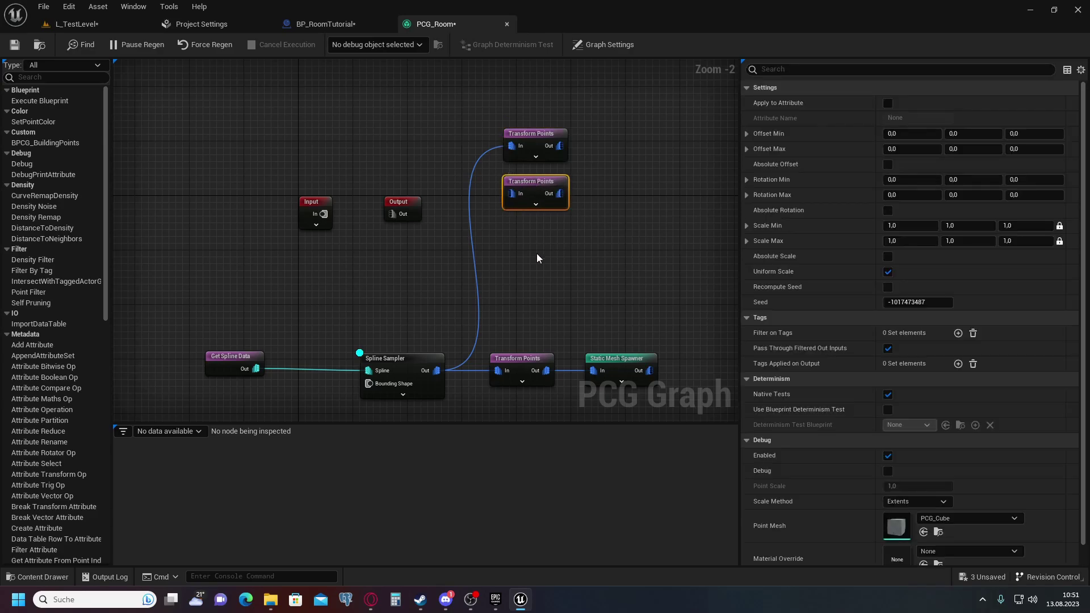
click(523, 239)
key(ctrl+v)
drag(548, 240, 535, 226)
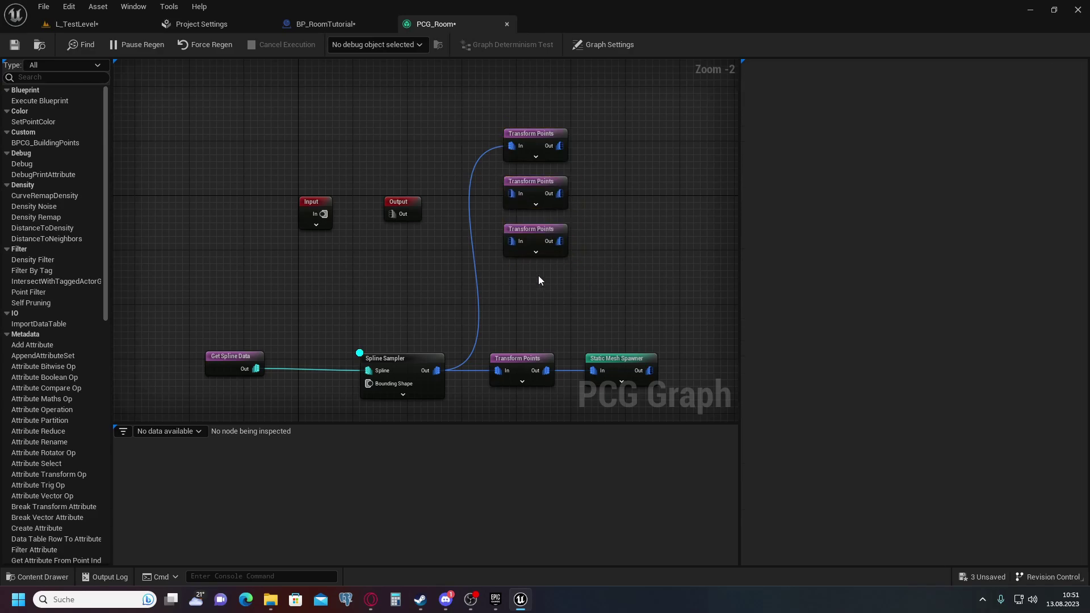
key(ctrl+v)
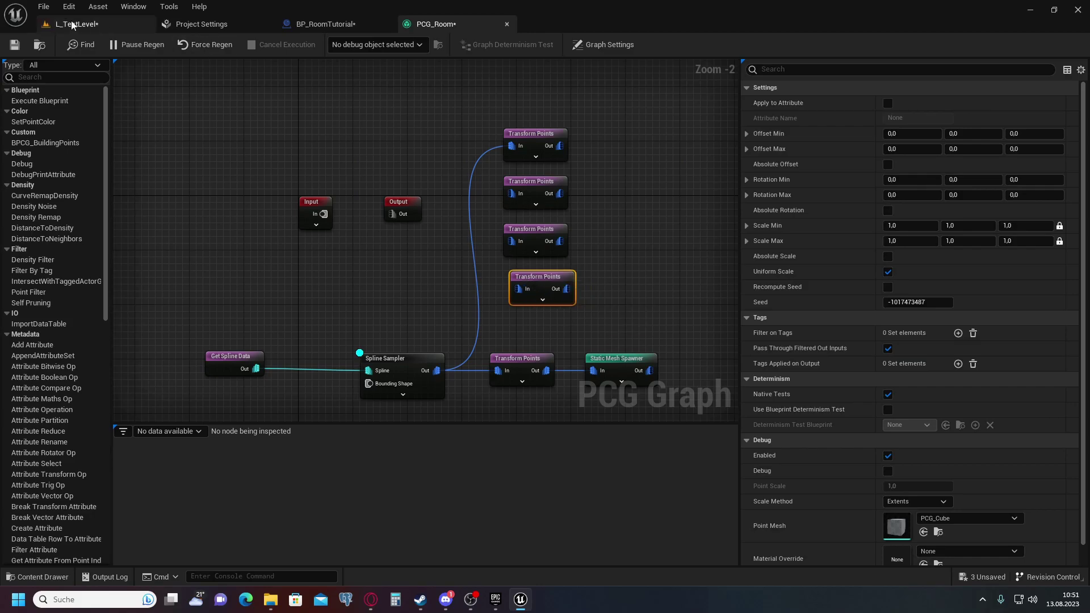
Feed the three copied Transform Points nodes from the Spline Sampler and enable Debug on all four stacked nodes.
click(77, 23)
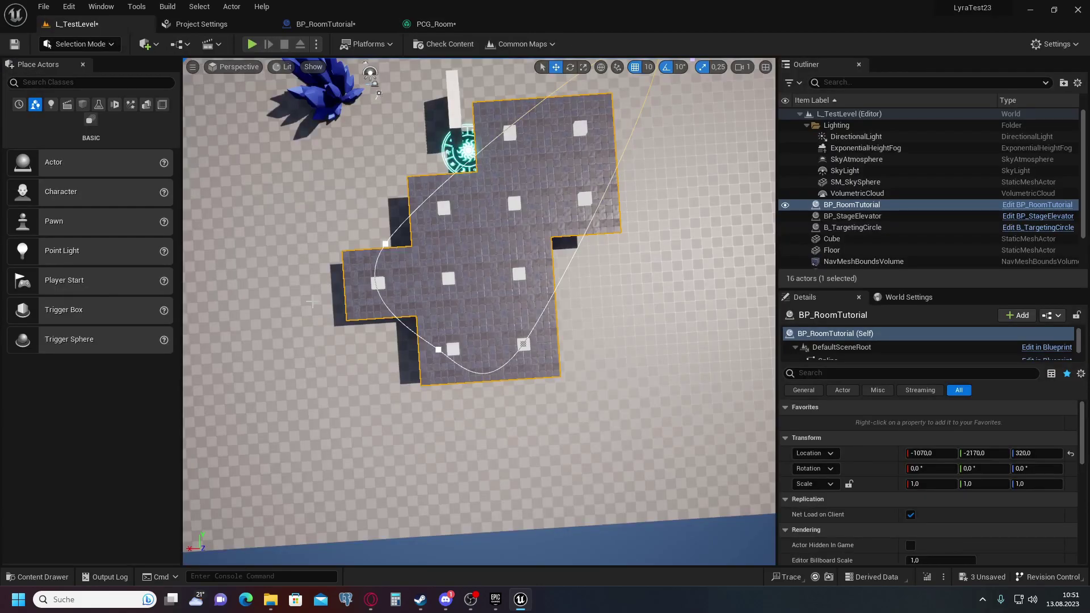
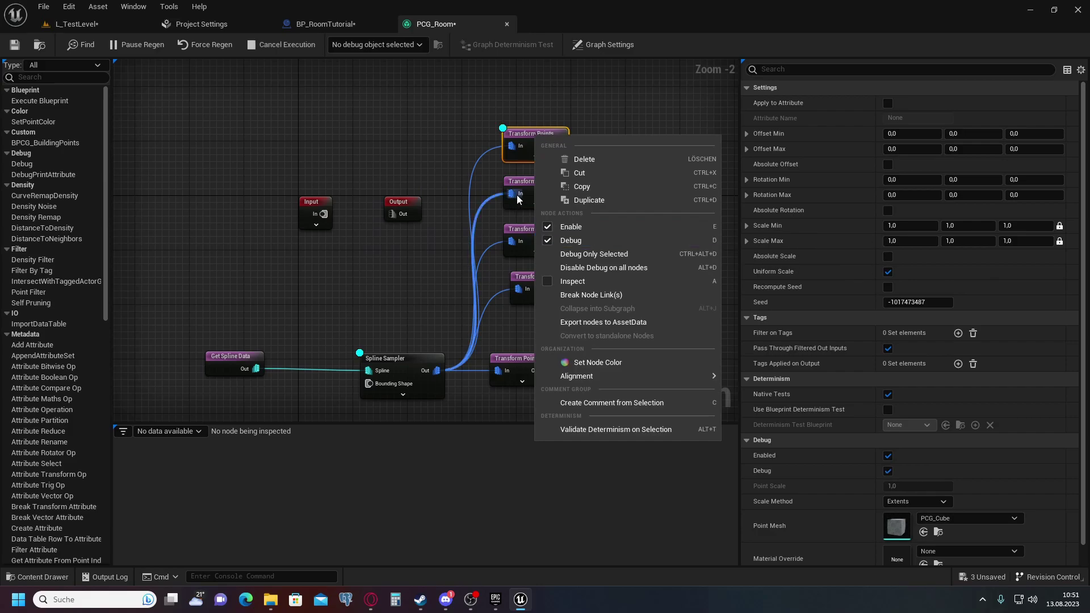
click(536, 363)
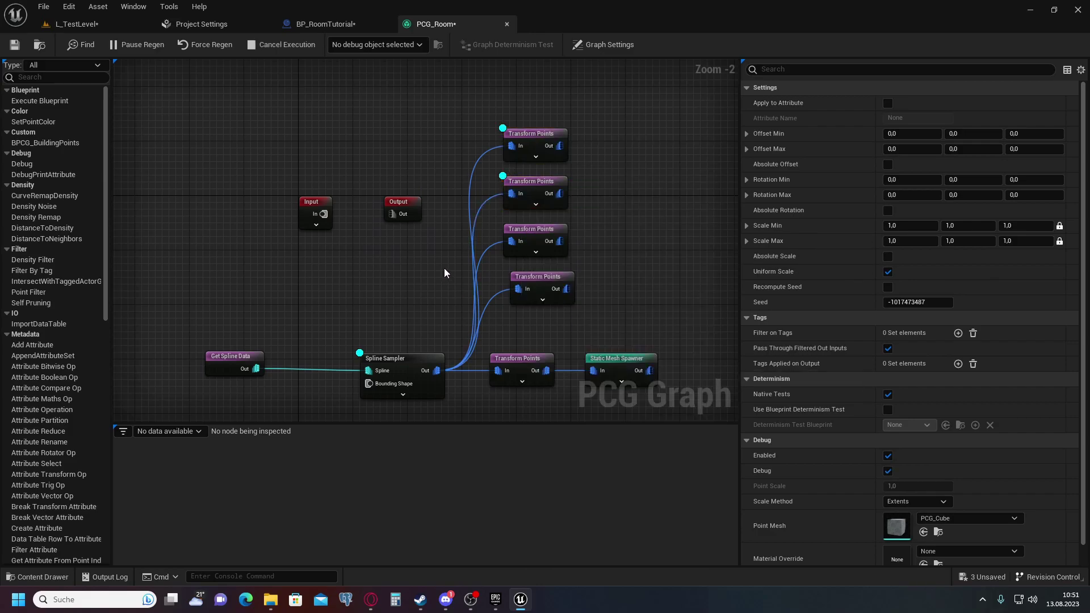
right_click(537, 241)
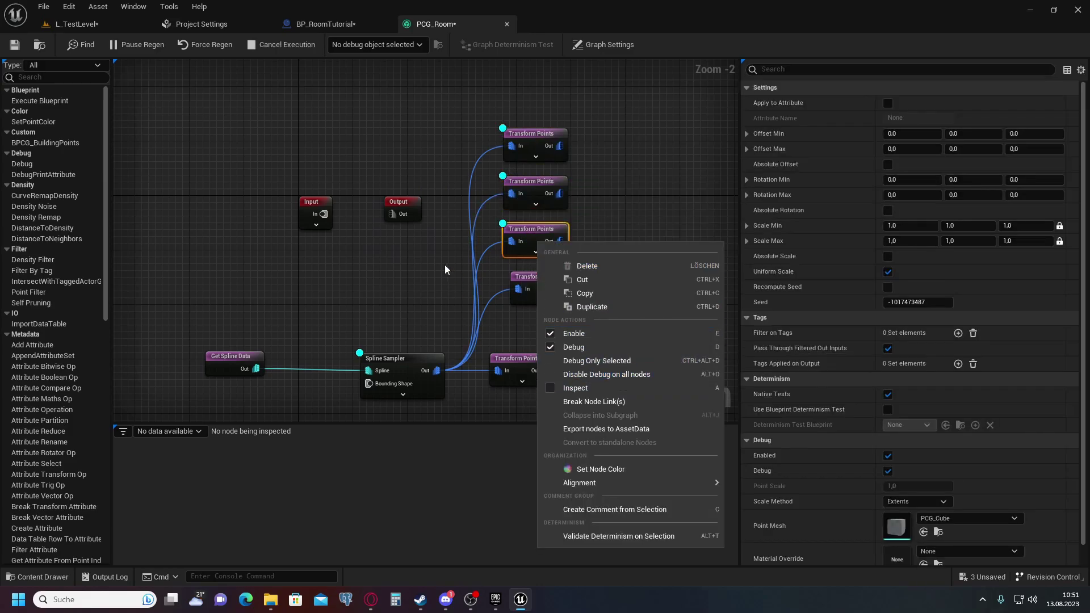
click(551, 348)
right_click(541, 281)
click(557, 385)
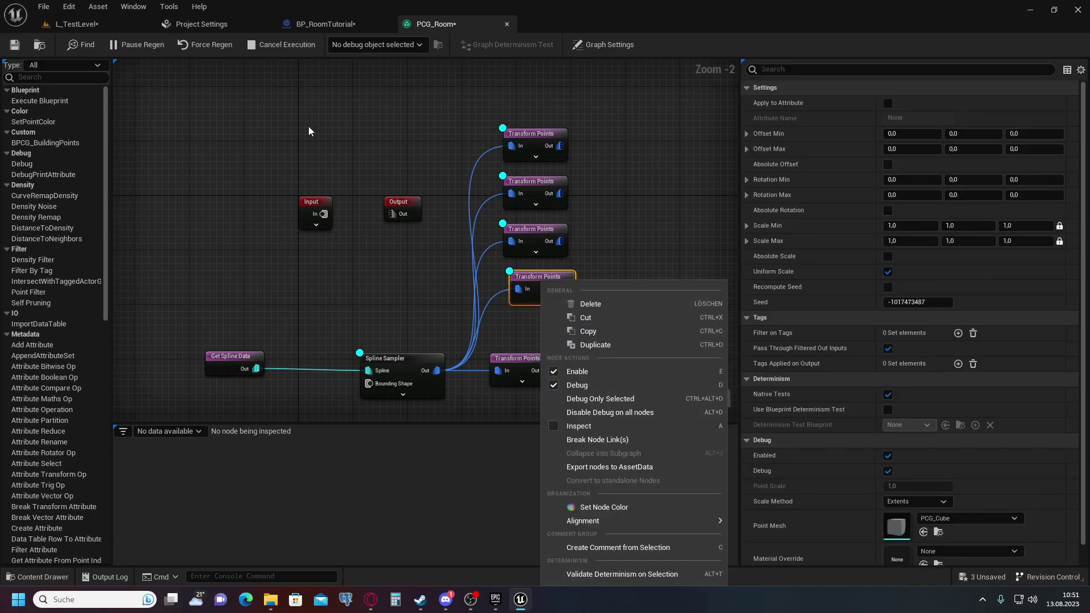
Set Offset Min X and Offset Max X to 300 on the topmost Transform Points node and check its points in L_TestLevel.
click(536, 133)
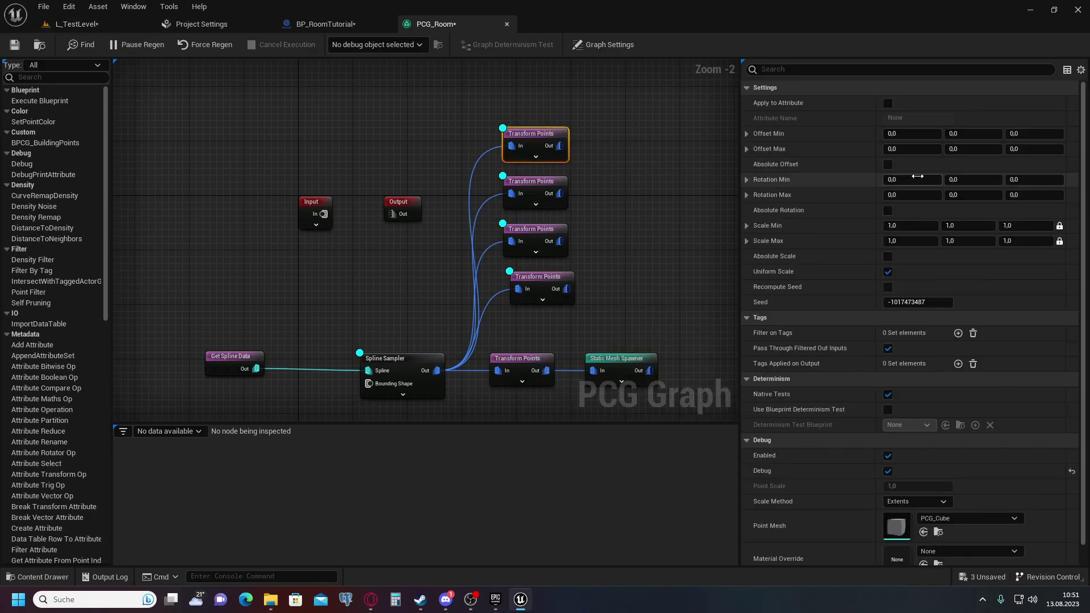
click(908, 136)
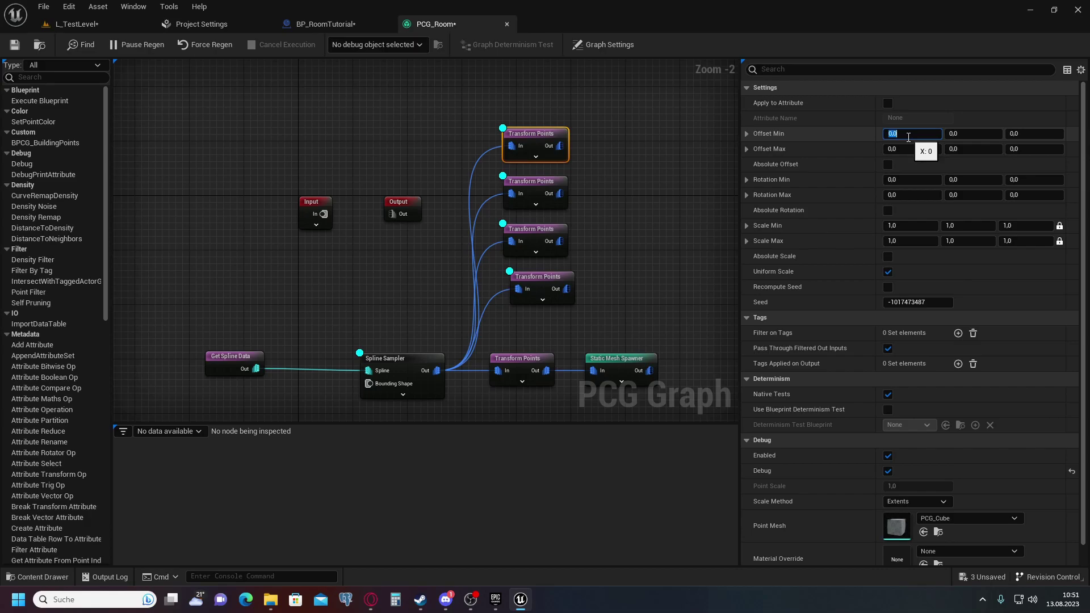
text(300)
click(904, 149)
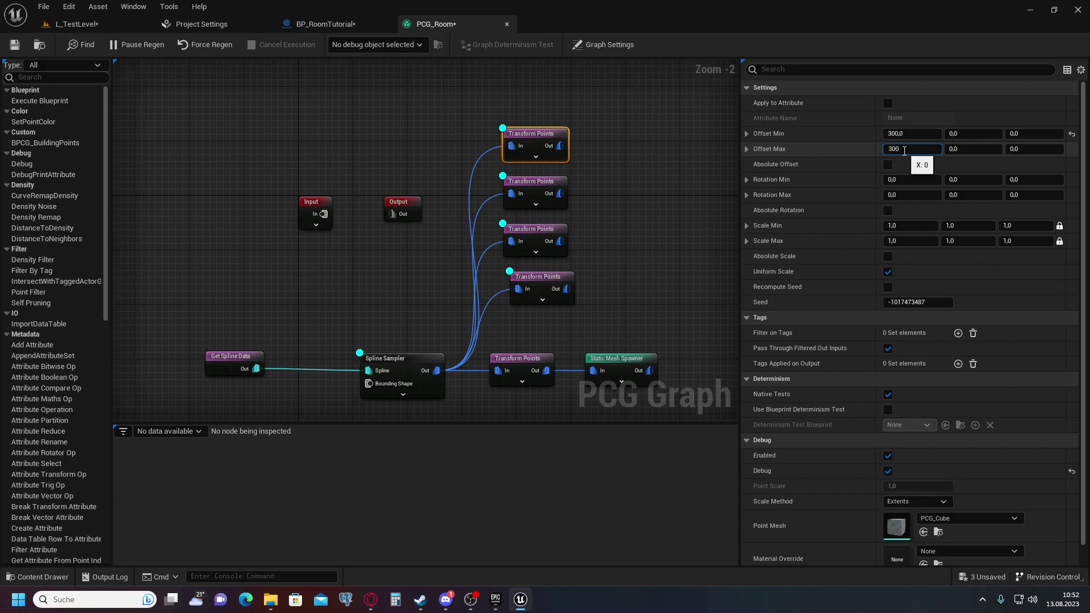
click(139, 26)
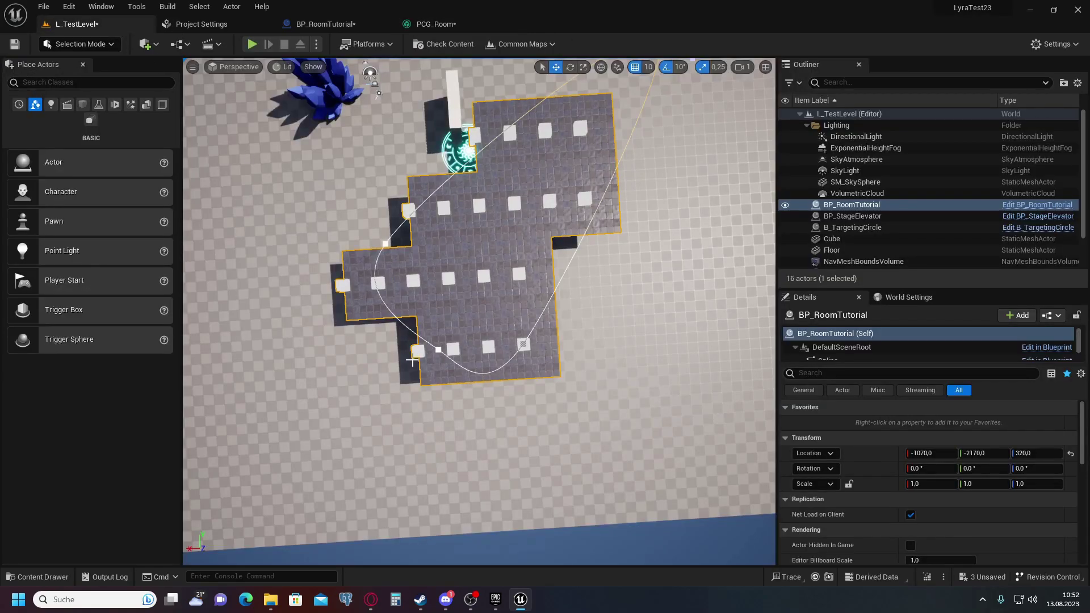
Set Offset Min X and Offset Max X to -300 on the second stacked Transform Points node and check the points in L_TestLevel.
click(281, 26)
click(434, 23)
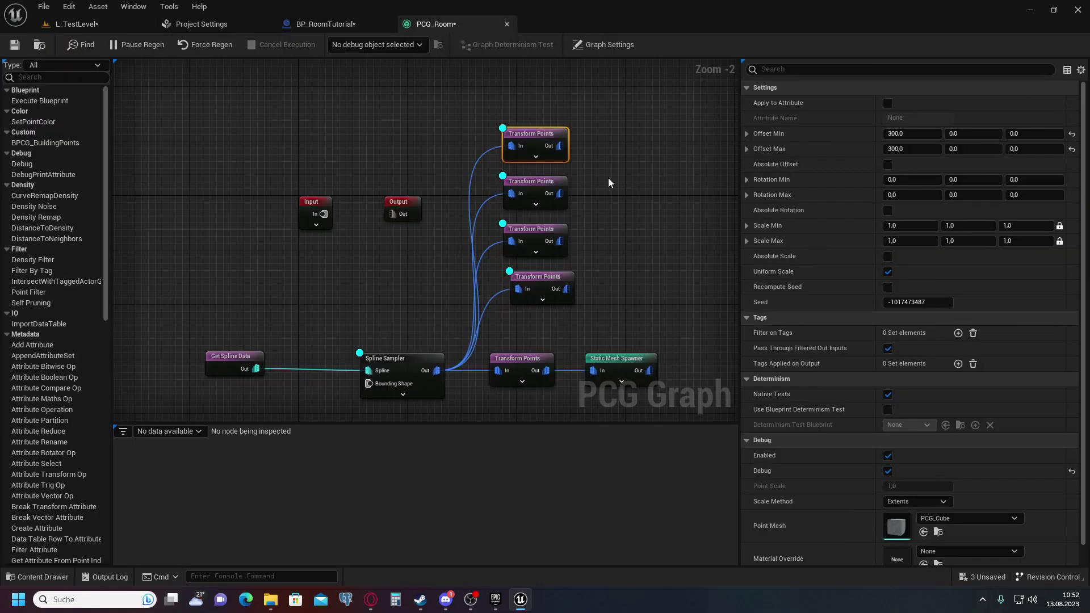
click(530, 177)
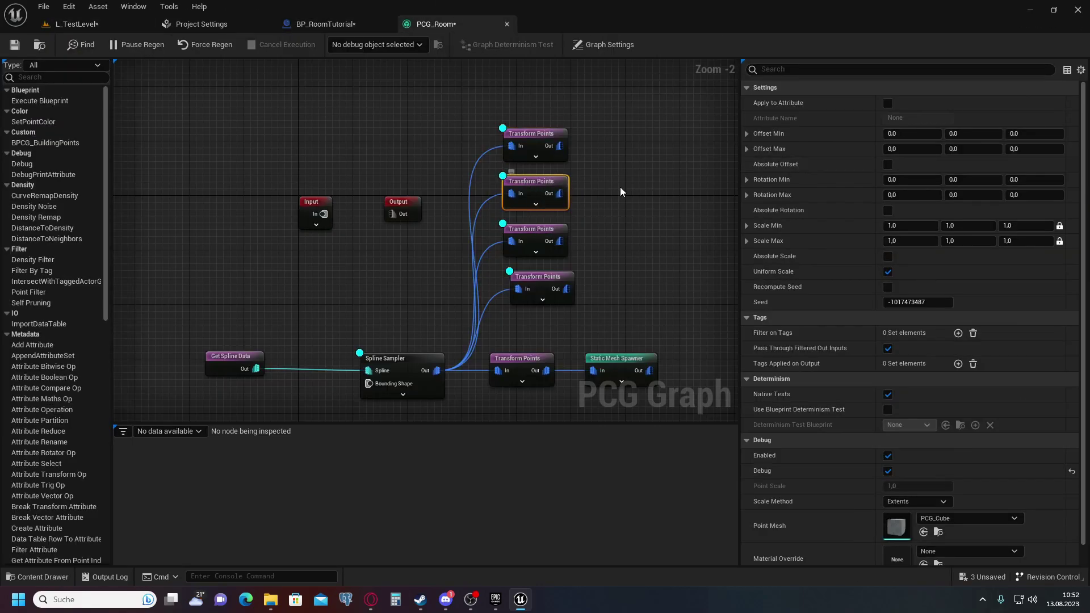
click(920, 134)
text(-300)
click(912, 149)
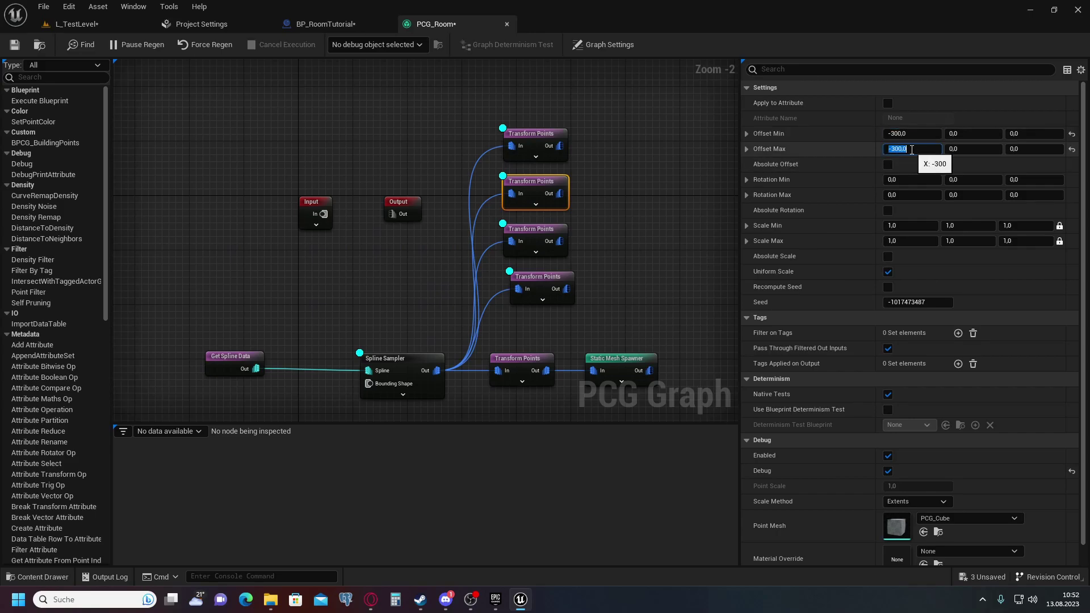
click(326, 25)
click(75, 24)
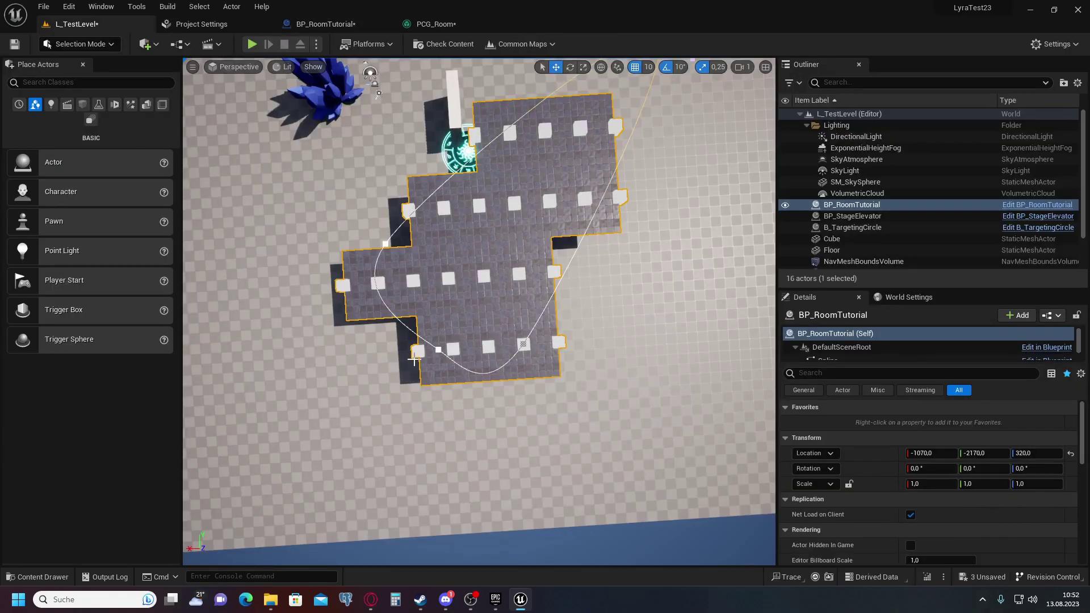
On the third stacked Transform Points node, set Offset Min Y to 300 and Offset Max Y to -300, and check the points in L_TestLevel.
click(434, 25)
click(533, 232)
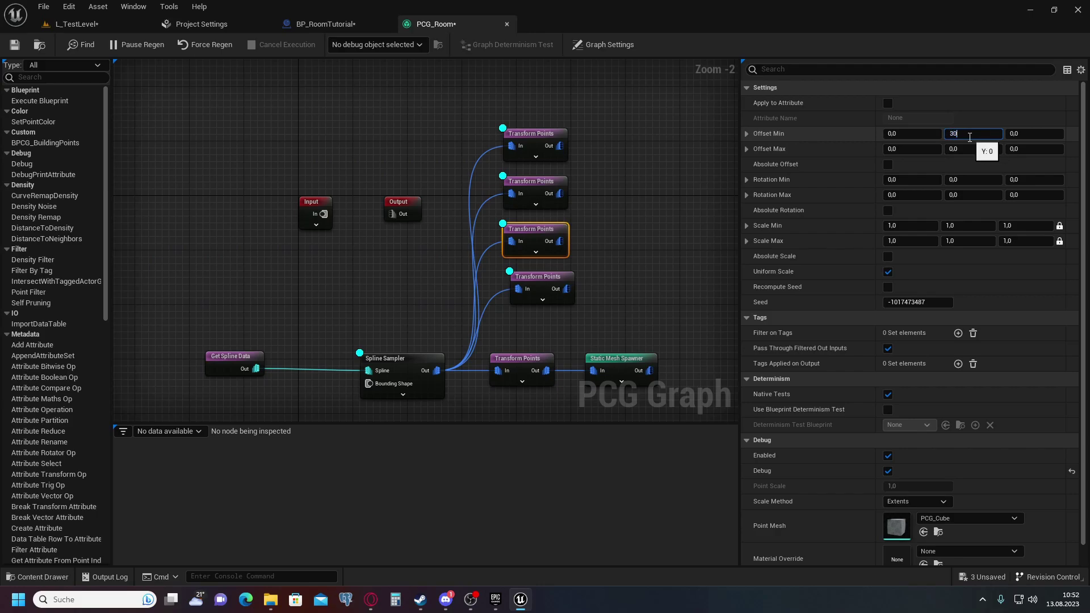
click(970, 136)
text(300)
click(964, 149)
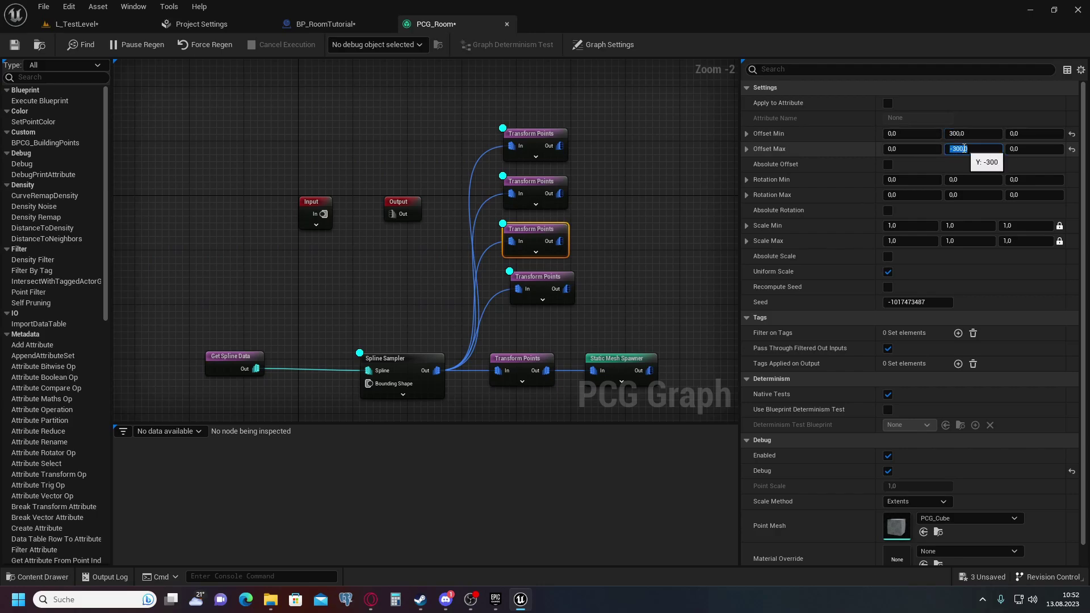
click(66, 25)
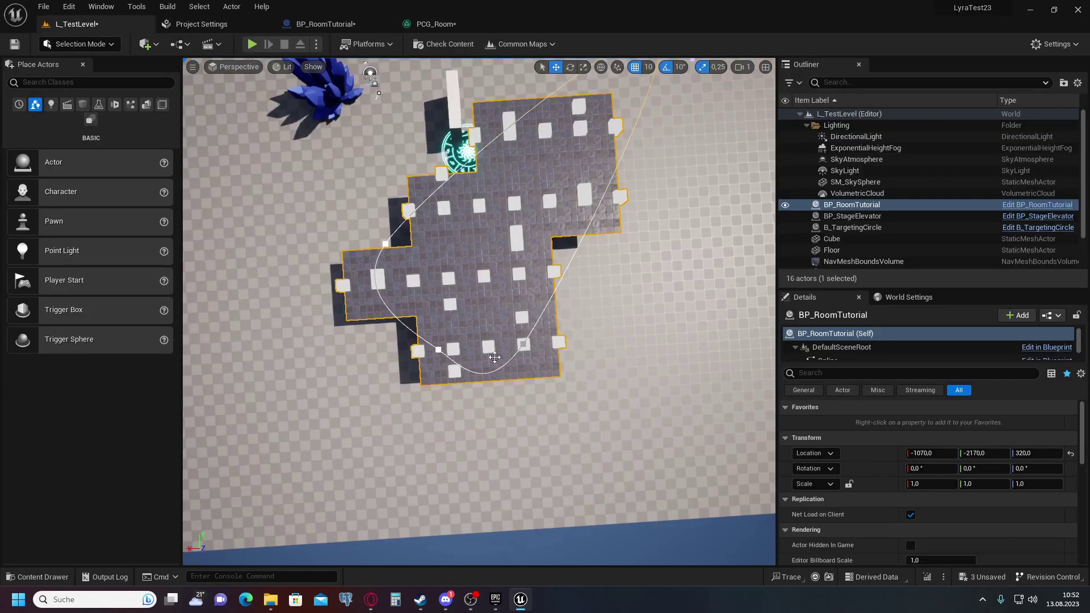
Set Offset Max Y to 300 on the third stacked Transform Points node in PCG_Room.
click(435, 19)
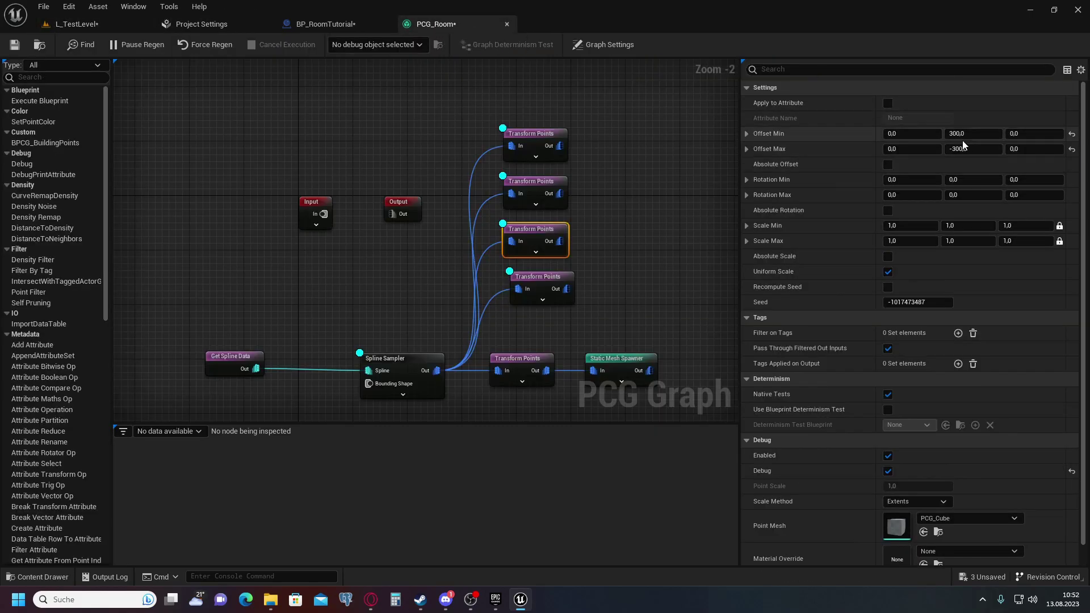
click(951, 135)
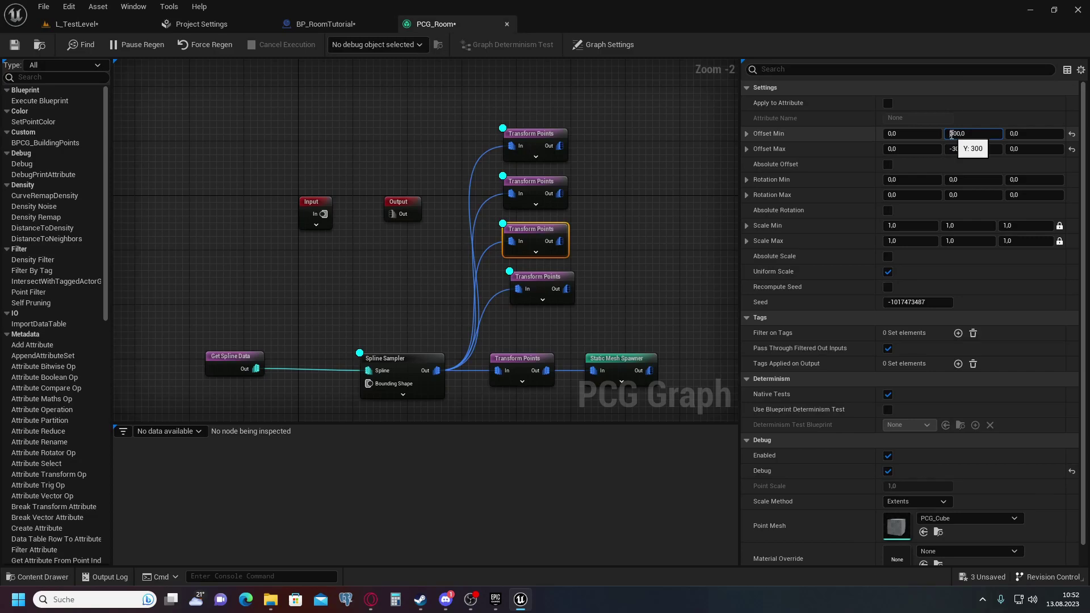
click(971, 150)
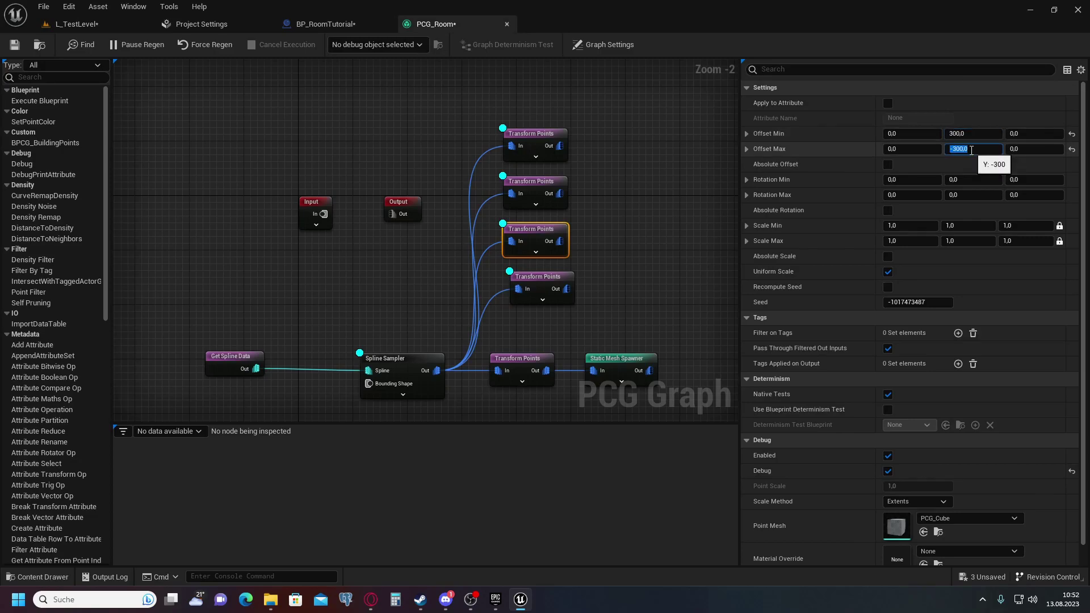
text(300)
Set Offset Min Y and Offset Max Y to -300 on the fourth stacked Transform Points node and check the points in L_TestLevel.
click(536, 280)
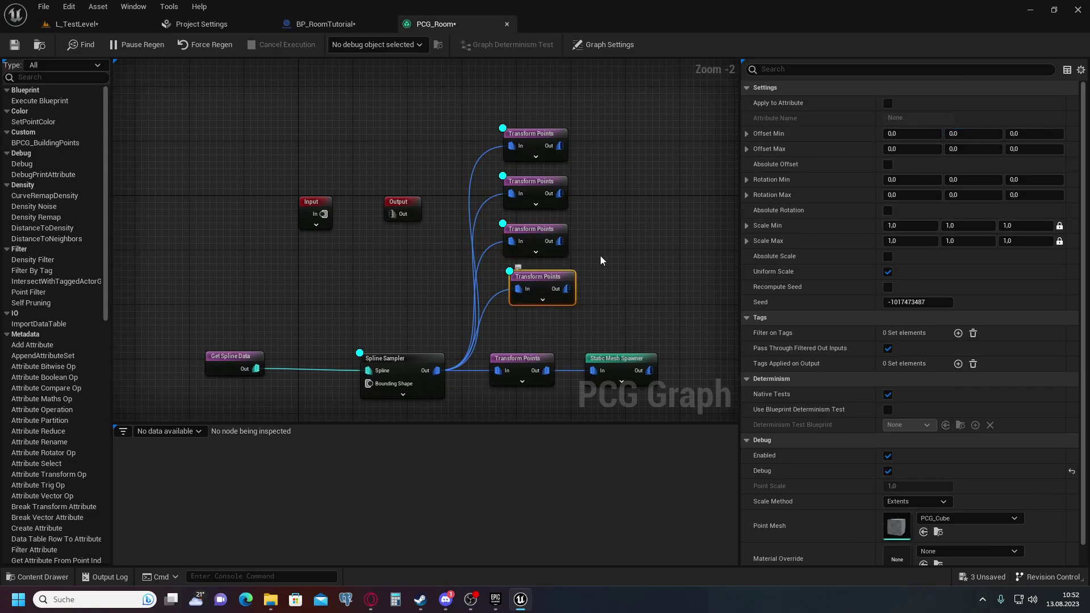
click(985, 132)
text(-300)
click(974, 151)
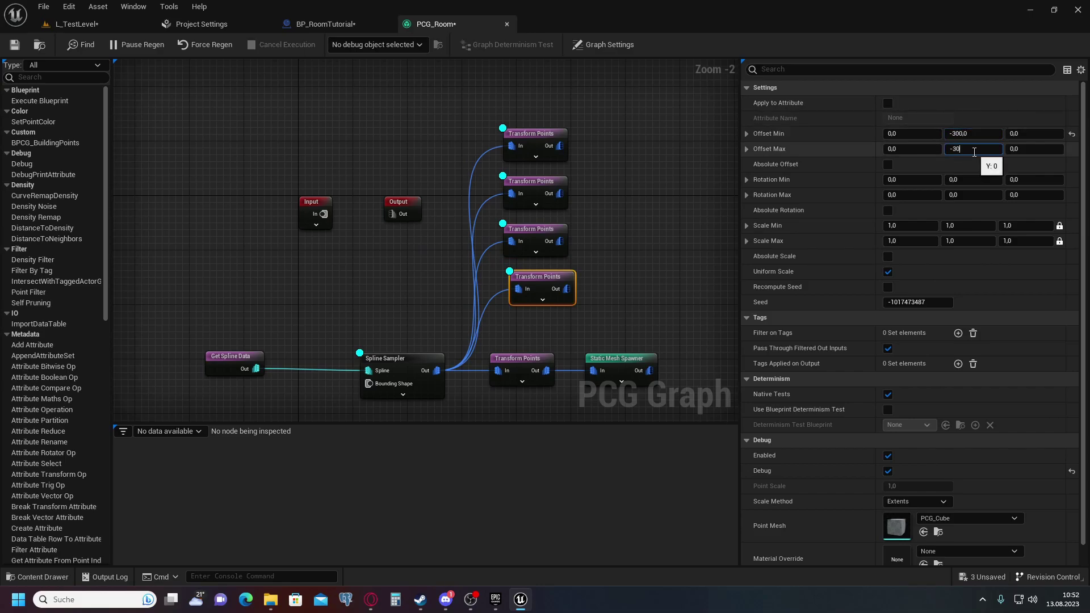
click(531, 134)
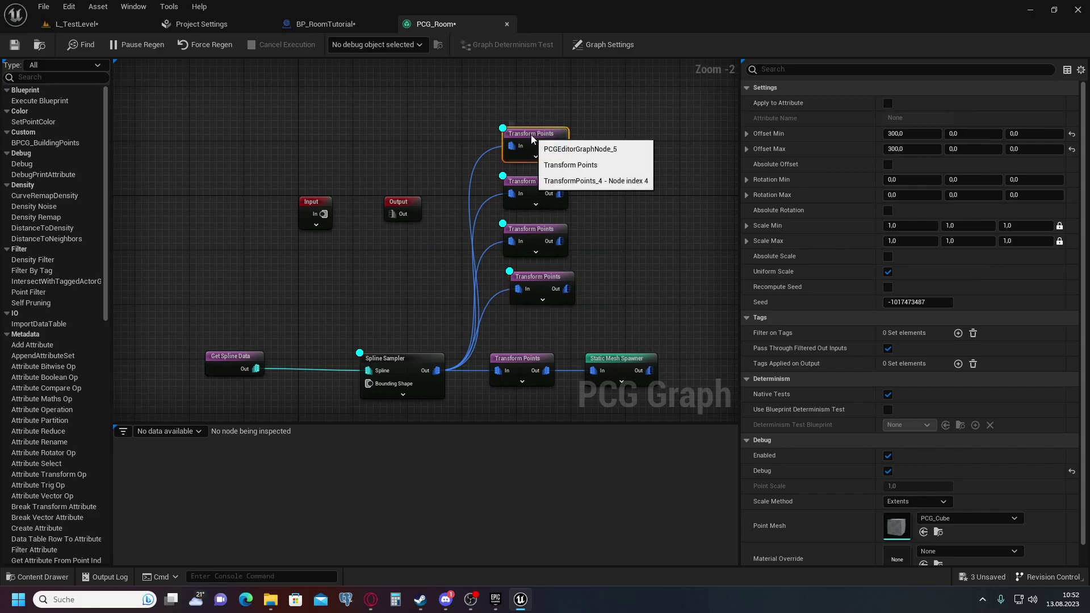
click(534, 179)
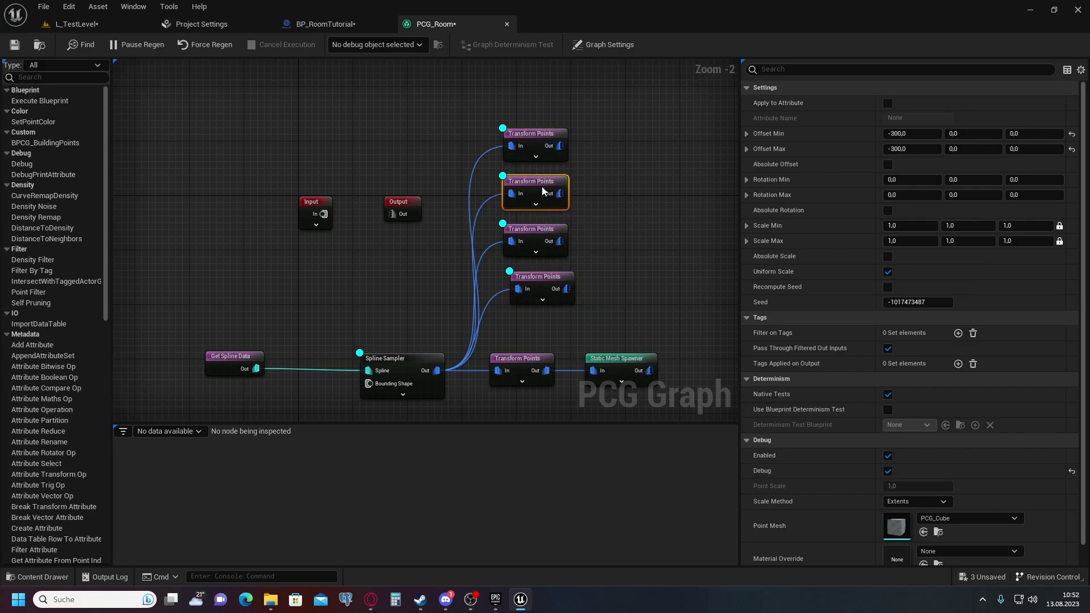
click(530, 230)
click(538, 279)
click(110, 28)
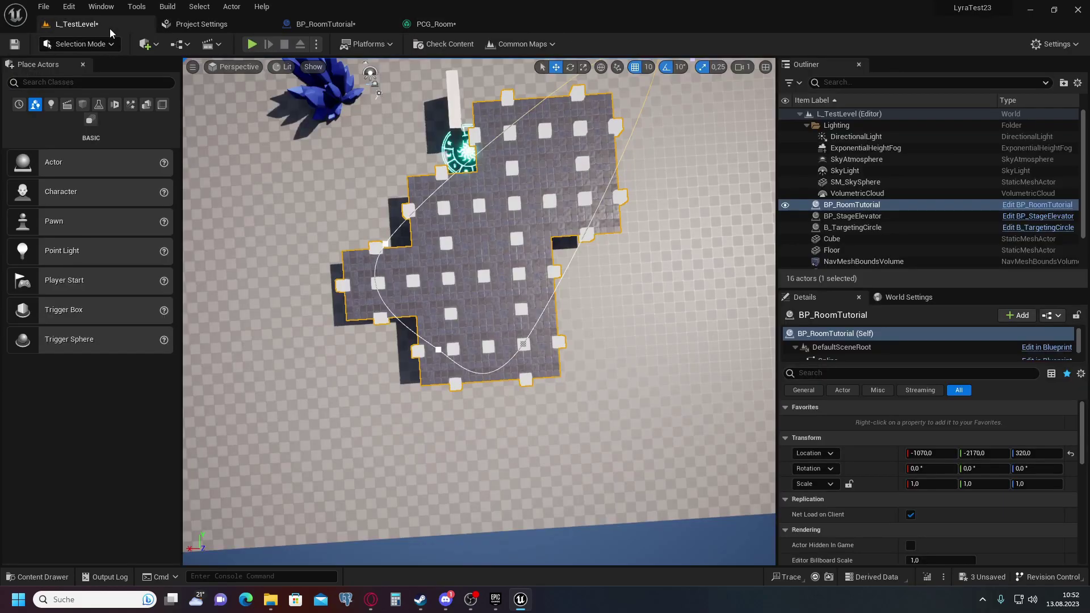
mouse_move(479, 312)
right_down()
mouse_move(409, 312)
mouse_move(533, 312)
mouse_move(477, 301)
mouse_move(492, 307)
right_up()
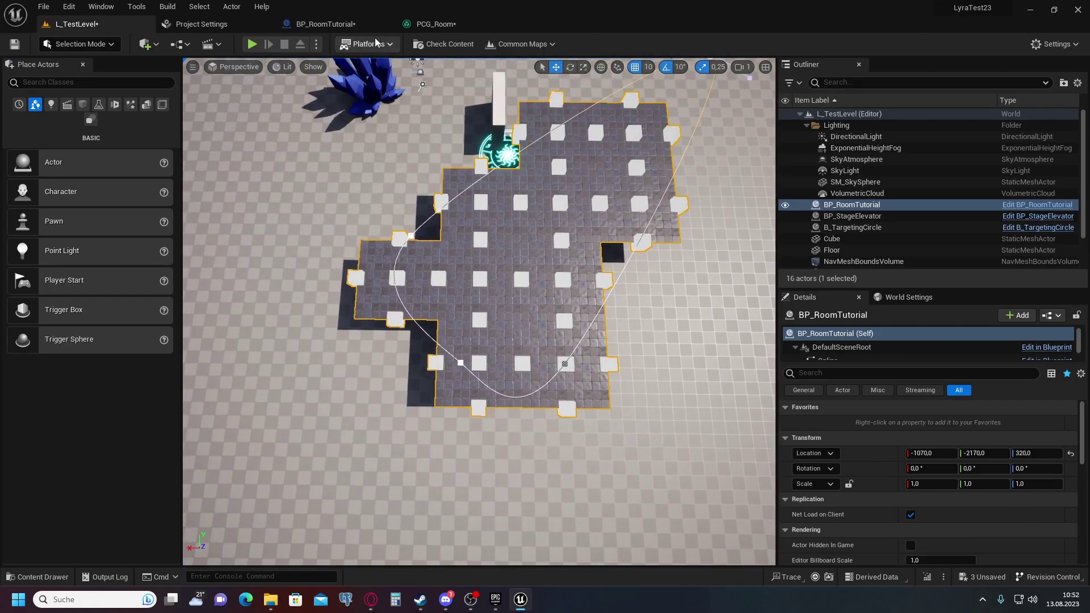
Disable Debug on the Spline Sampler in PCG_Room and examine the remaining edge points in L_TestLevel.
click(465, 27)
right_click(407, 360)
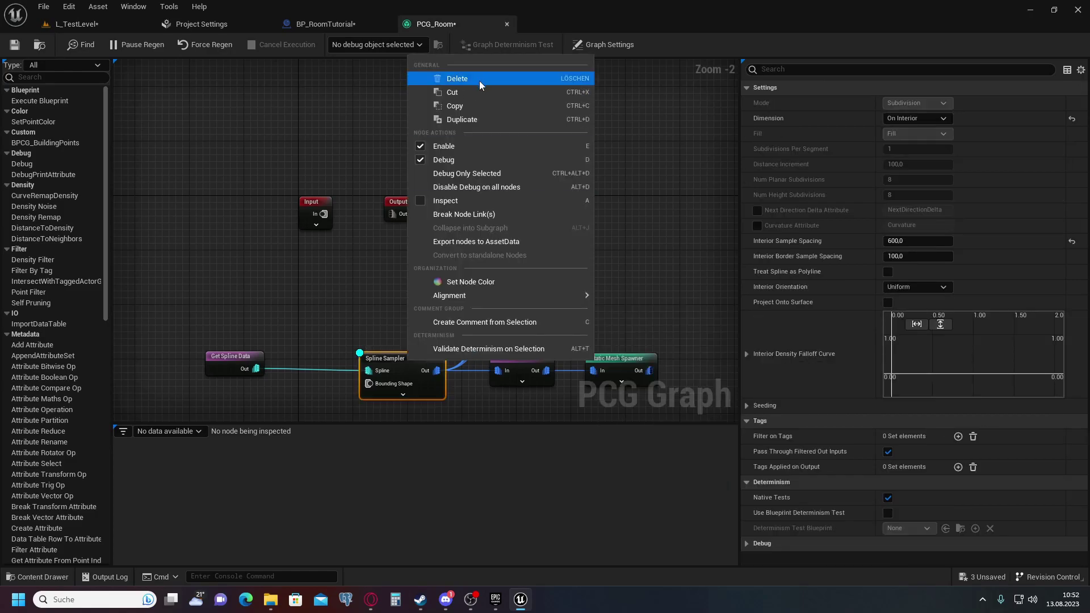
click(424, 161)
click(76, 24)
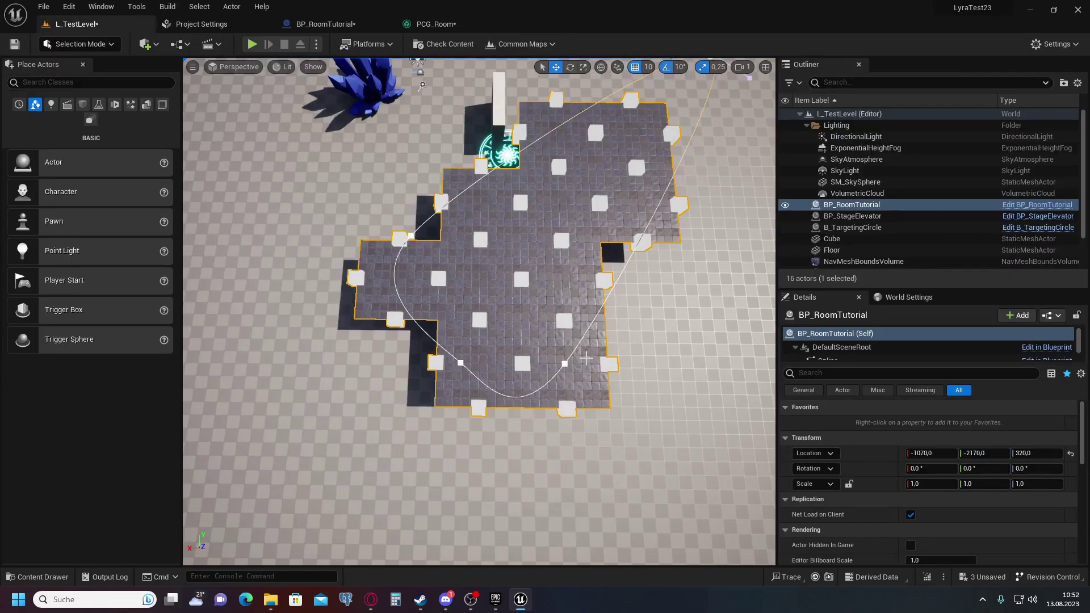
right_drag(497, 310, 605, 277)
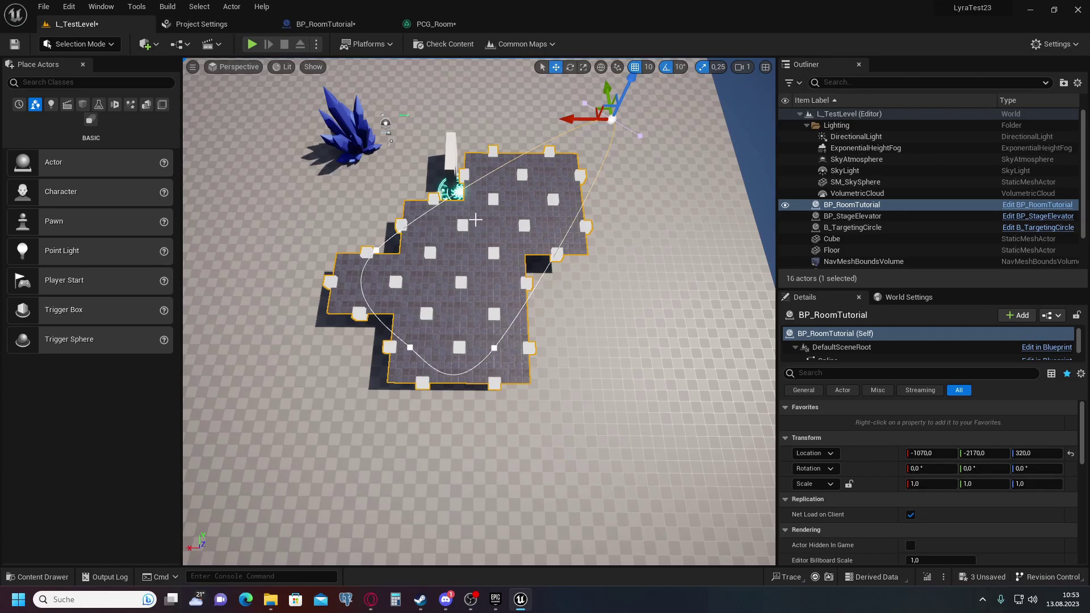
right_drag(476, 219, 475, 248)
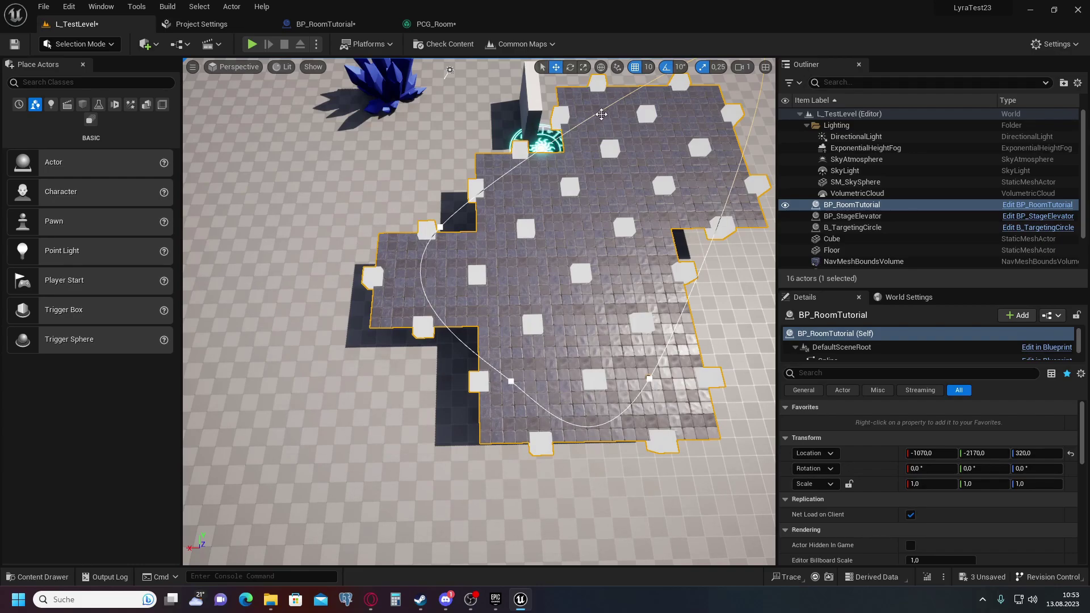
key(f)
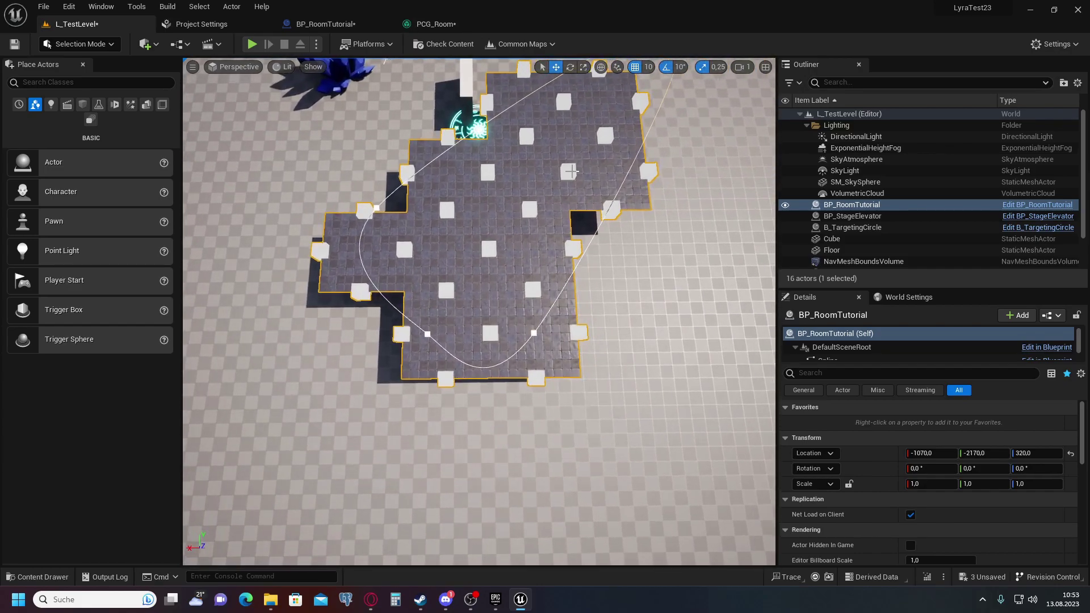
Add a Difference node in PCG_Room with the topmost Transform Points node as Source and the second one as Differences.
click(441, 26)
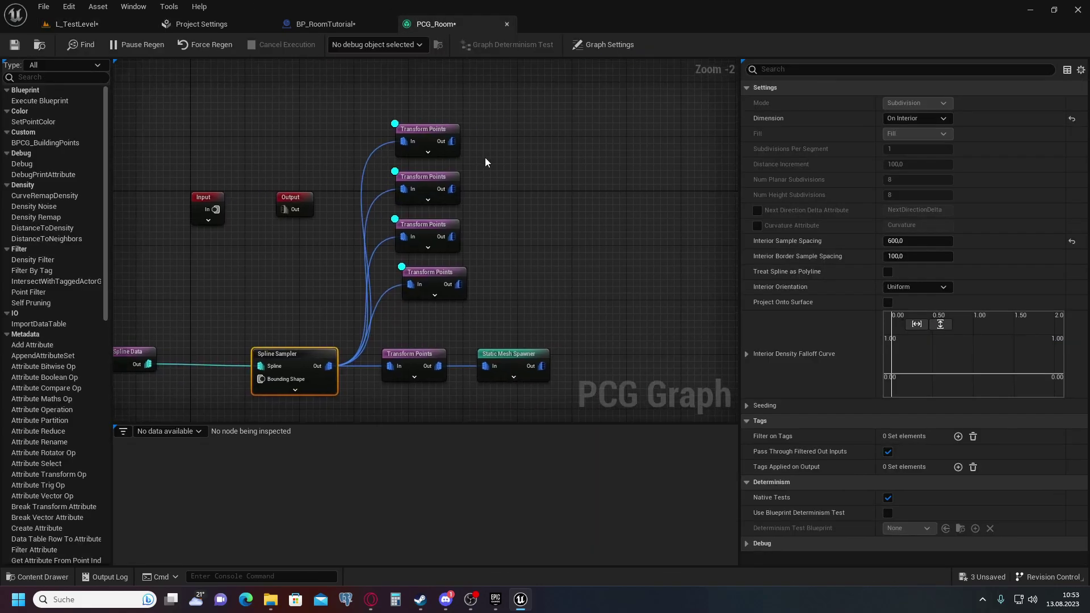
drag(453, 141, 589, 137)
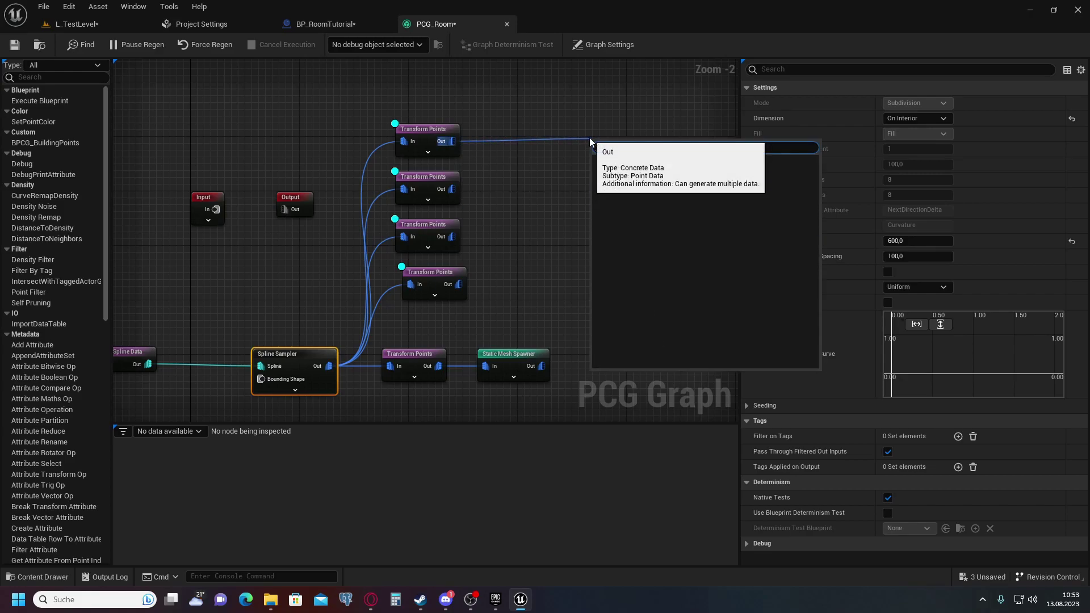
text(diif)
key(BackSpace)
key(BackSpace)
text(ff)
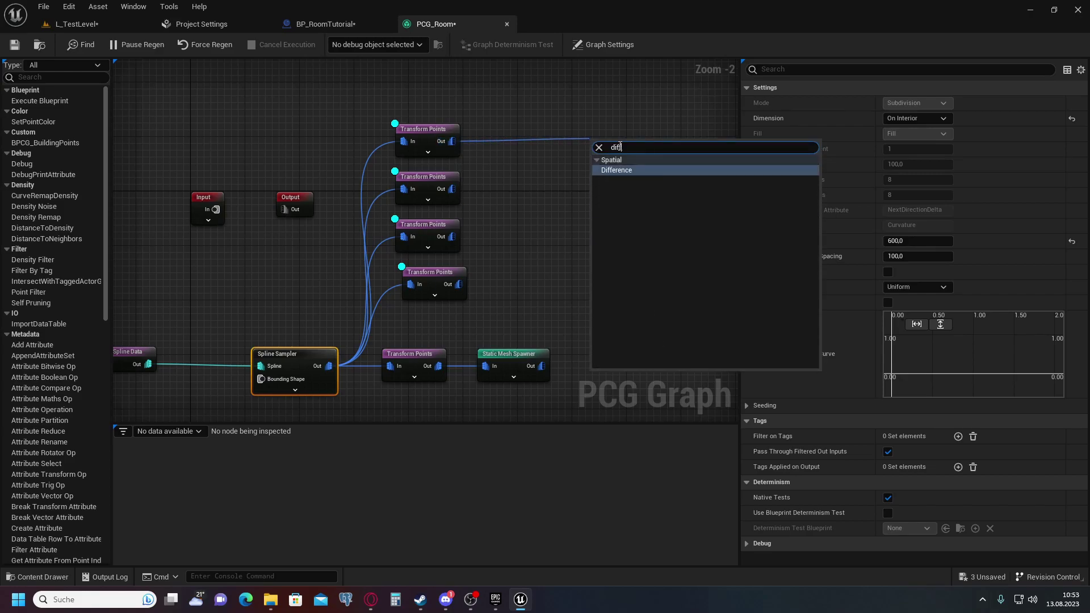
click(610, 172)
drag(453, 188, 574, 154)
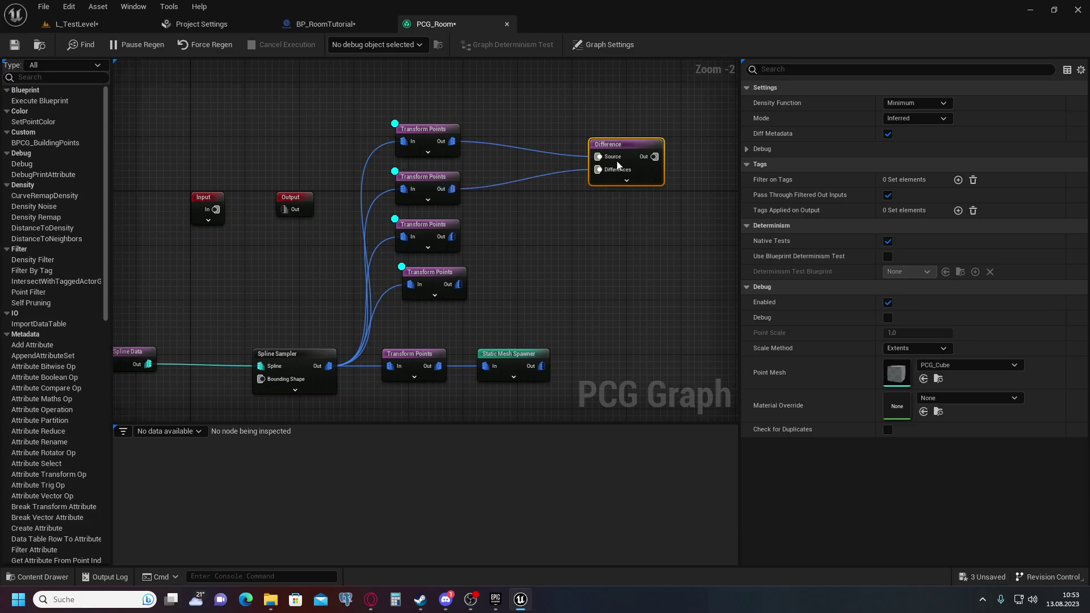
Disable Debug on all four stacked Transform Points nodes.
right_click(422, 136)
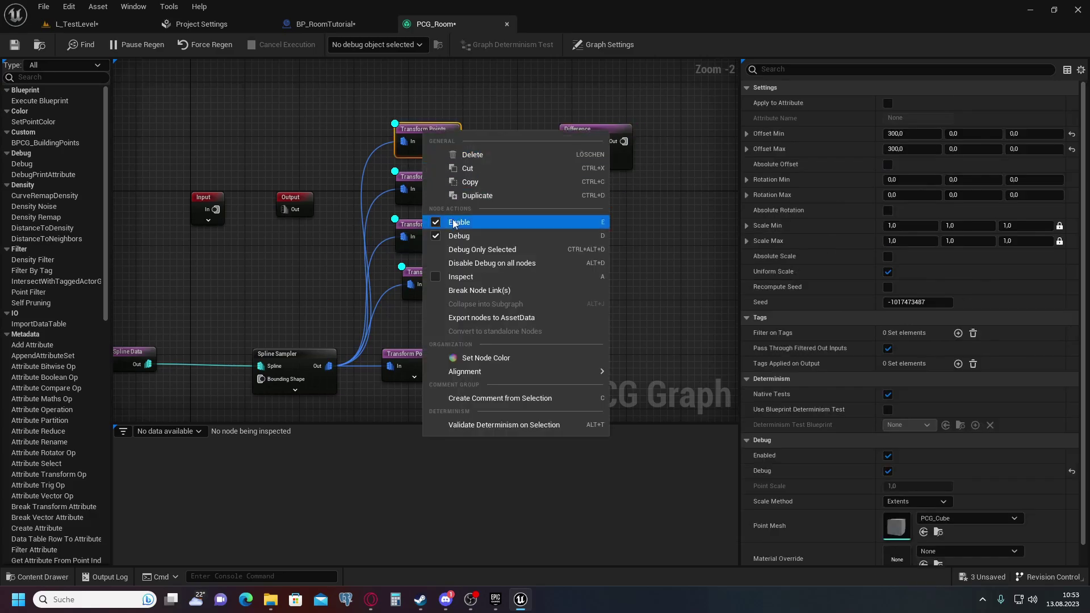
click(444, 235)
right_click(436, 192)
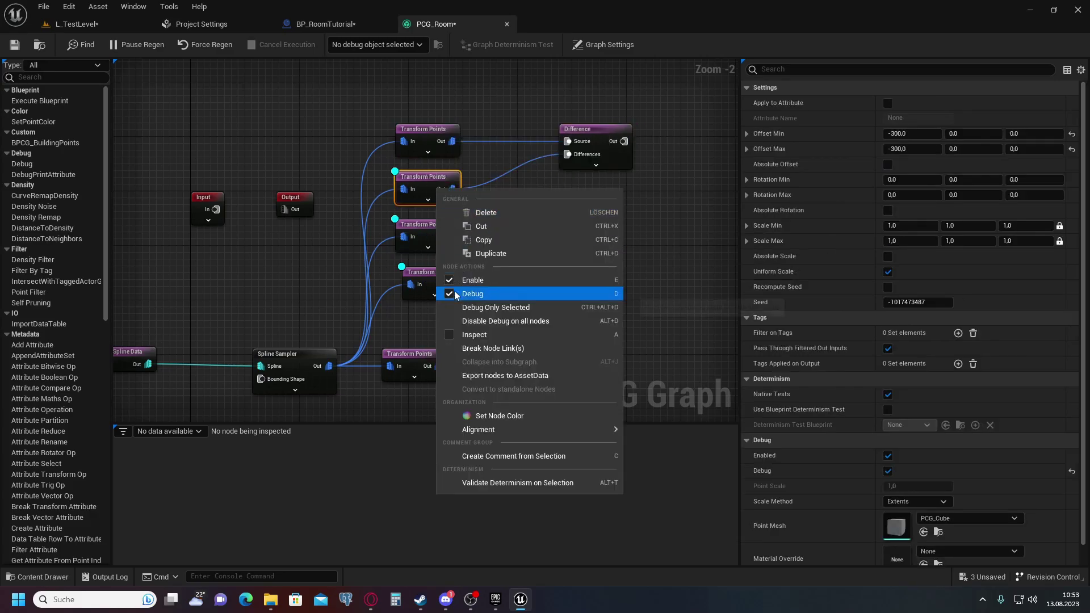
right_click(417, 231)
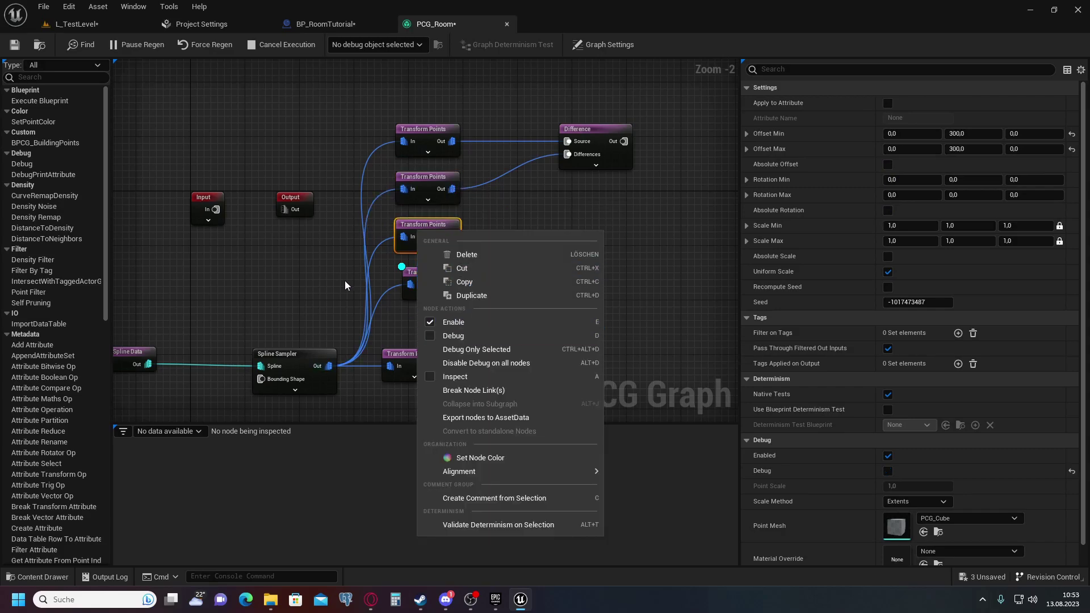
click(423, 278)
right_click(430, 281)
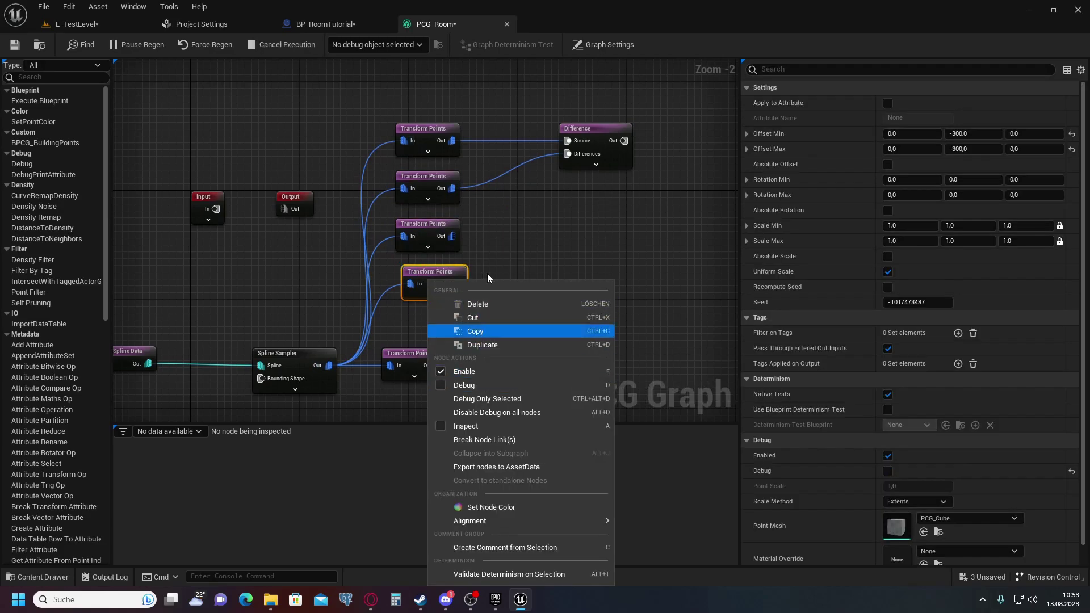
click(488, 247)
Enable Debug on the Difference node and check its points in L_TestLevel.
right_click(592, 145)
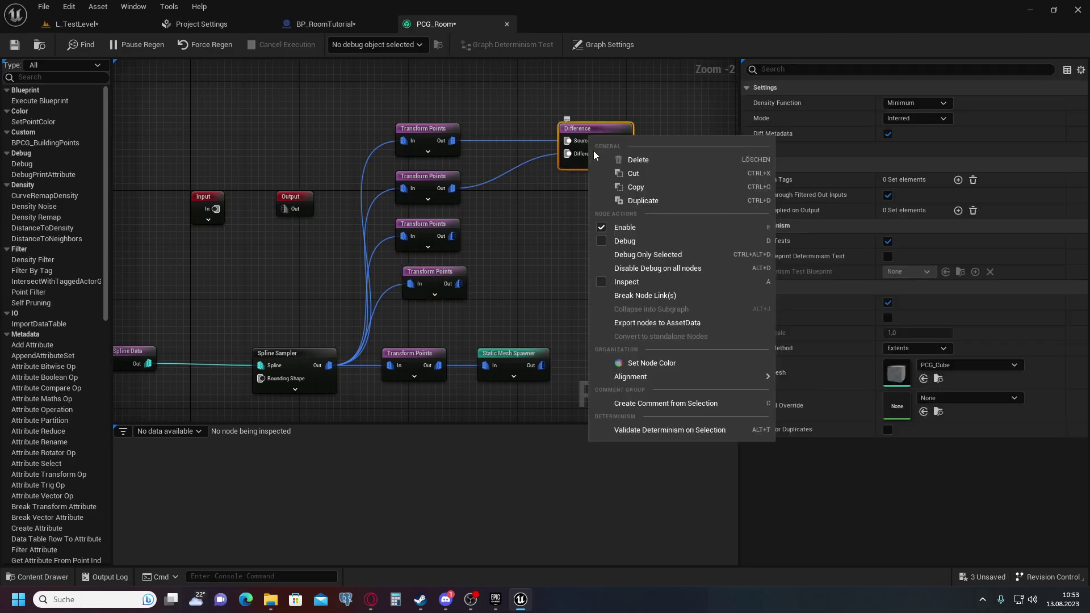
click(598, 245)
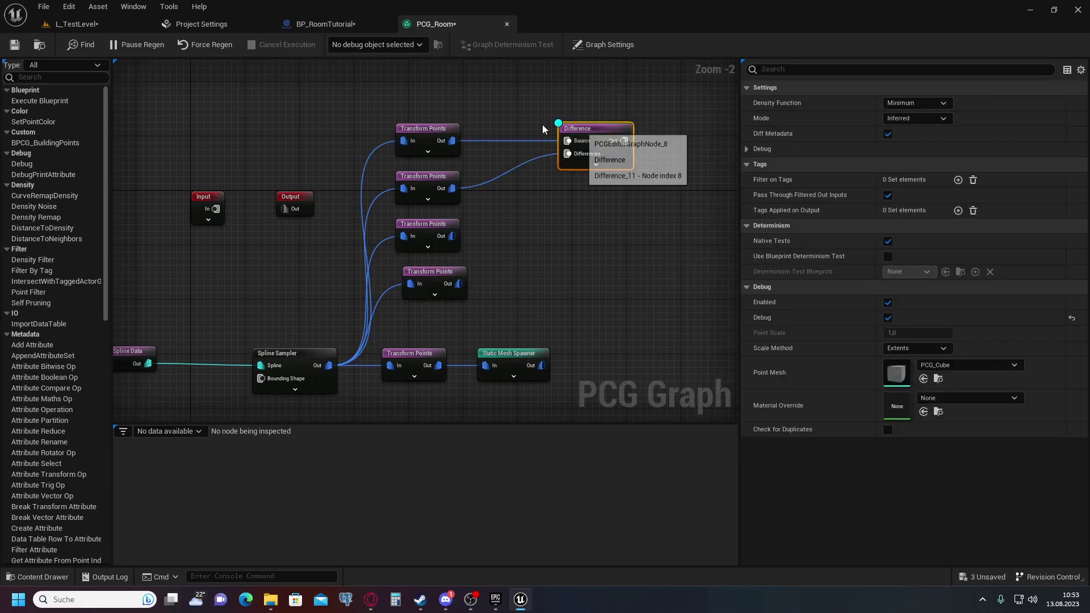
click(77, 24)
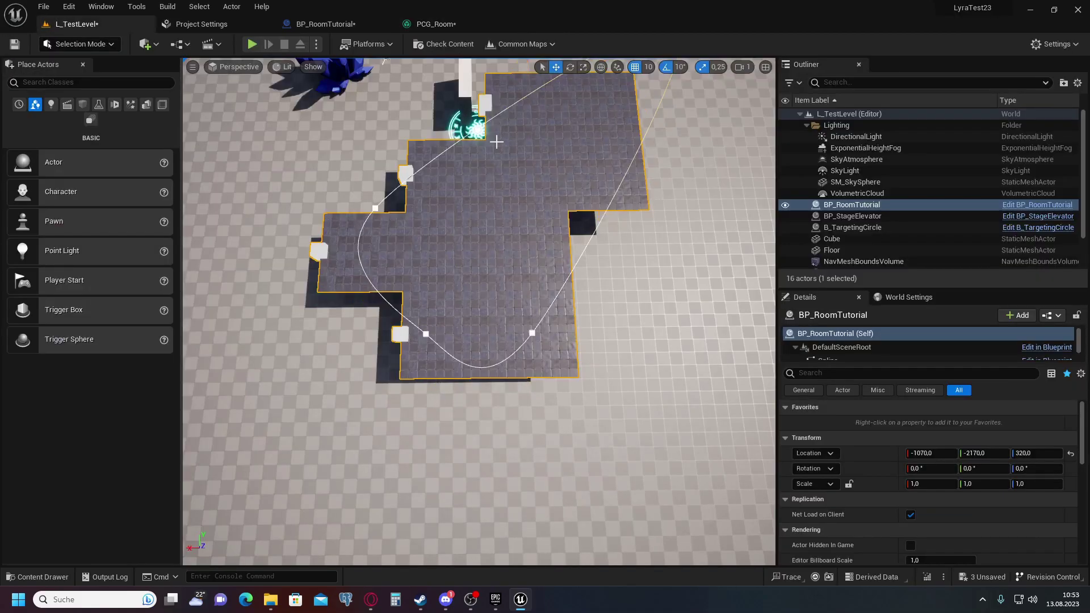
right_drag(502, 297, 501, 268)
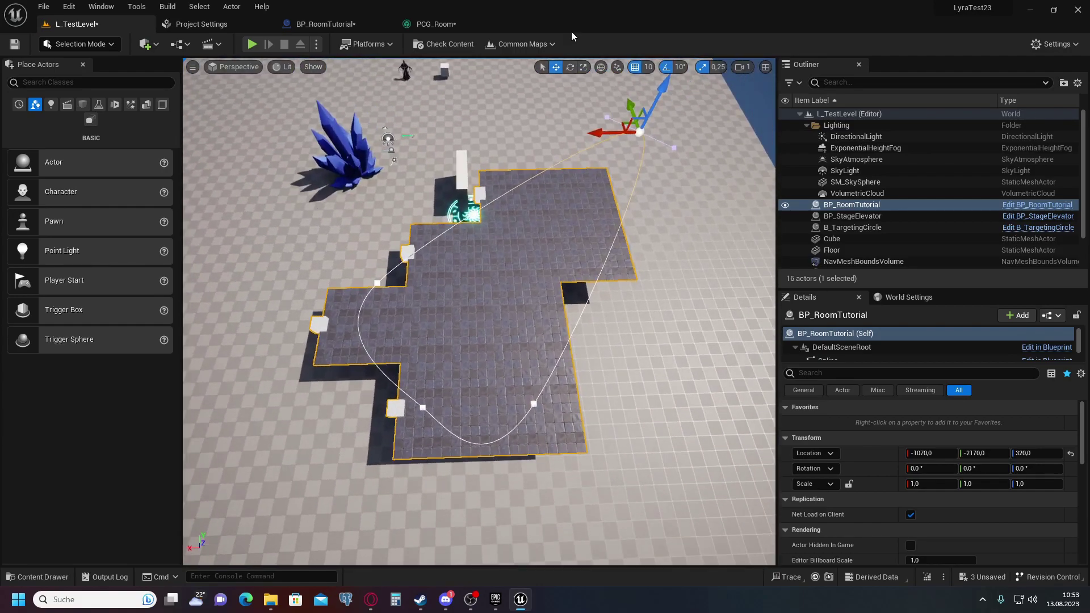
Make three copies of the Difference node in PCG_Room and stack them beneath the original.
click(436, 24)
drag(603, 128, 596, 108)
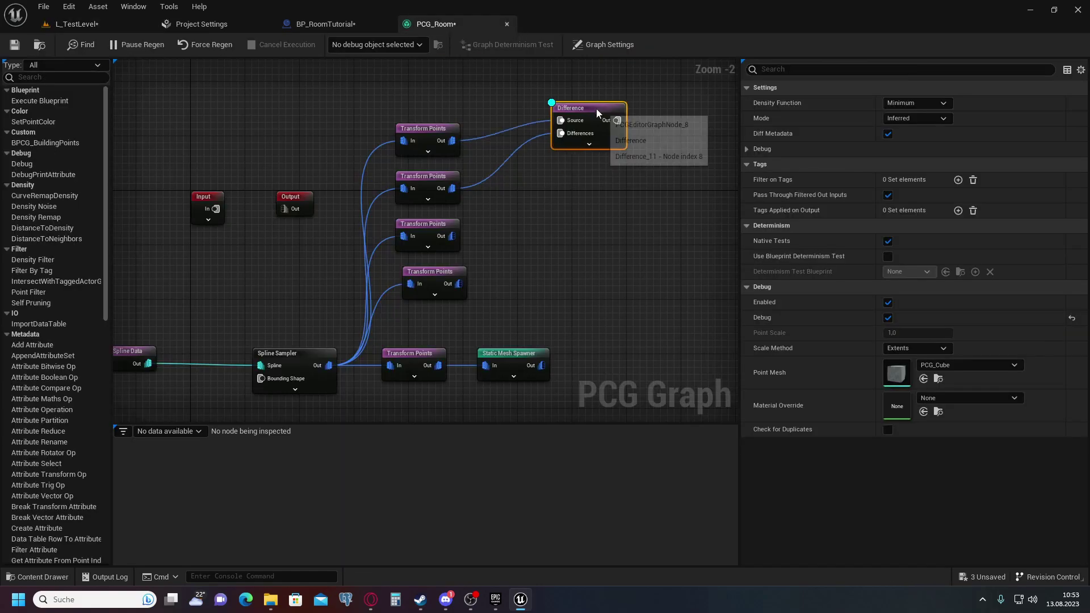
drag(666, 165, 664, 165)
key(ctrl+c)
key(ctrl+v)
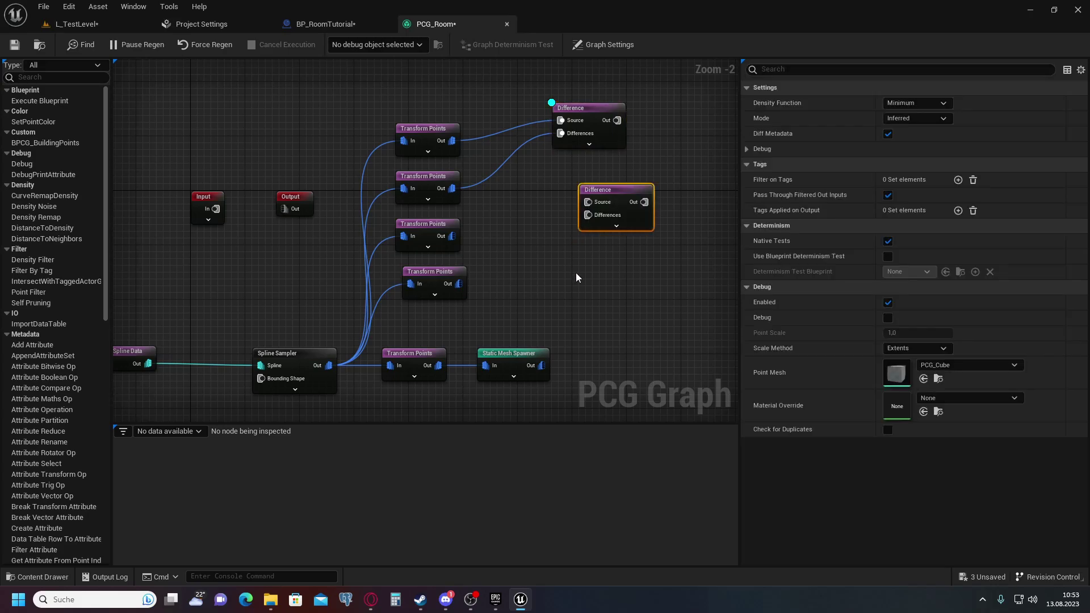
key(ctrl+v)
click(611, 363)
key(ctrl+v)
drag(606, 196, 580, 178)
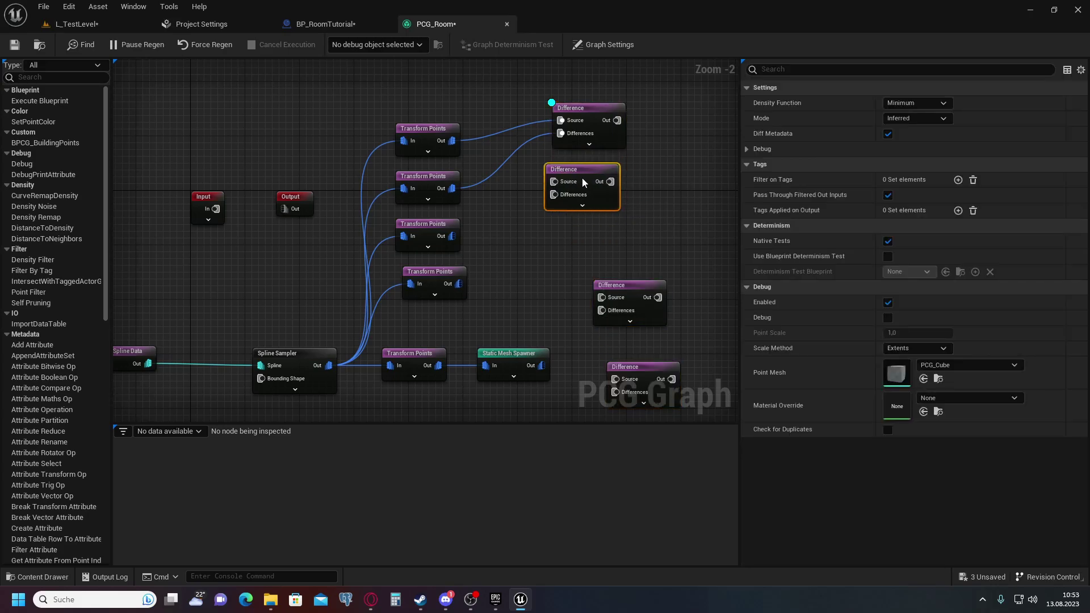
drag(640, 301, 586, 242)
drag(648, 387, 594, 306)
Wire the copied Difference nodes: second minus first Transform Points, third minus fourth, and fourth minus third, aligning the fourth Transform Points node with the stack.
drag(449, 138, 564, 202)
drag(452, 188, 561, 182)
drag(452, 236, 567, 253)
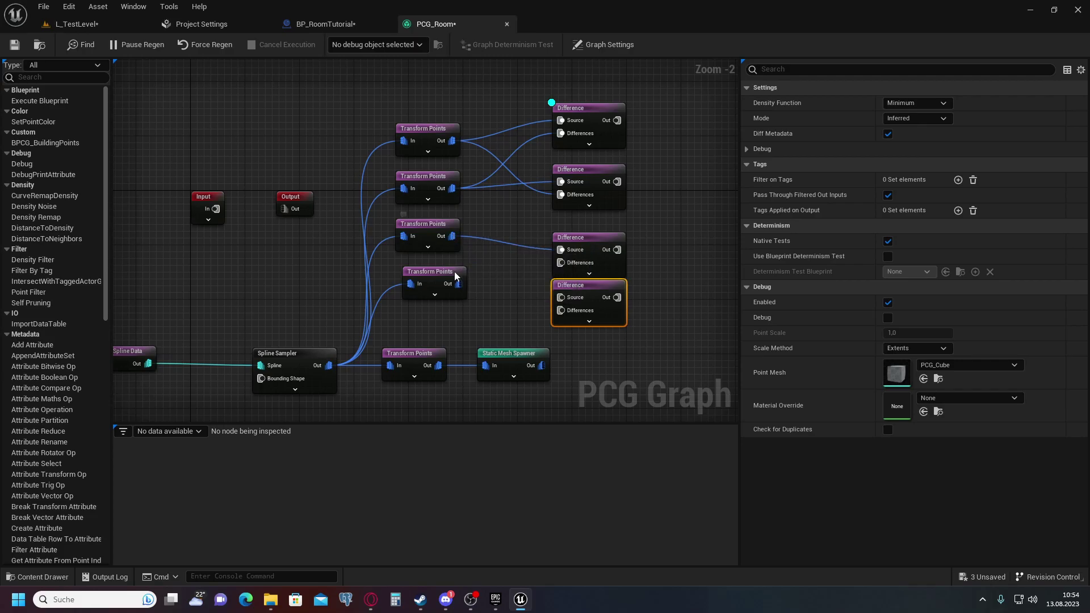
drag(458, 283, 561, 262)
drag(452, 236, 560, 298)
drag(423, 274, 566, 297)
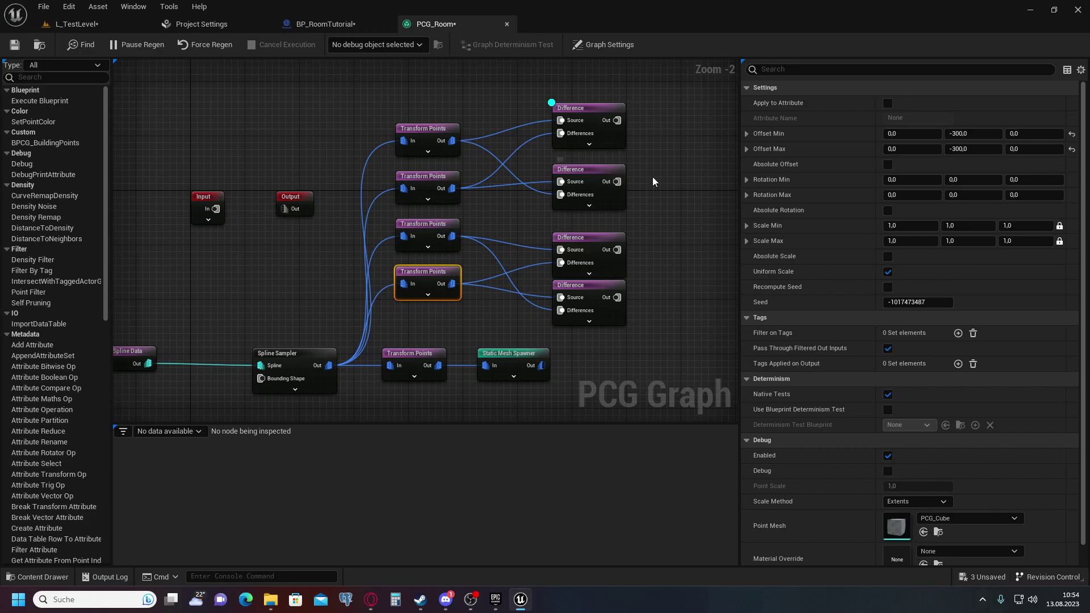
Feed all four Difference outputs into a new Transform Points node and disable Debug on the topmost Difference node.
right_drag(652, 181, 522, 186)
drag(487, 125, 563, 152)
text(tran)
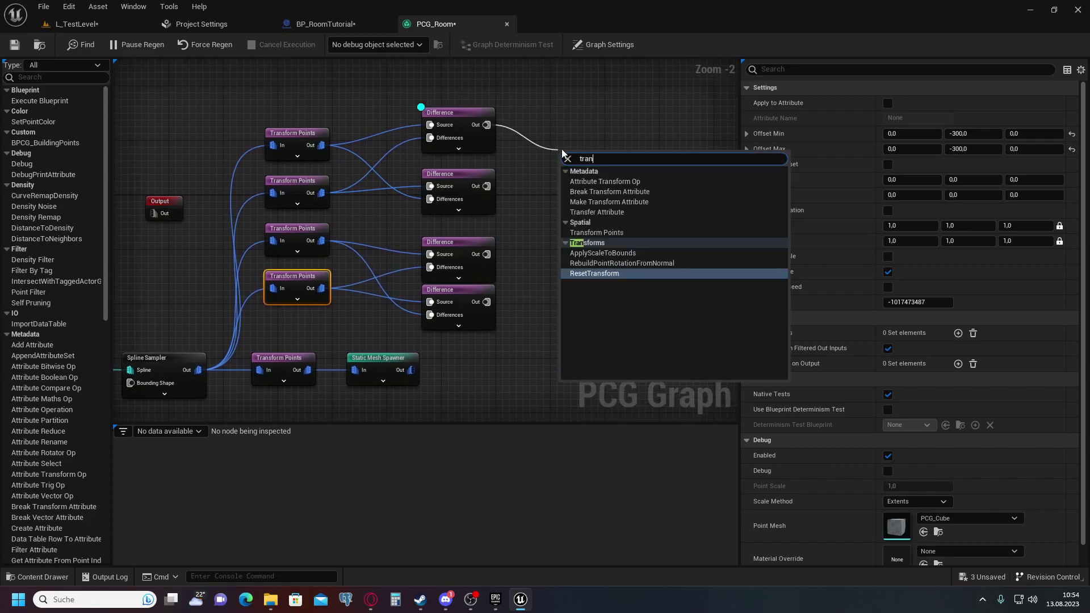
click(604, 233)
drag(487, 186, 552, 174)
drag(482, 254, 585, 180)
drag(487, 303, 570, 169)
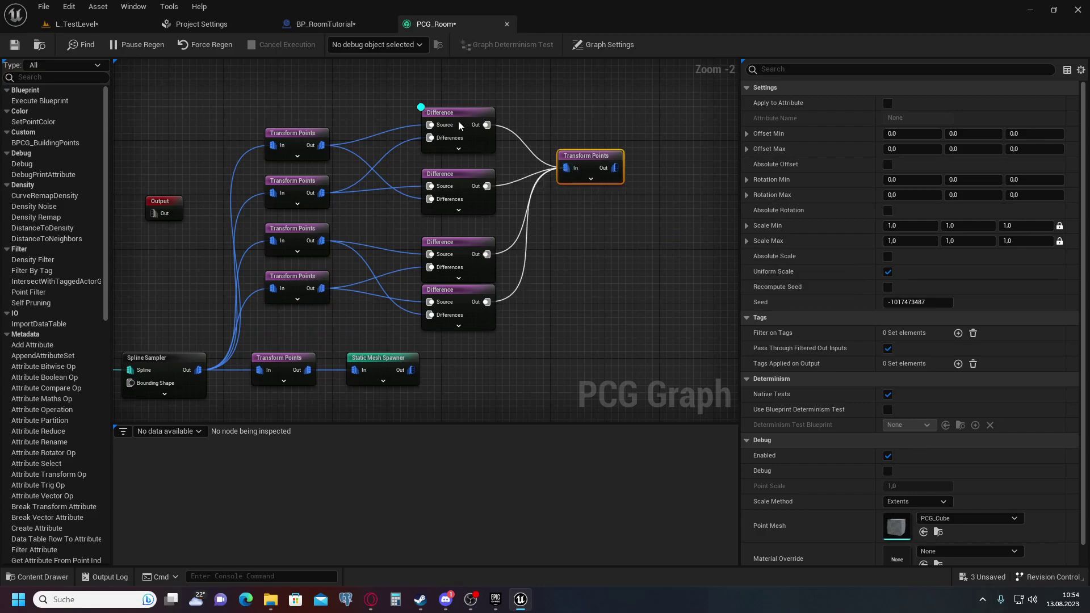
right_click(458, 121)
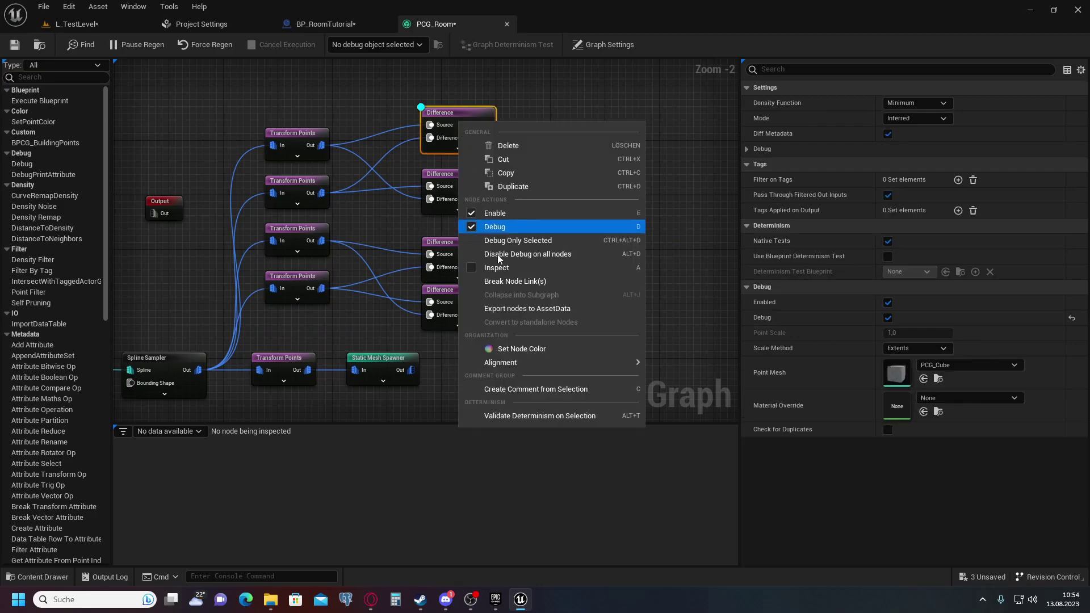
click(462, 225)
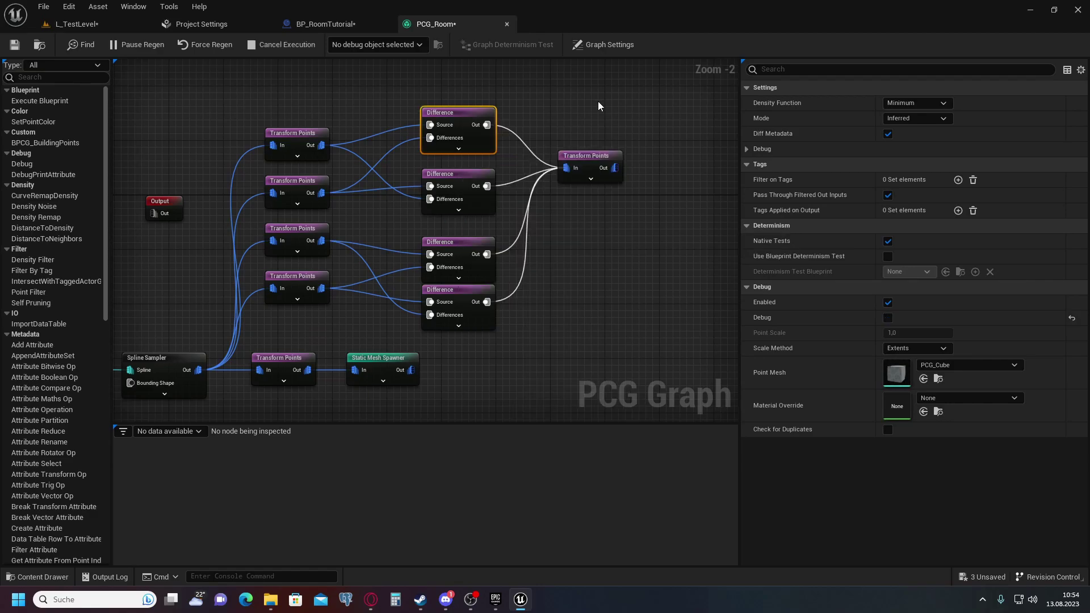
Enable Debug on the new combined Transform Points node and check its points in L_TestLevel.
right_click(584, 149)
right_click(571, 156)
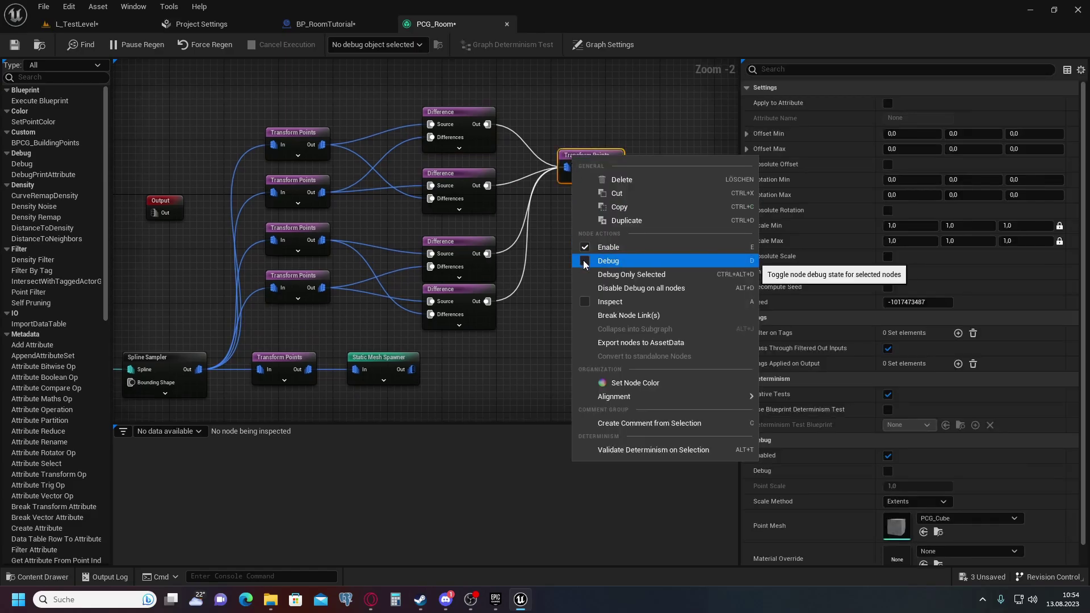
click(583, 260)
click(94, 25)
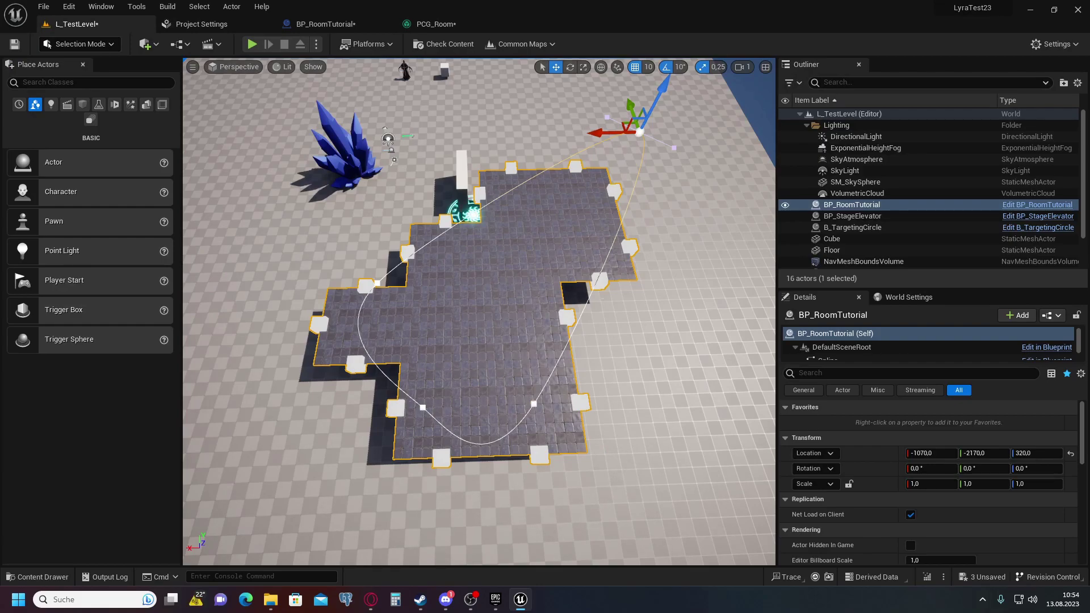
Add a Static Mesh Spawner in PCG_Room fed by the combined Transform Points node.
click(443, 25)
right_drag(588, 171, 472, 209)
drag(410, 219, 543, 212)
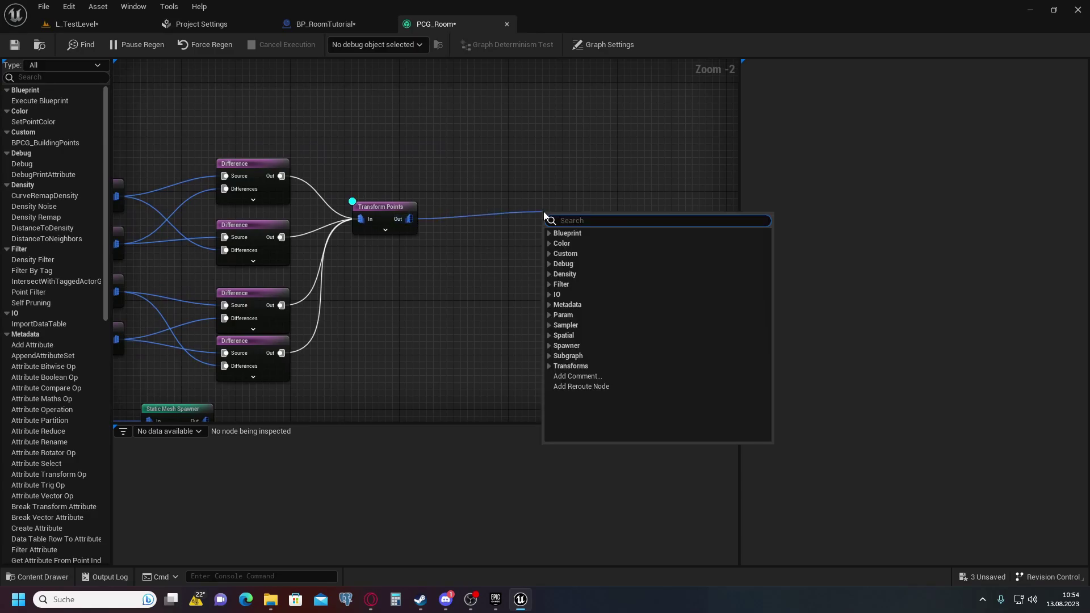
text(stati)
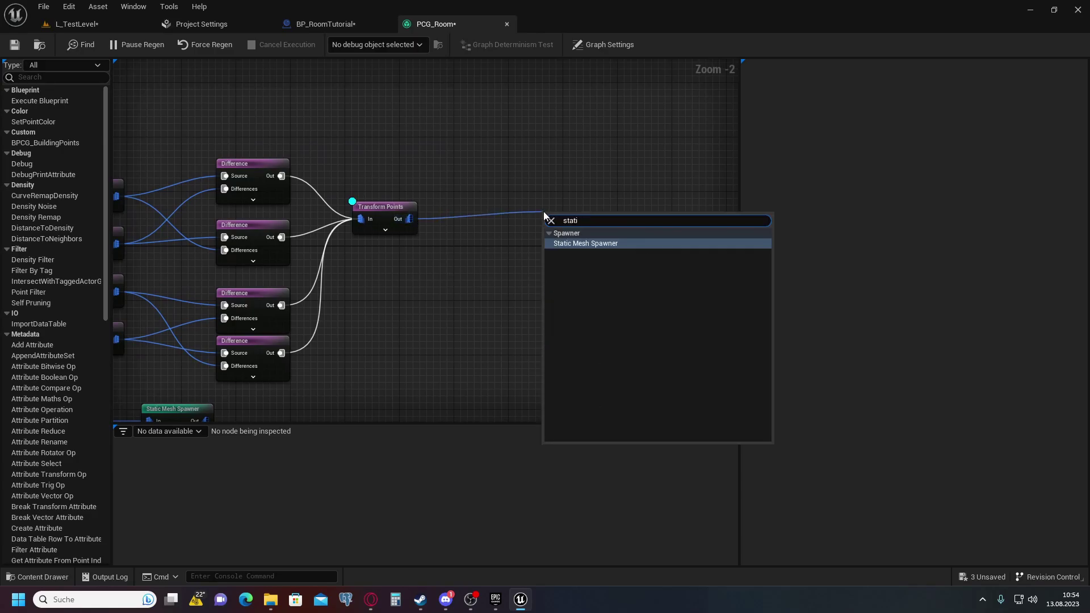
click(608, 244)
Try SM_wall_05 as the debug Point Mesh of the new Static Mesh Spawner.
click(949, 410)
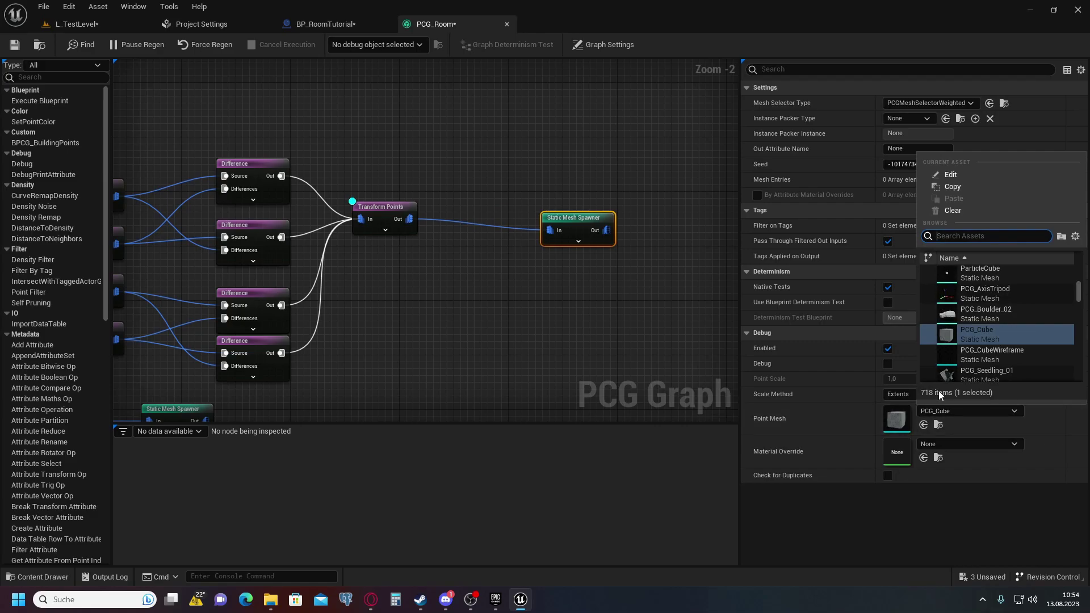
text(wall)
scroll(1038, 339, up, 3)
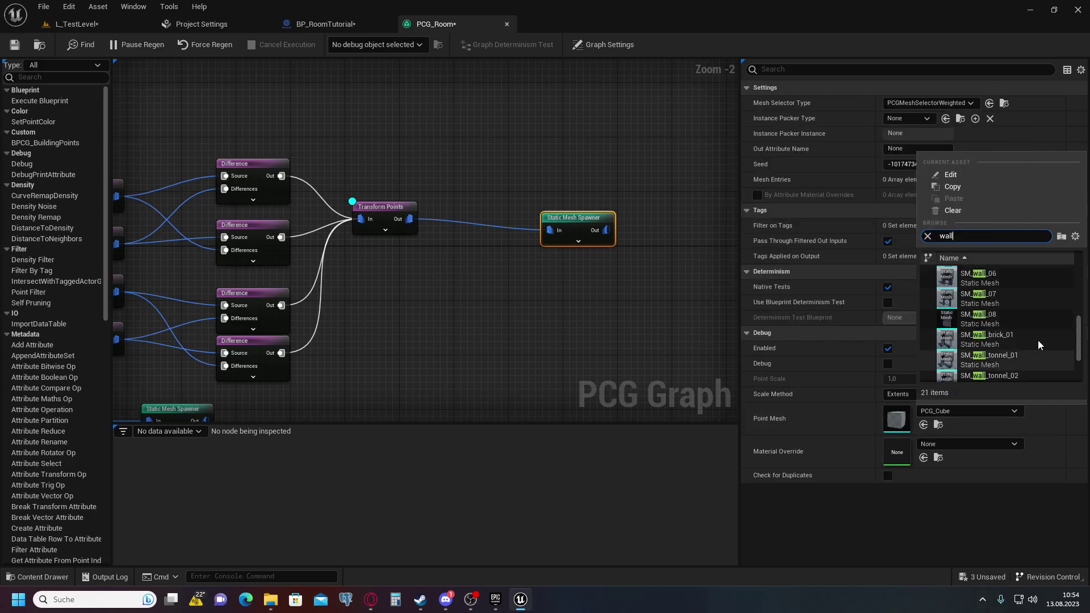
scroll(1076, 302, up, 3)
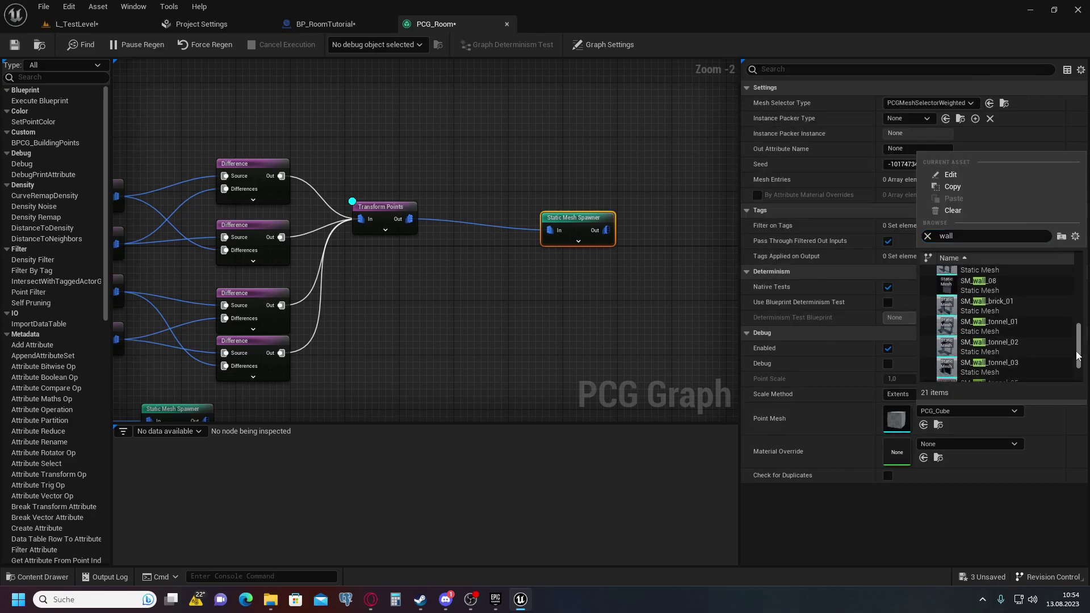
drag(1081, 299, 1080, 327)
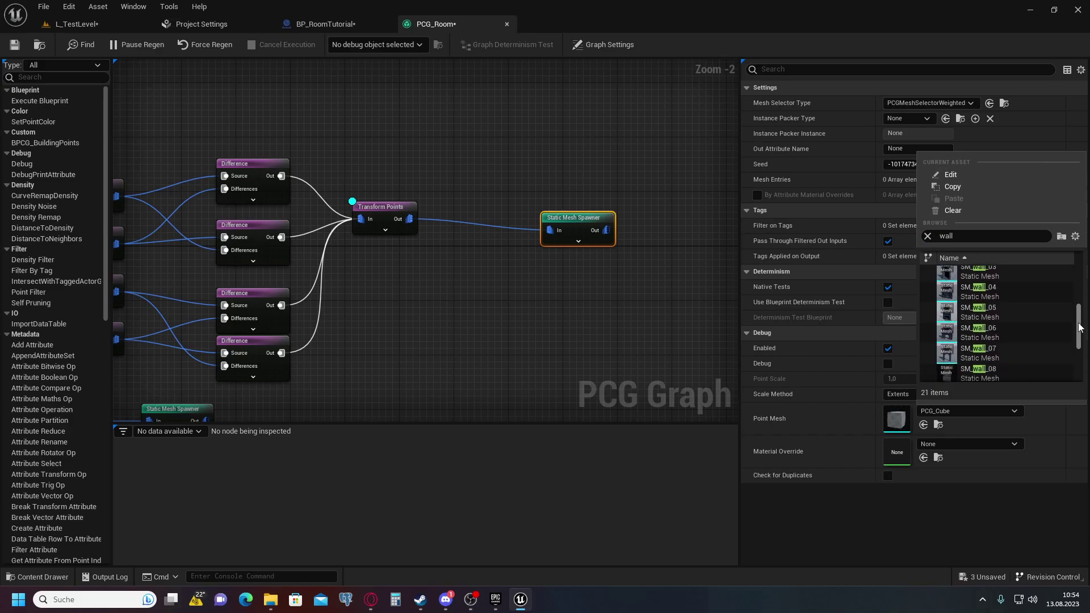
click(979, 312)
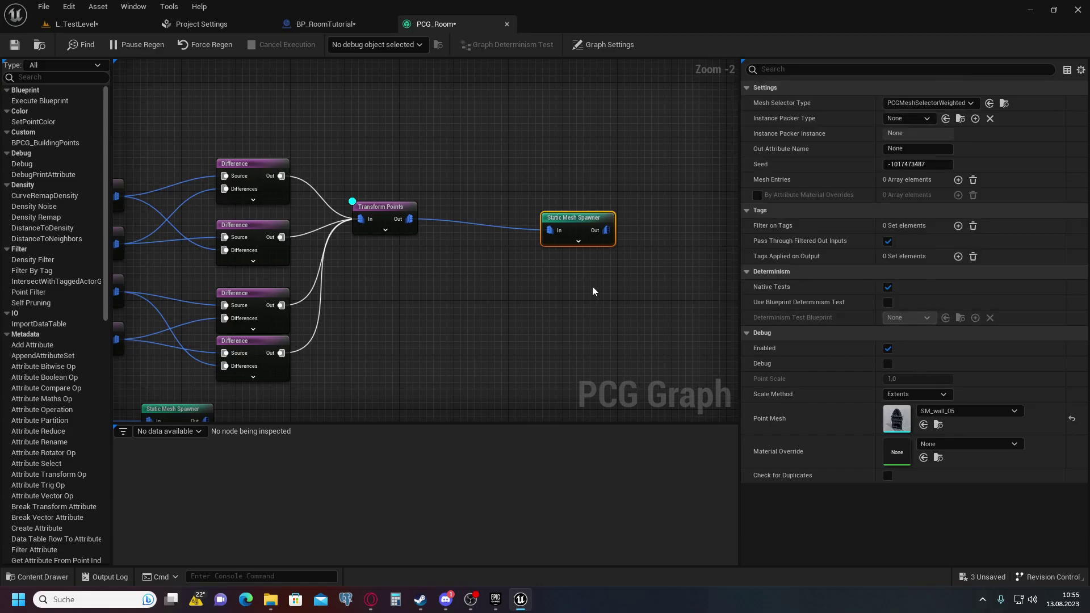
Check the edge points in L_TestLevel and reset the spawner's debug Point Mesh to its default.
click(100, 23)
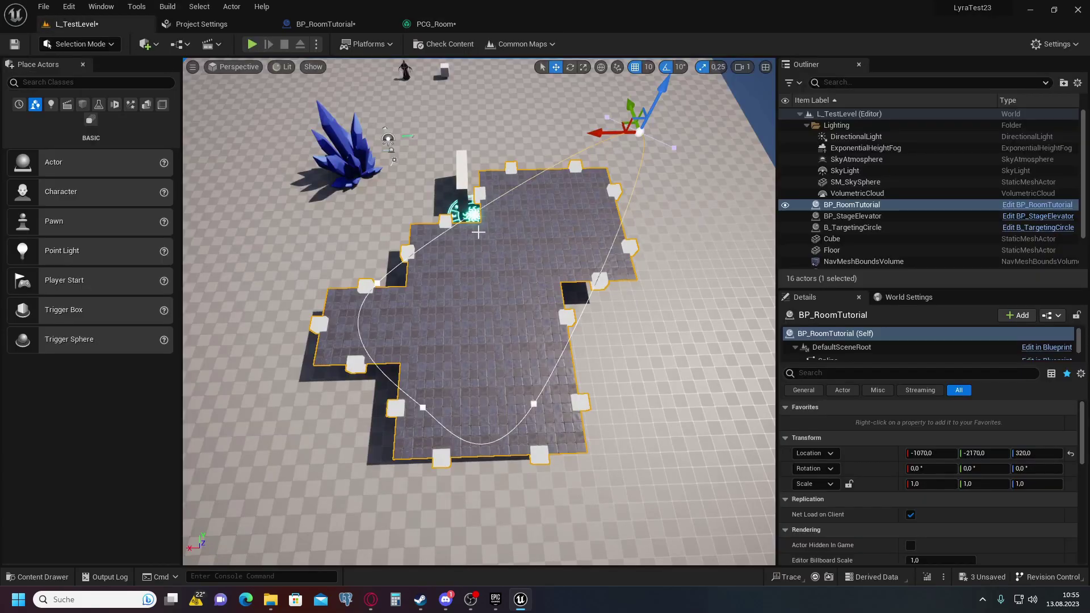
click(449, 25)
click(584, 222)
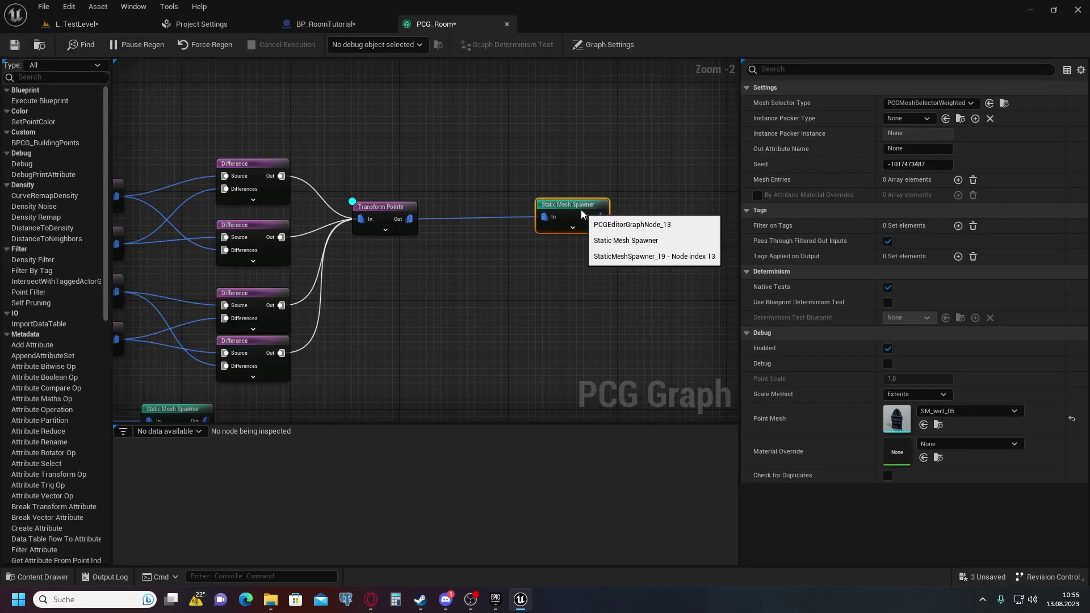
click(85, 23)
right_drag(479, 311, 525, 264)
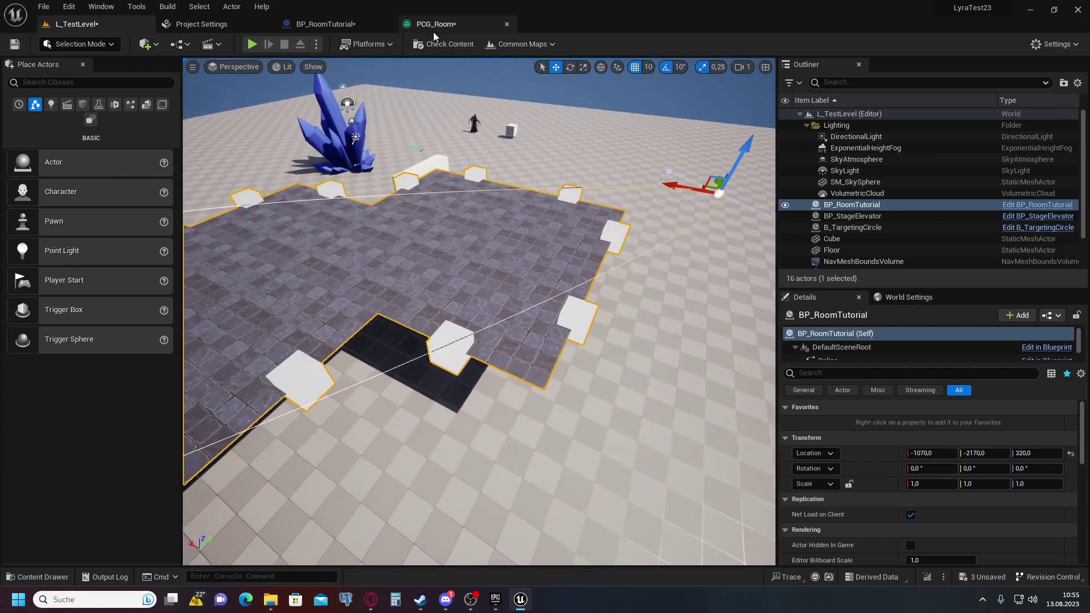
click(434, 30)
click(1073, 418)
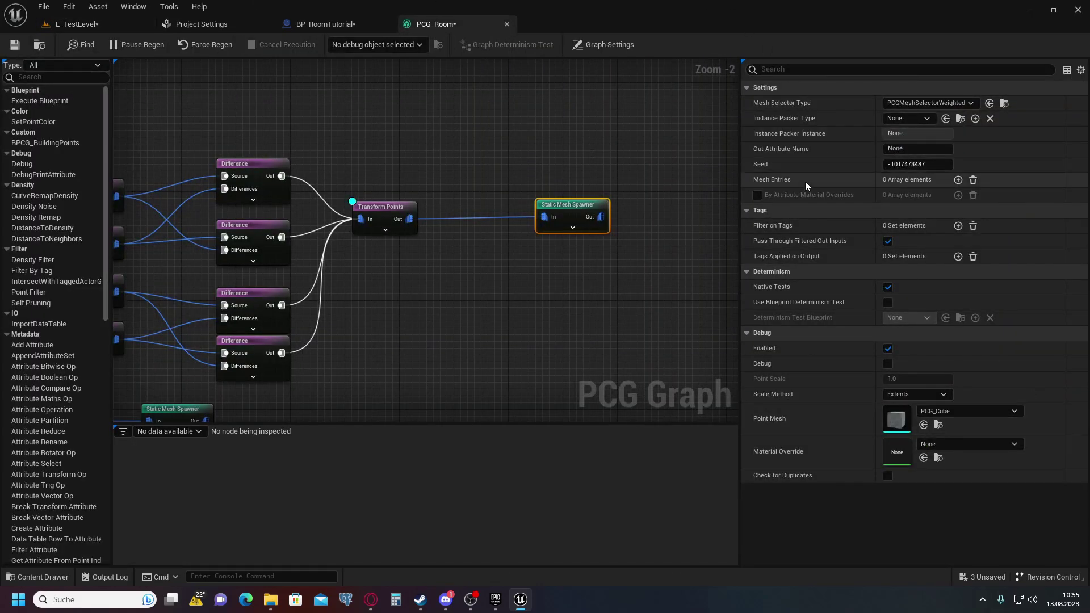
Add one mesh entry with static mesh SM_wall_05 to the new Static Mesh Spawner and inspect the walls in L_TestLevel.
click(959, 180)
click(756, 196)
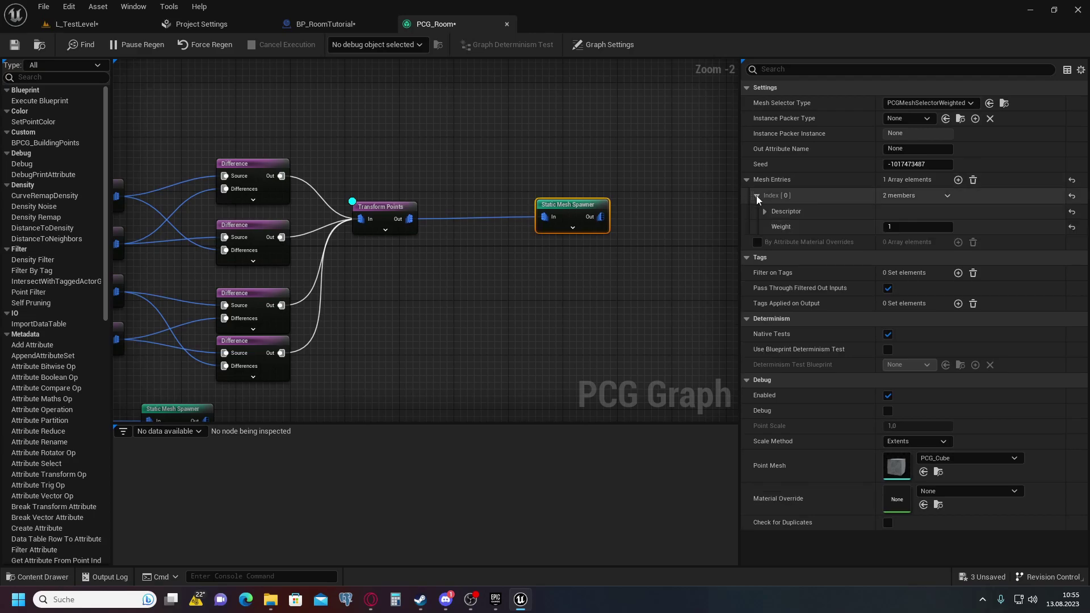
click(765, 211)
click(965, 244)
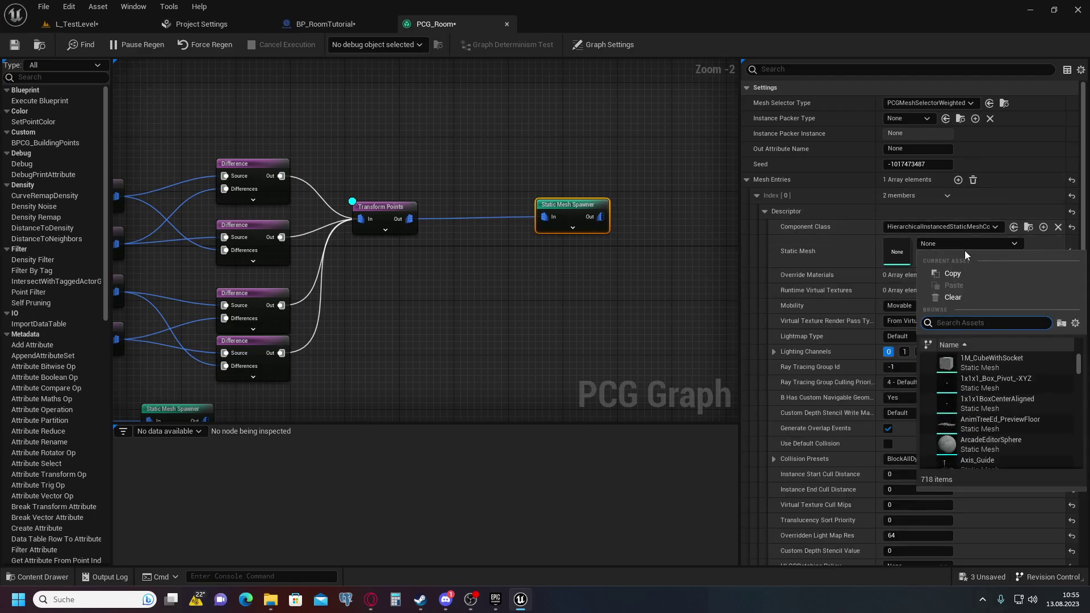
text(wall)
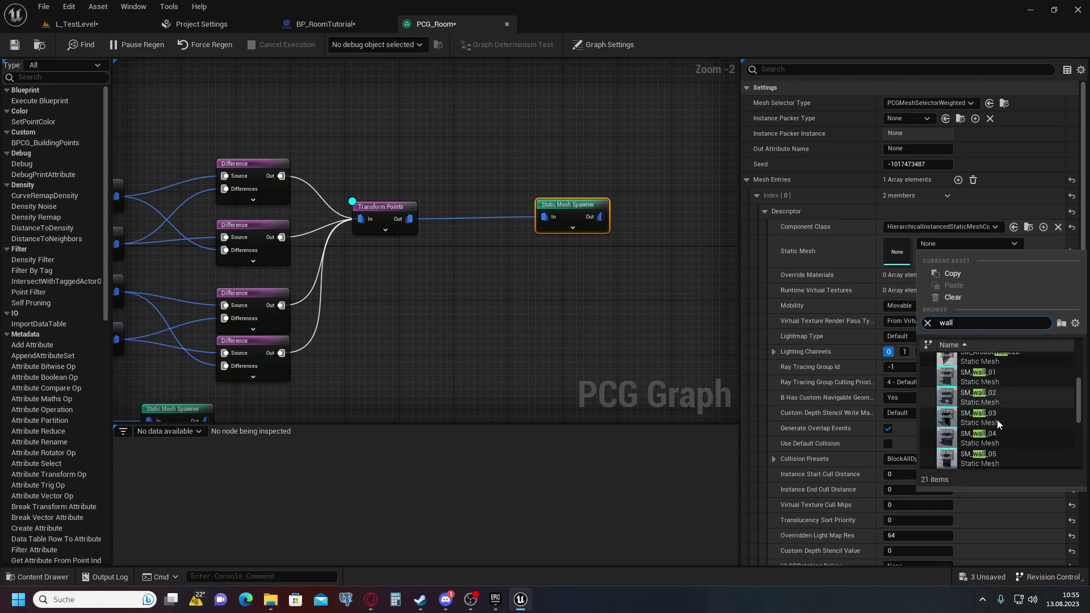
click(979, 457)
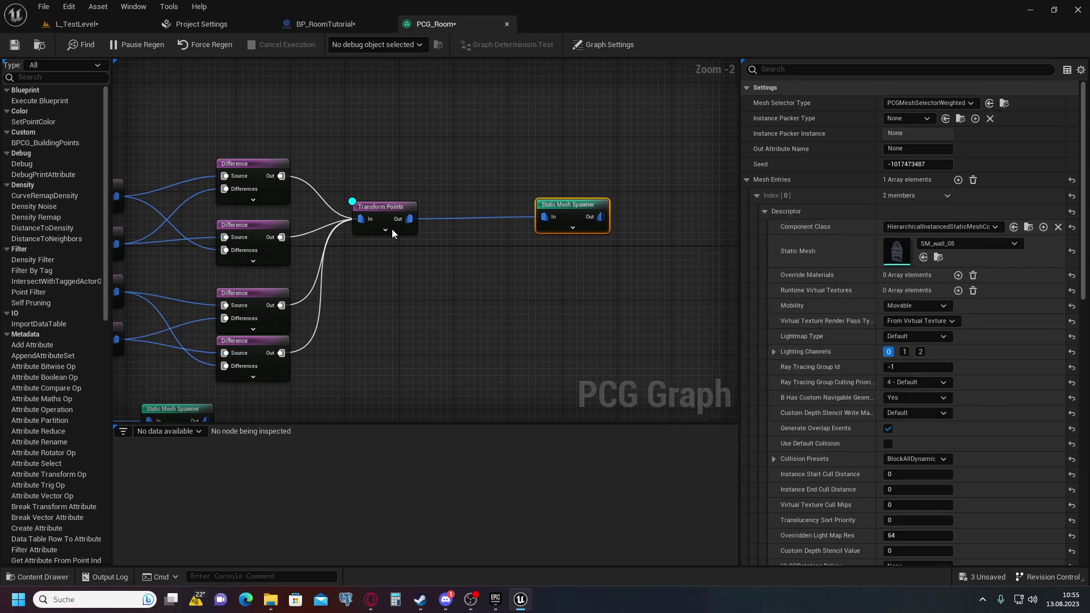
click(57, 24)
right_drag(478, 311, 483, 335)
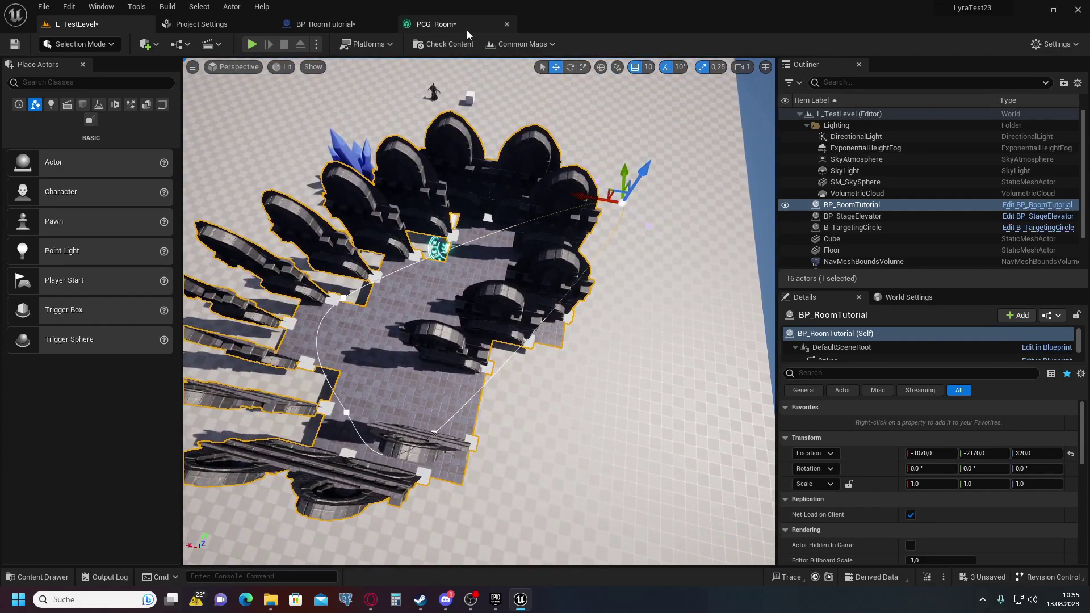
click(346, 24)
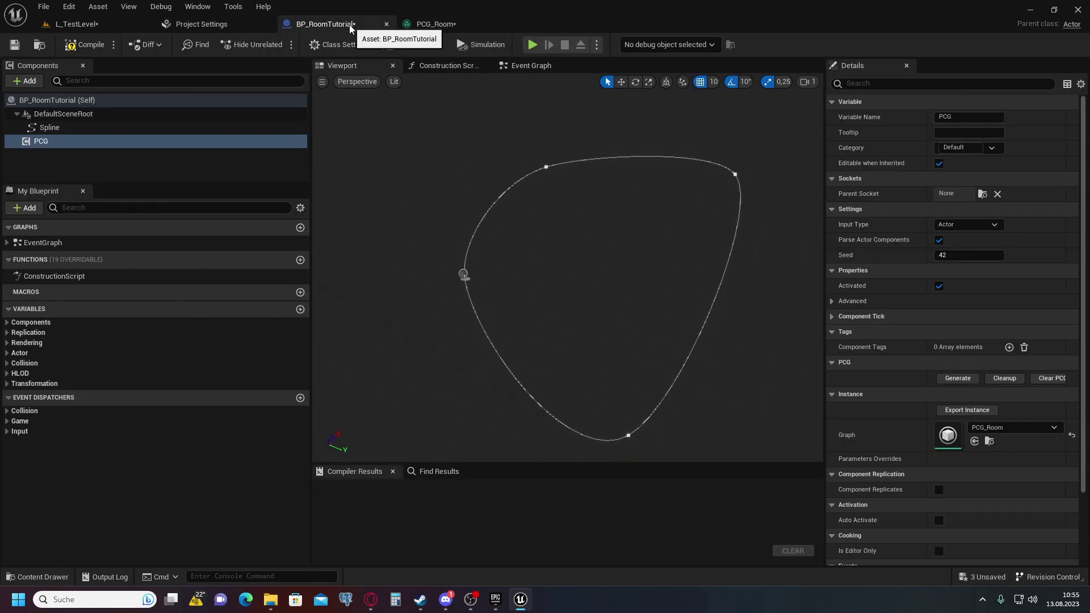
Undock PCG_Room into a floating window over L_TestLevel and frame its Transform Points nodes.
click(449, 25)
scroll(260, 170, down, 2)
scroll(369, 223, up, 2)
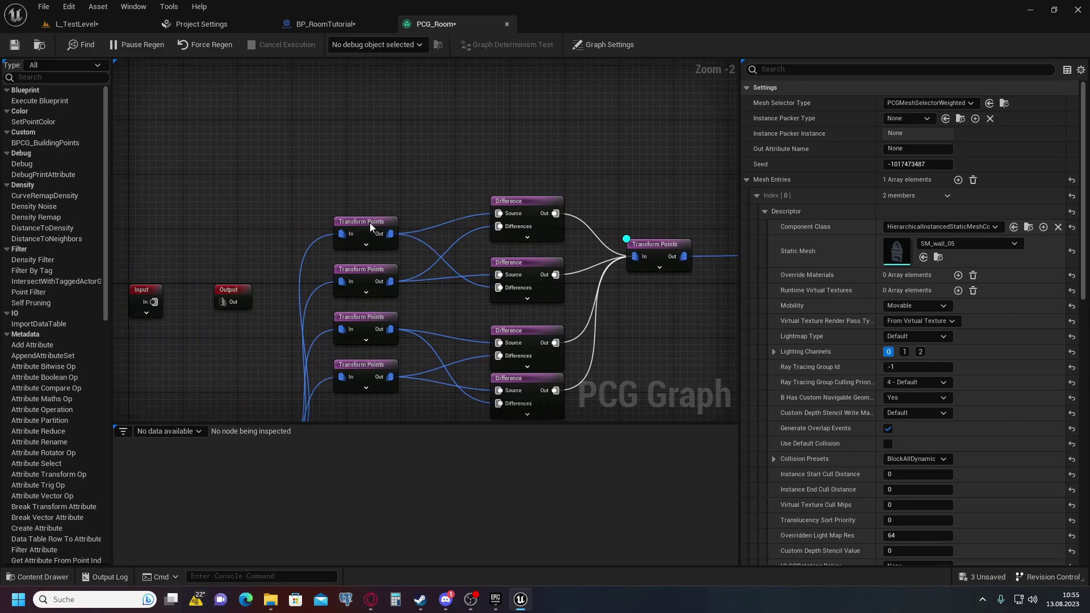
drag(437, 24, 591, 100)
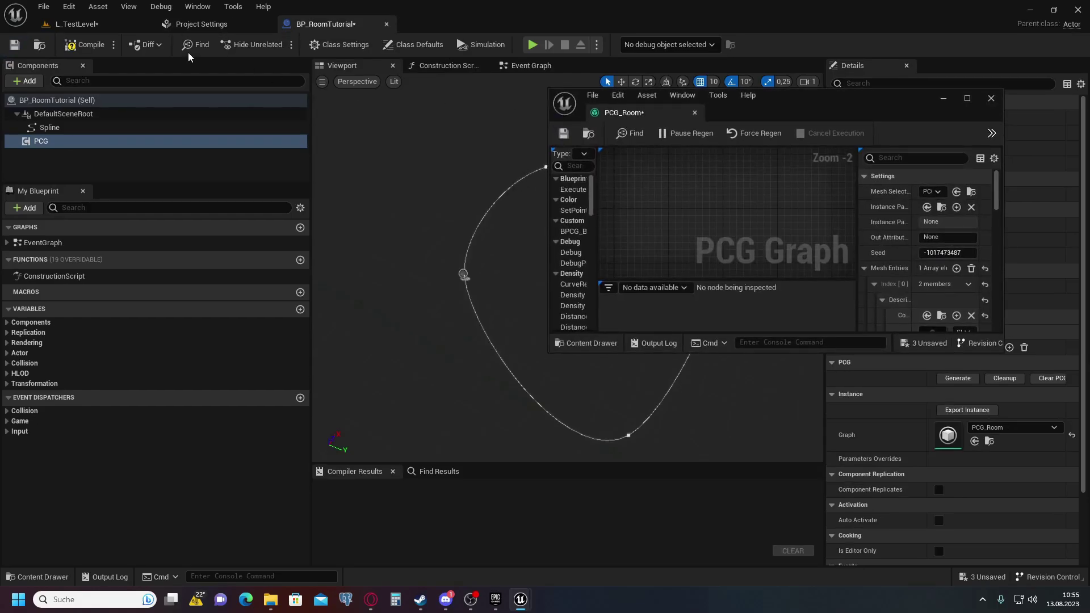
click(107, 24)
scroll(755, 273, down, 7)
right_drag(750, 240, 670, 174)
scroll(699, 217, up, 2)
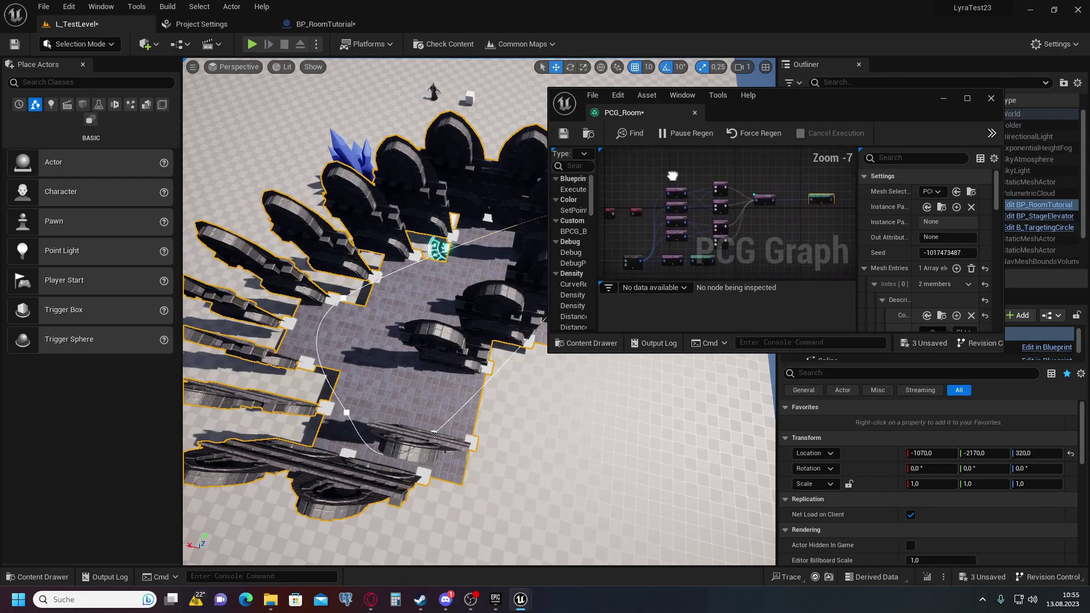
scroll(671, 175, up, 3)
Set Rotation Min and Max Z to 90 on the first Transform Points node and inspect the walls in the level.
click(686, 199)
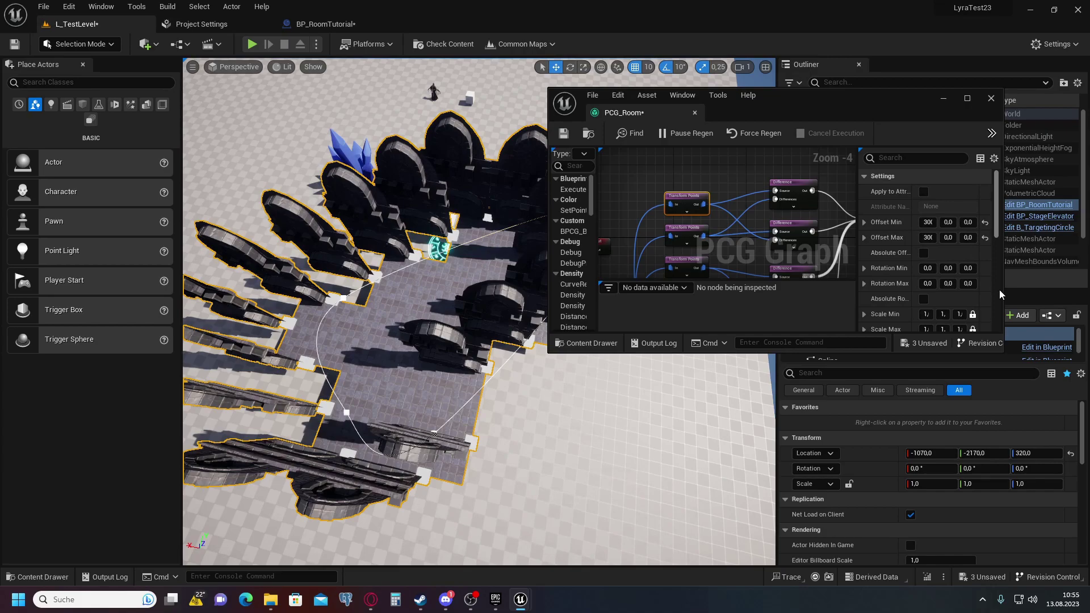
drag(1002, 290, 1074, 290)
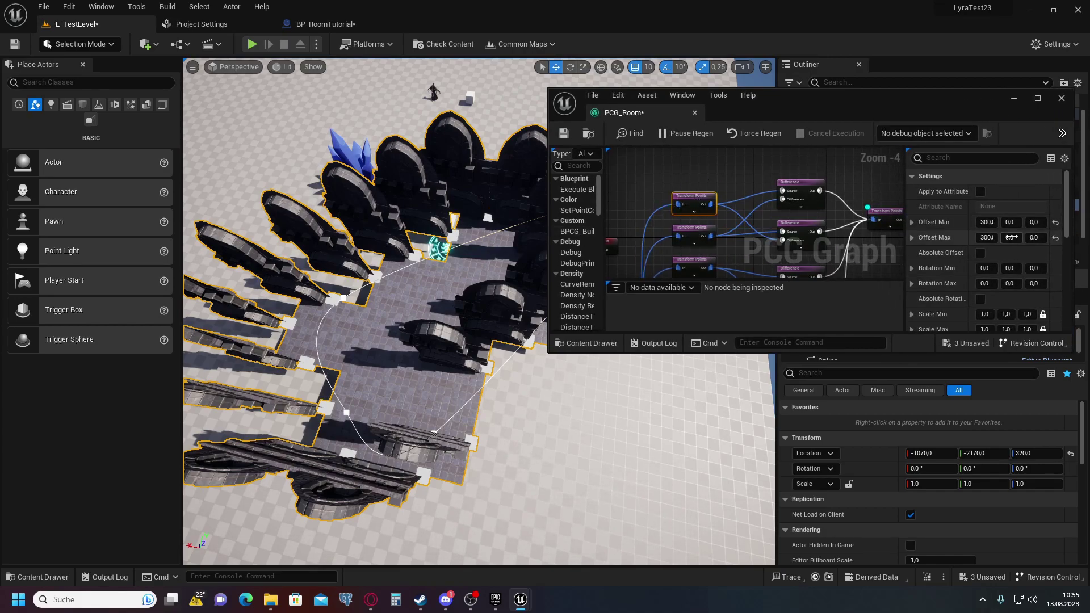
click(1034, 268)
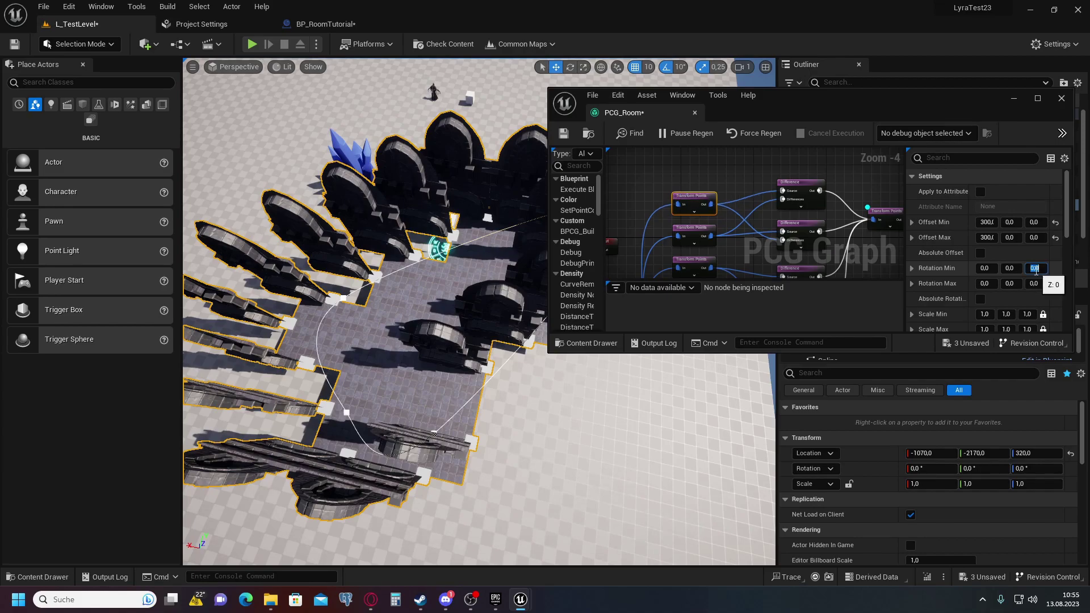
click(1035, 283)
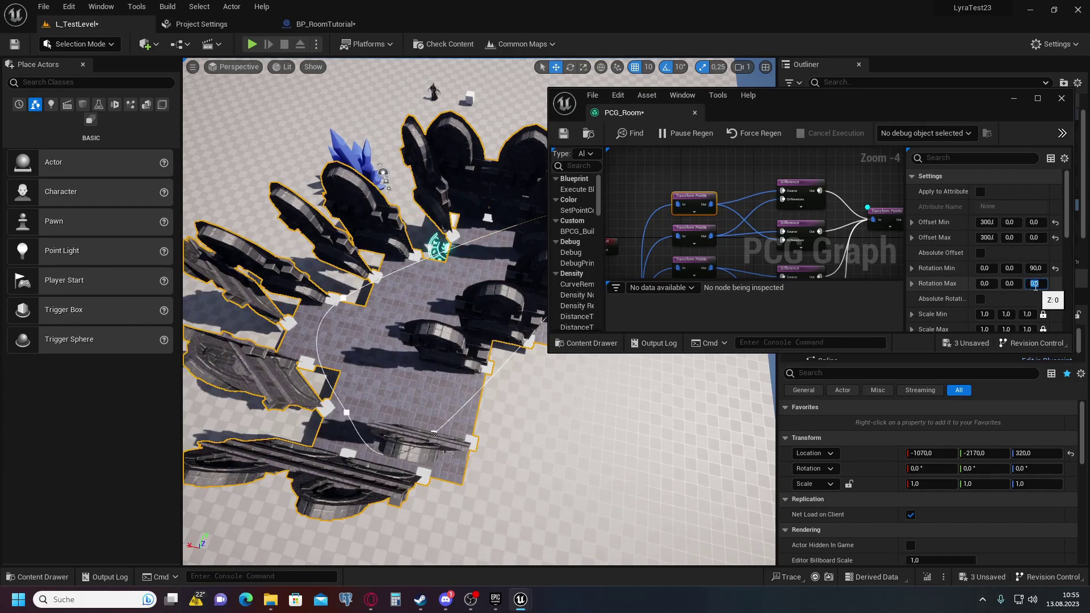
text(90)
key(Return)
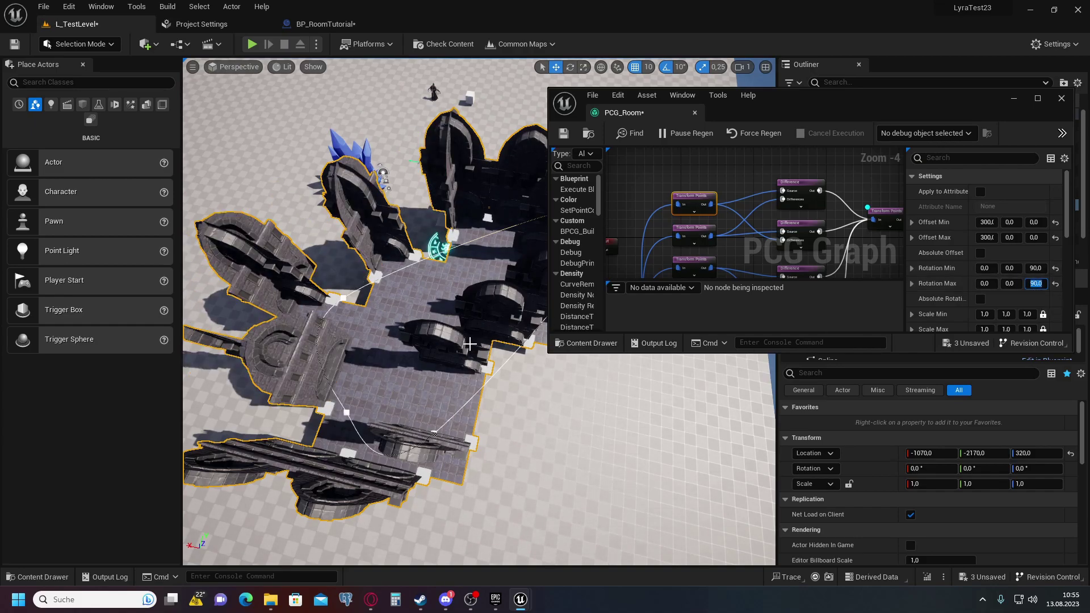
right_drag(341, 384, 418, 384)
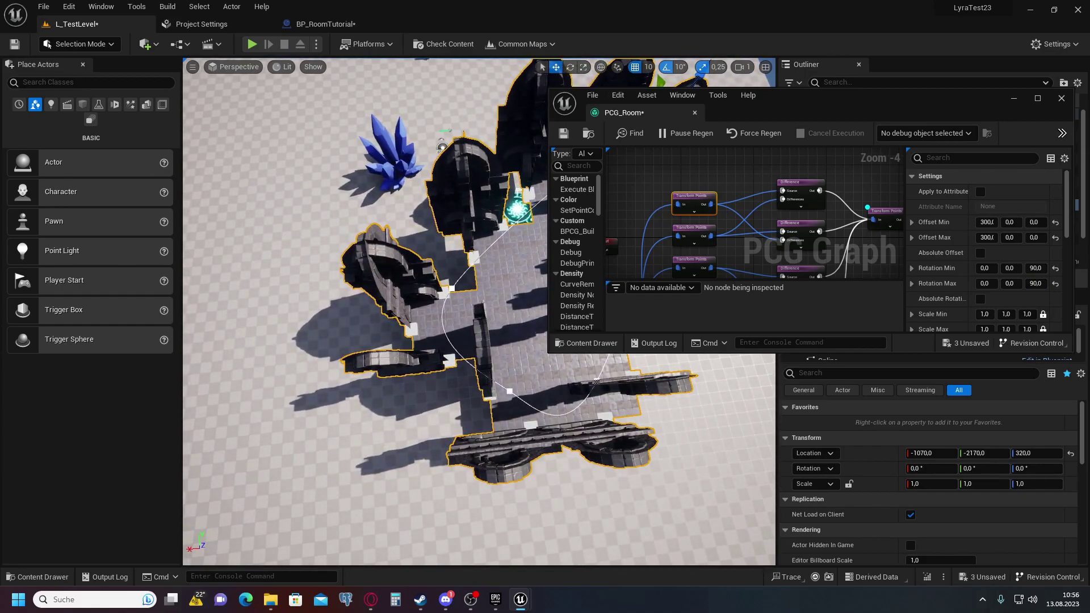
right_drag(340, 384, 341, 383)
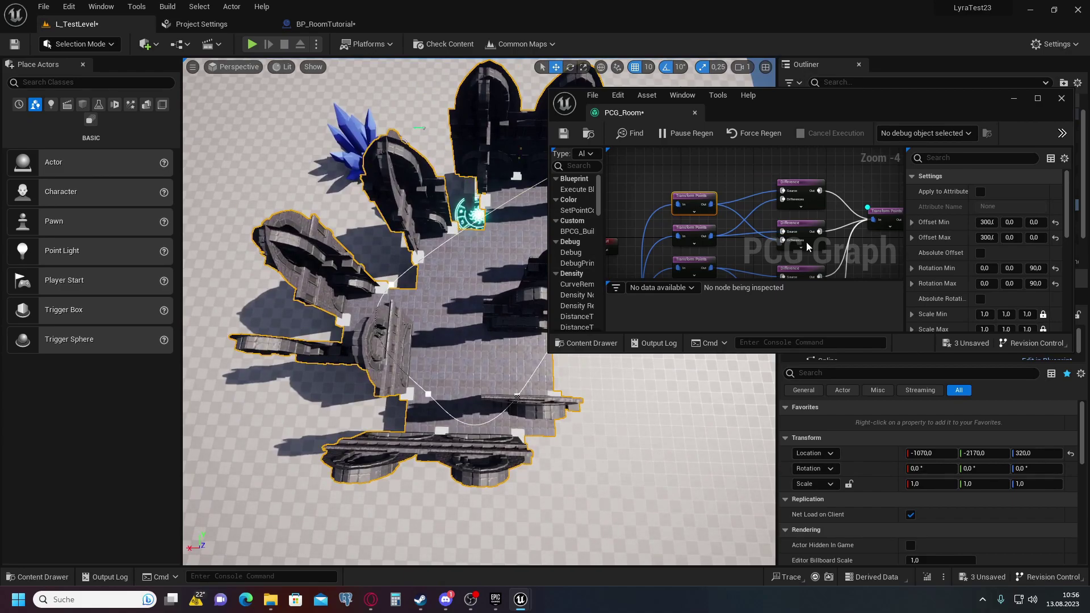
Set Rotation Min and Max Z to 270 on the second Transform Points node.
right_drag(808, 245, 753, 206)
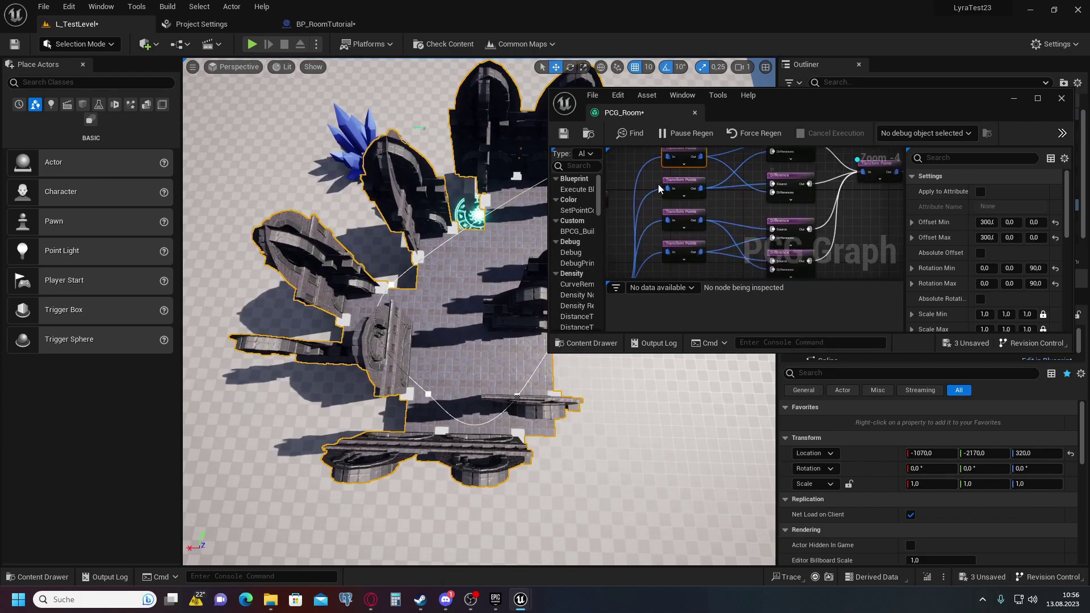
click(681, 183)
click(1035, 268)
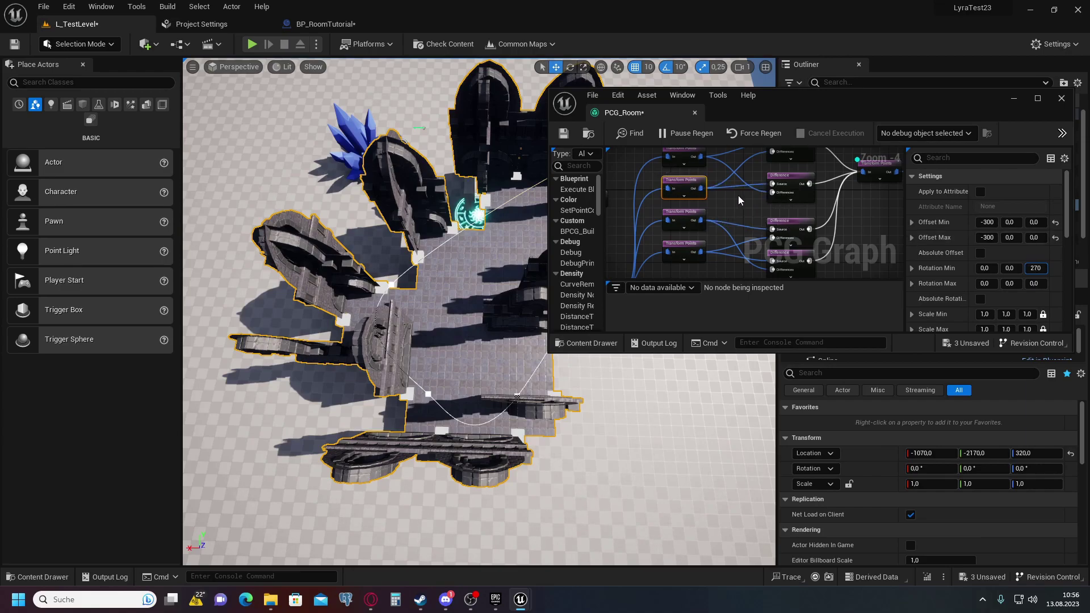
click(1036, 280)
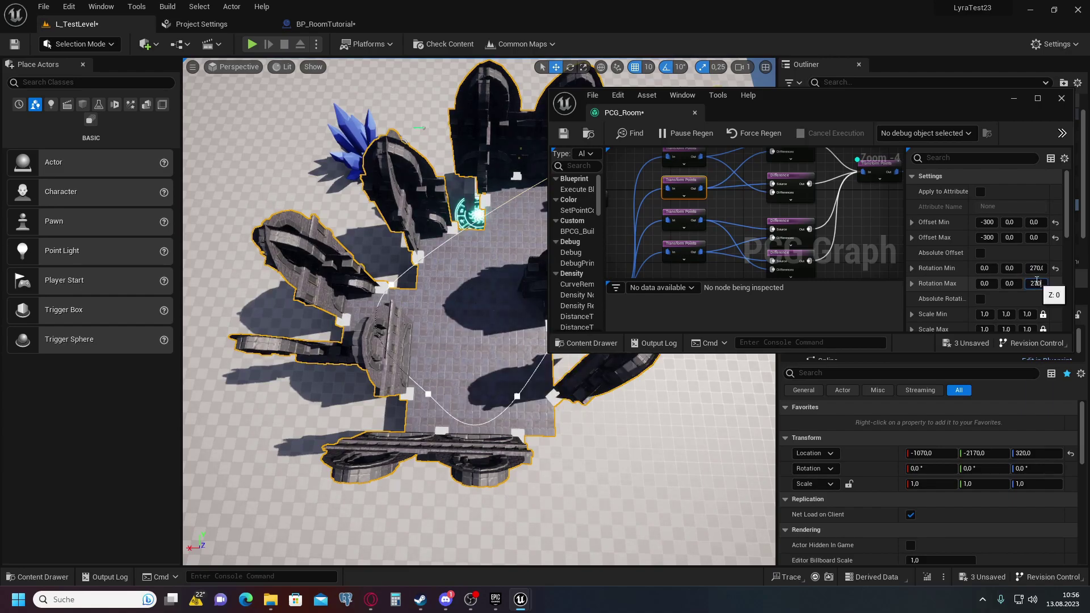
text(270)
key(Return)
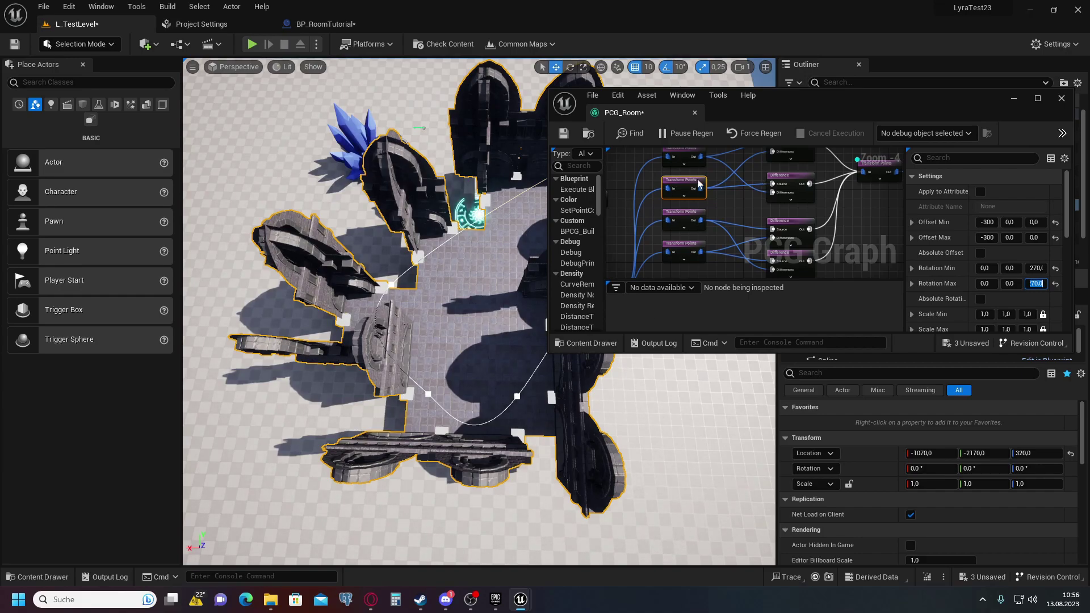
Set Rotation Min and Max Z to 180 on the Transform Points node with the -300 Y offset and inspect the walls.
right_drag(738, 223, 785, 209)
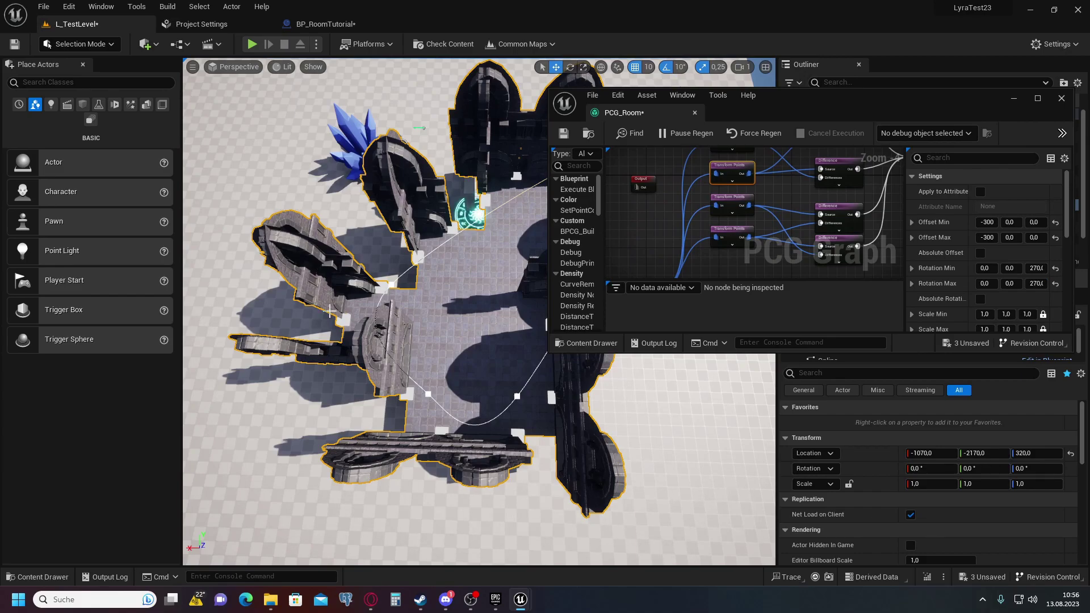
click(732, 203)
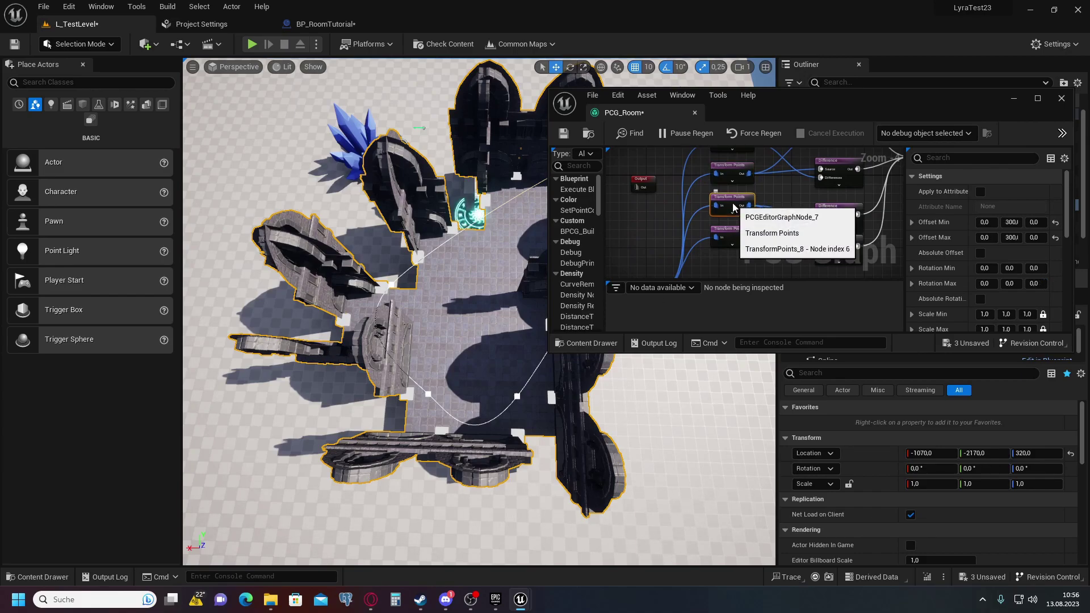
key(w)
mouse_move(601, 416)
right_down()
mouse_move(563, 370)
mouse_move(601, 416)
right_up()
key(s)
click(731, 238)
click(1035, 268)
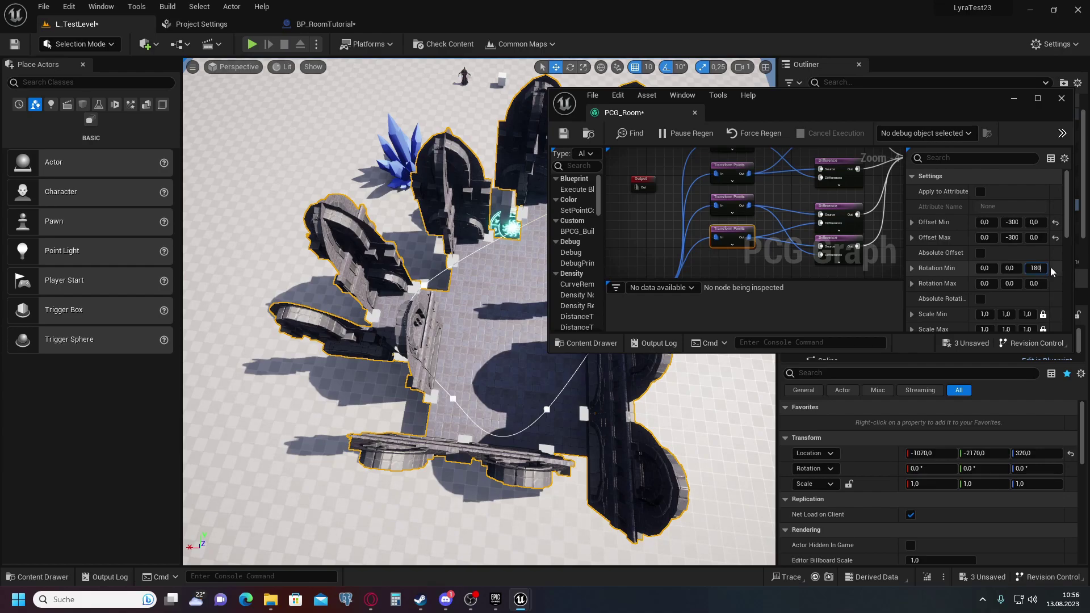
key(Return)
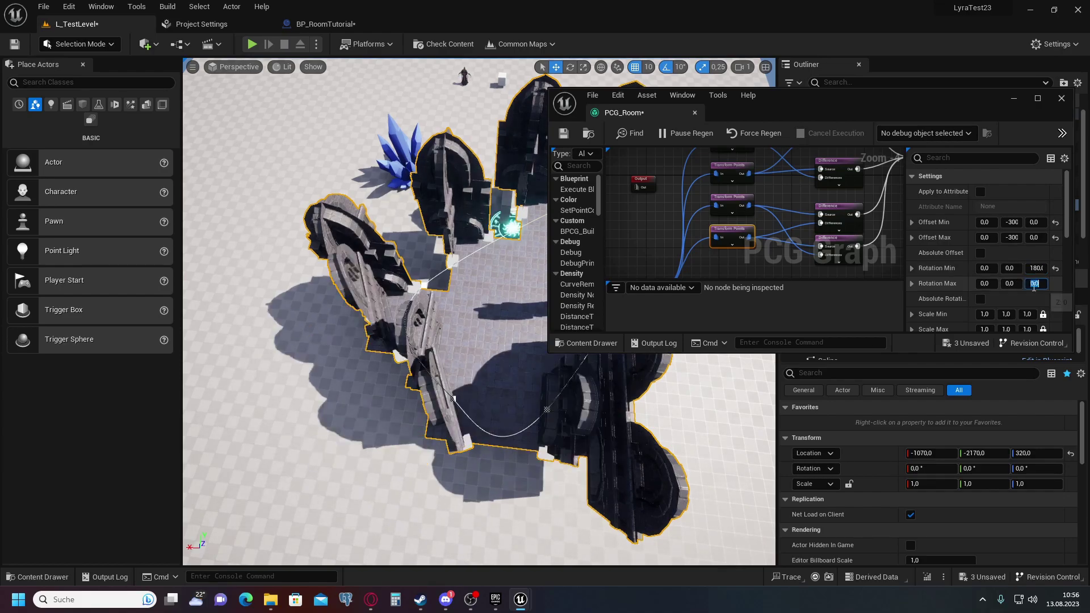
key(Return)
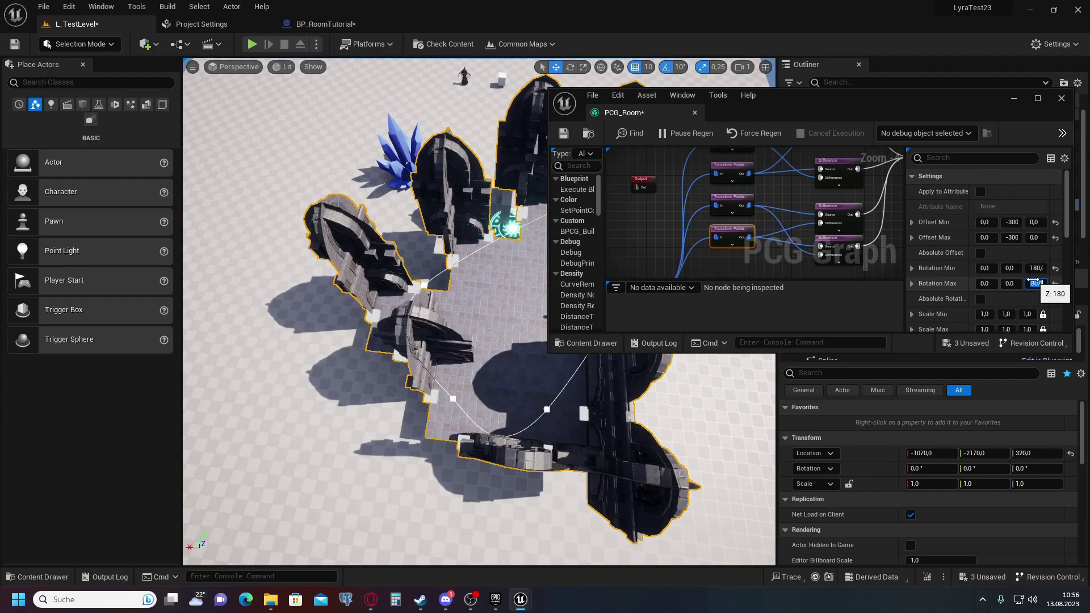
right_drag(511, 295, 511, 221)
mouse_move(487, 333)
right_down()
mouse_move(466, 323)
mouse_move(499, 335)
mouse_move(511, 369)
mouse_move(545, 381)
mouse_move(563, 363)
mouse_move(562, 386)
mouse_move(613, 363)
mouse_move(486, 333)
right_up()
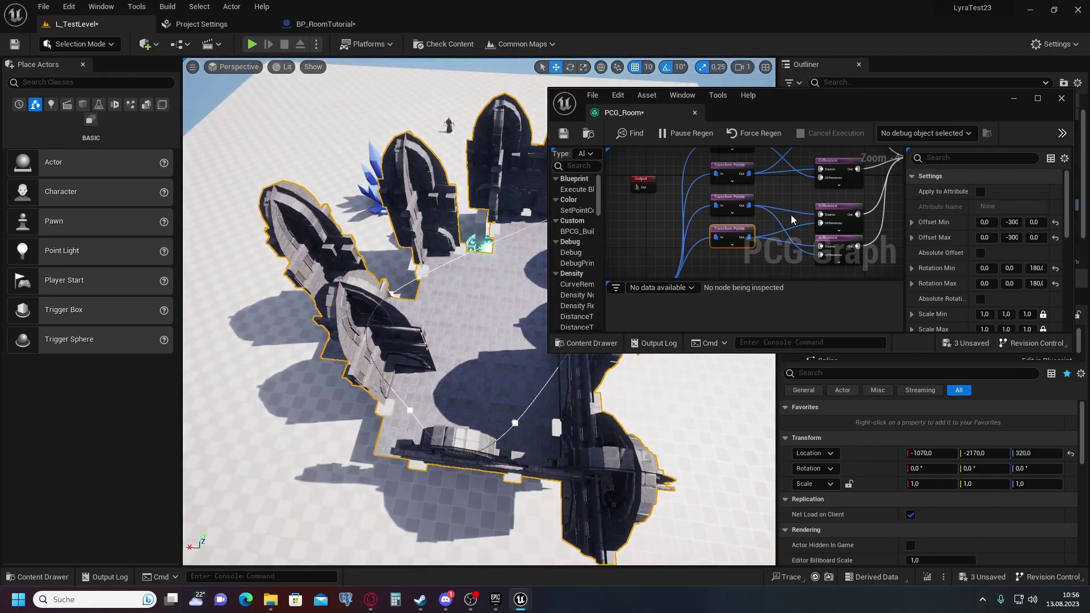
Set Offset Min and Max X to 300 on the Transform Points node that follows the Difference nodes.
scroll(793, 219, down, 5)
click(816, 216)
click(983, 222)
text(300)
key(Return)
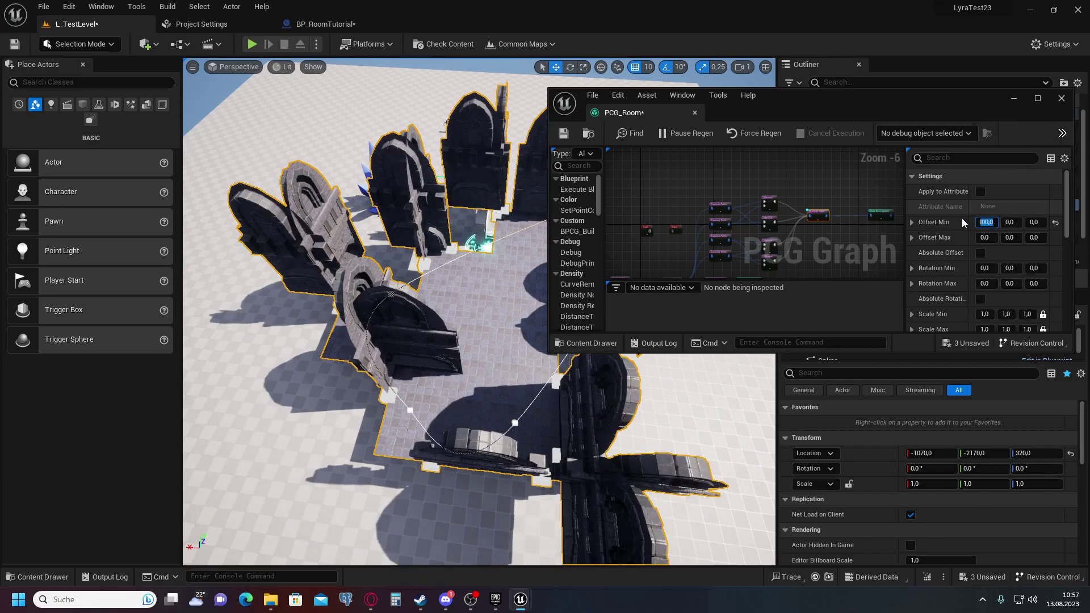
click(985, 237)
text(300)
key(Return)
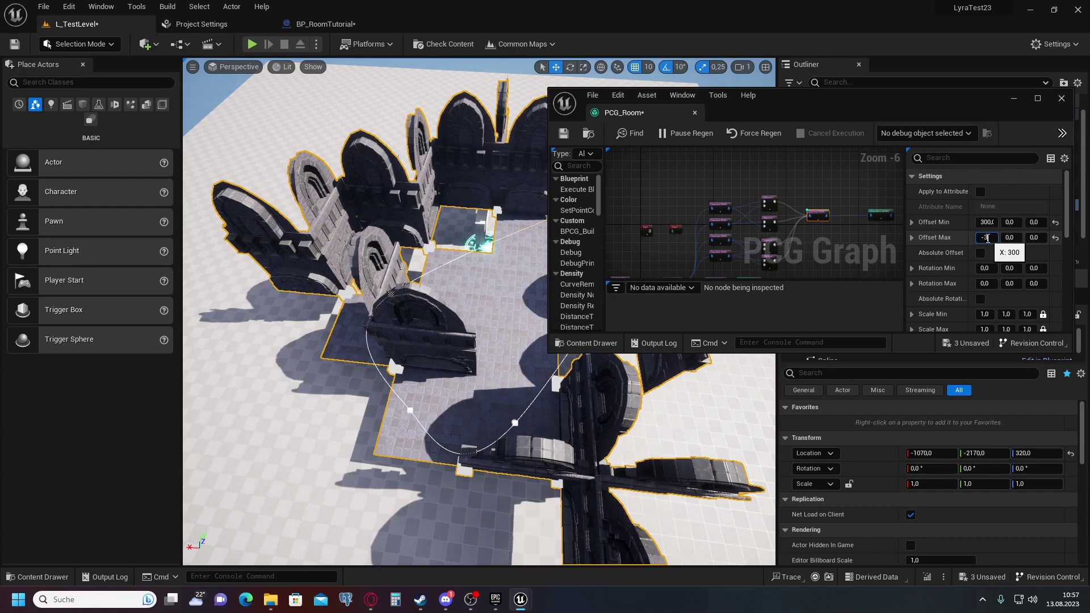
Change Offset Min and Max X to -300 on that final Transform Points node and inspect the walls up close.
key(Return)
click(987, 222)
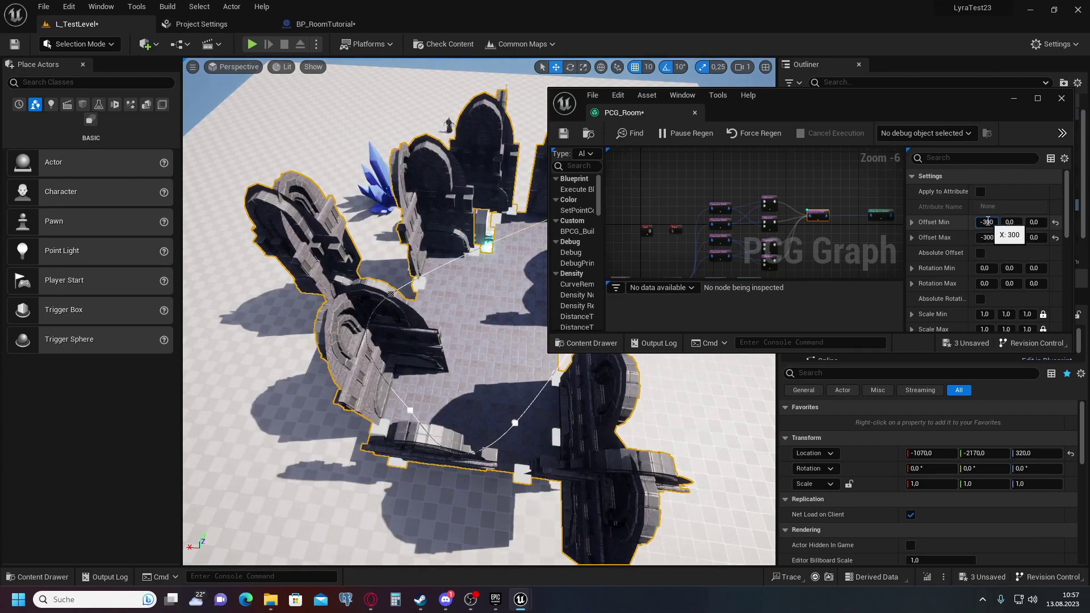
key(Return)
right_drag(482, 238, 477, 159)
right_drag(477, 318, 495, 346)
Set Rotation Min and Max Z to 180 on the third Transform Points node, the one with the 300 Y offset.
scroll(704, 244, up, 2)
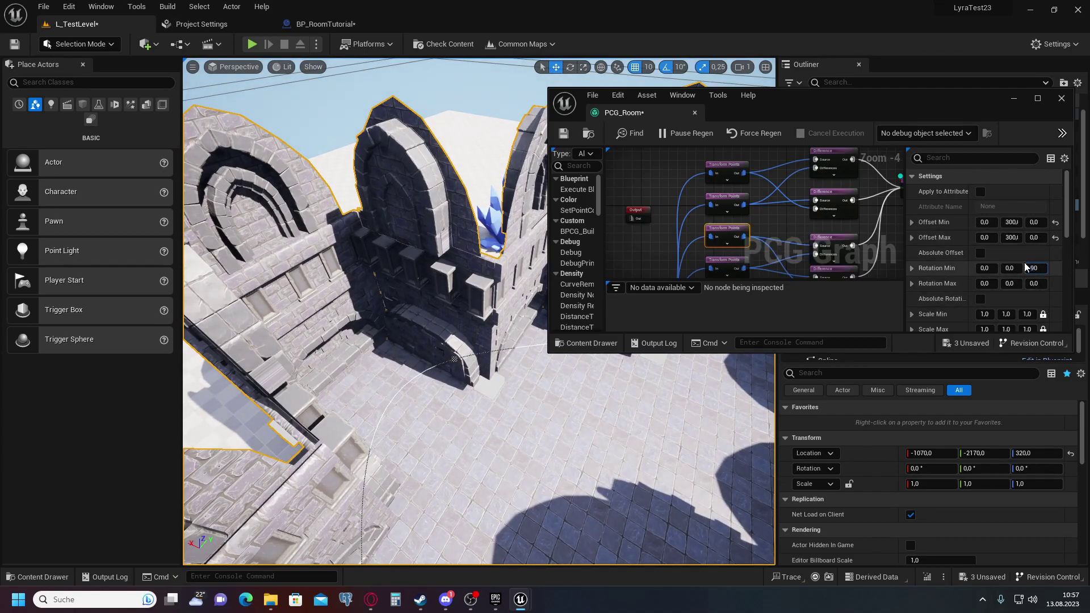
key(Tab)
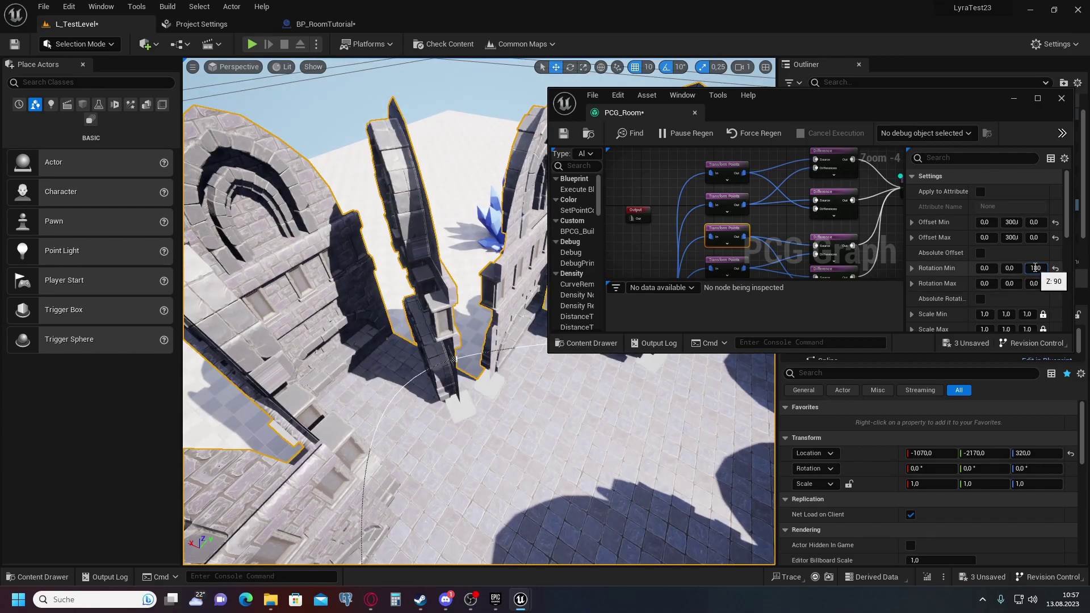
drag(1028, 283, 1033, 282)
click(1030, 281)
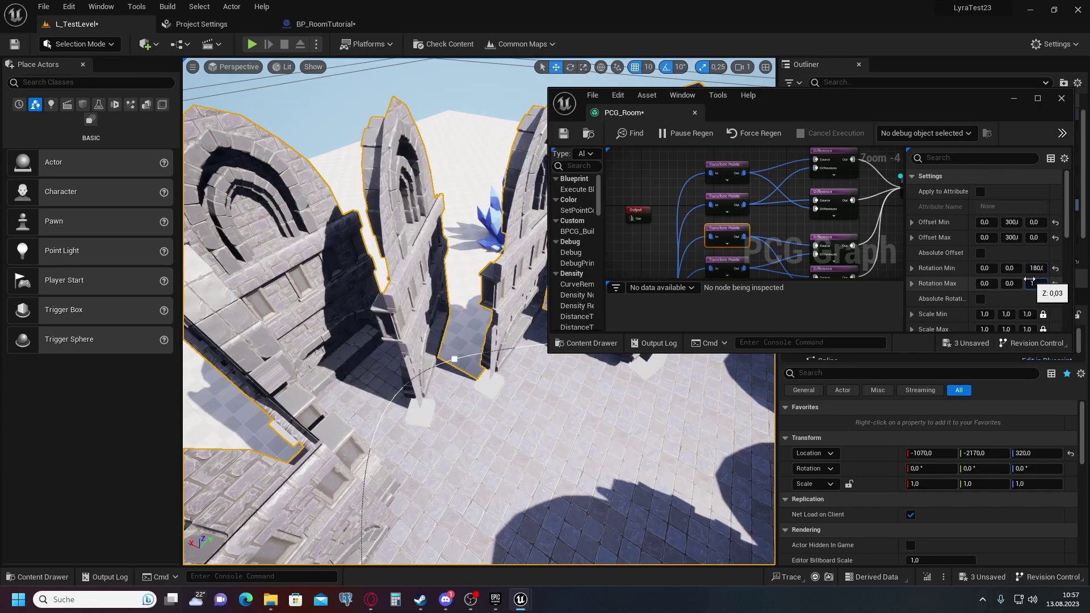
key(Return)
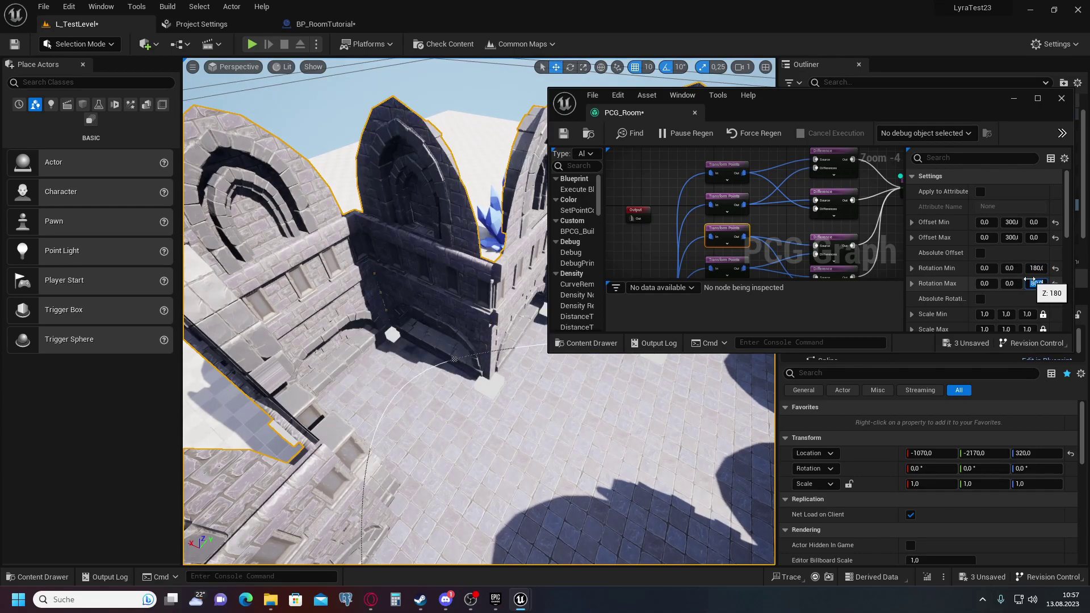
Reset Rotation Min and Max to default on the fourth Transform Points node and view the whole room.
click(728, 267)
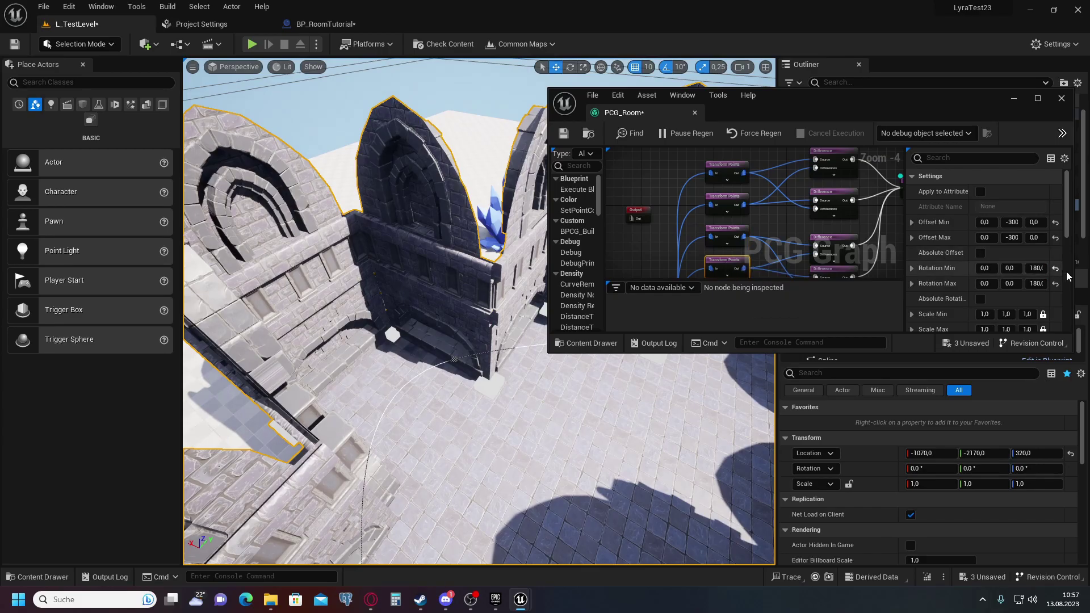
click(1055, 283)
right_drag(478, 312, 460, 375)
right_drag(455, 267, 473, 245)
Enlarge the room by moving its spline outward beyond the blue crystals, and inspect the regenerated walls along the edges.
click(454, 248)
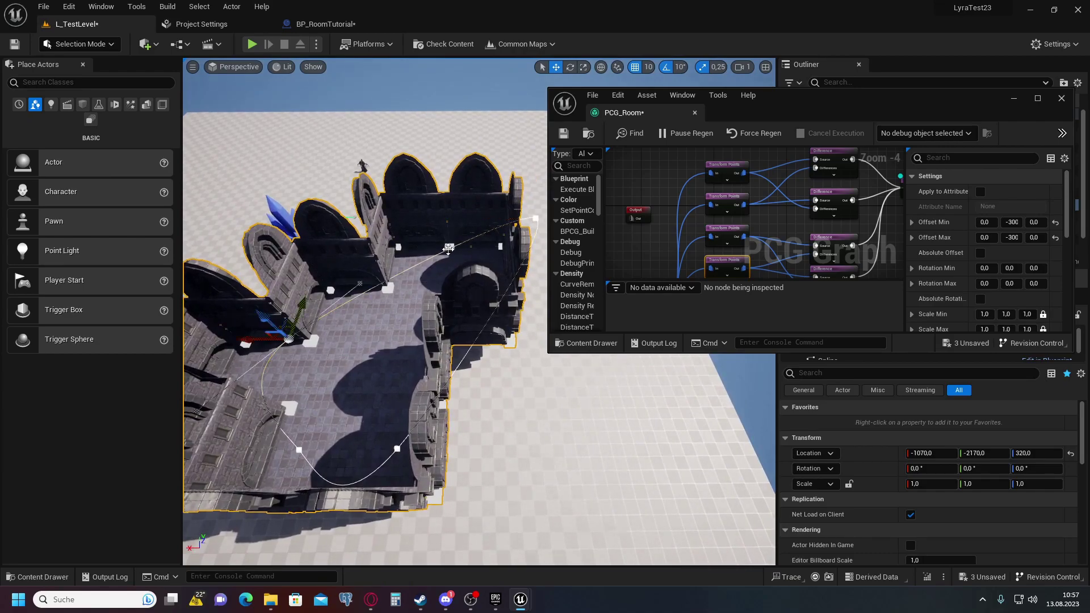
right_drag(449, 246, 332, 165)
key(w)
scroll(899, 191, down, 3)
mouse_move(431, 316)
right_down()
mouse_move(431, 386)
mouse_move(420, 397)
mouse_move(477, 261)
mouse_move(434, 311)
right_up()
key(s)
key(s)
key(w)
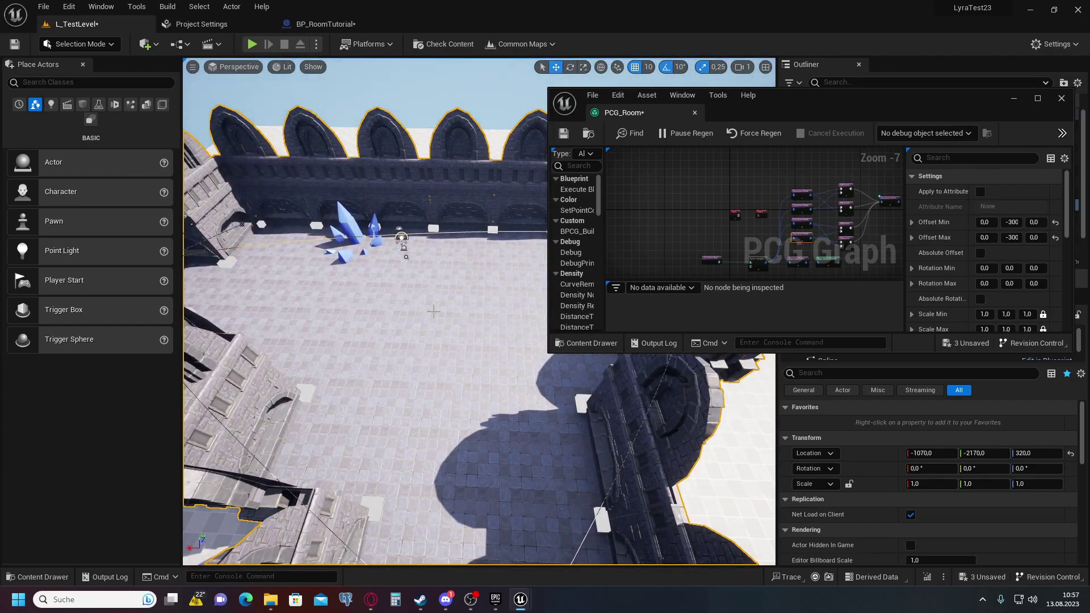